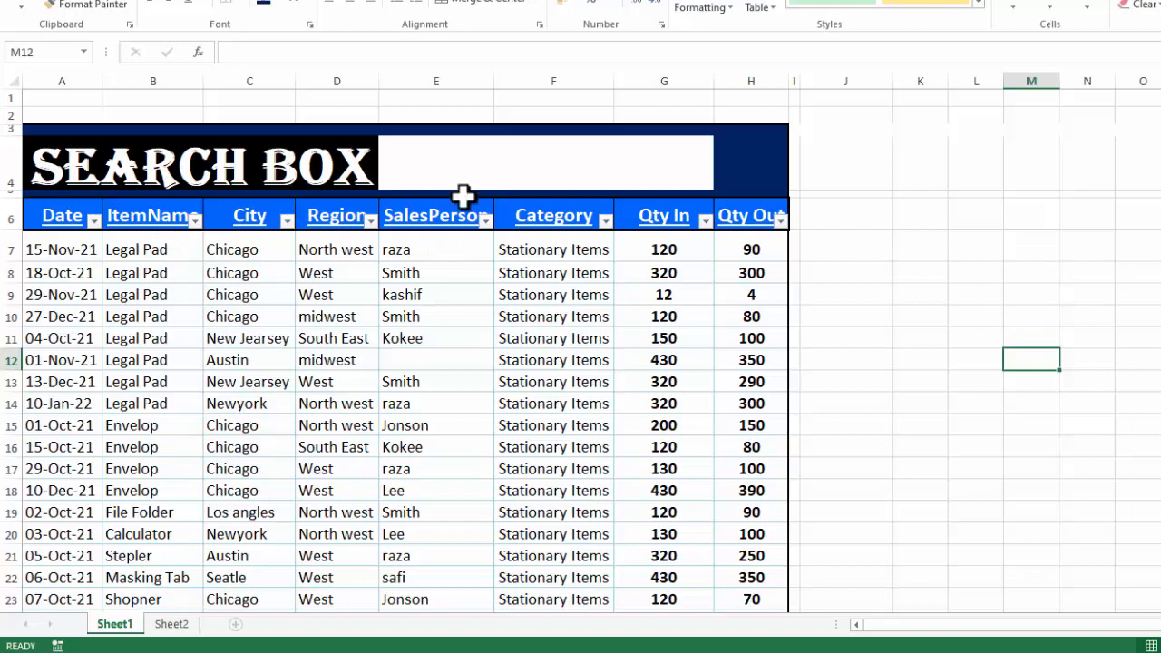
Step: Search the stationery table for "legal" using the search box
left_click(505, 164)
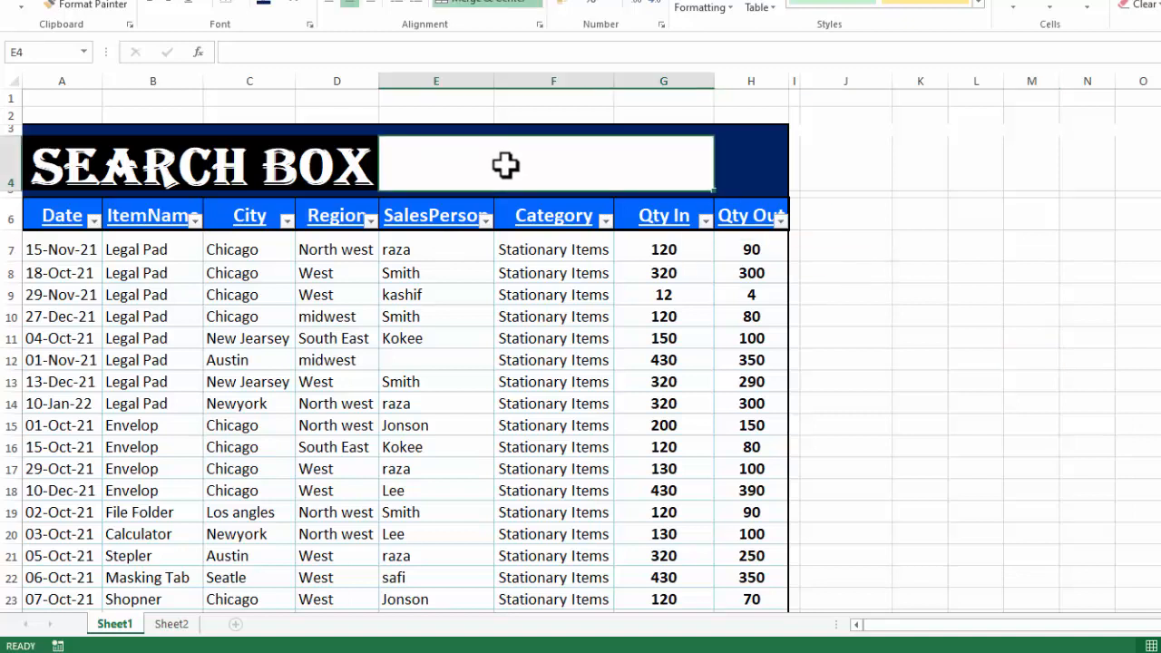
type("legal")
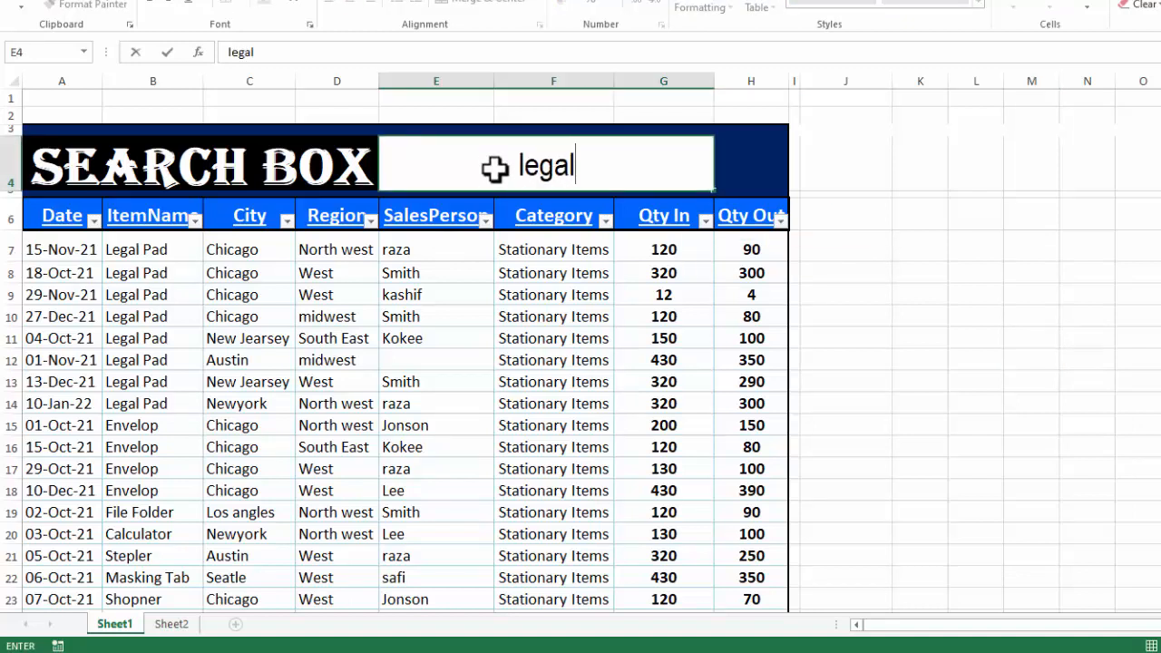
key("Return")
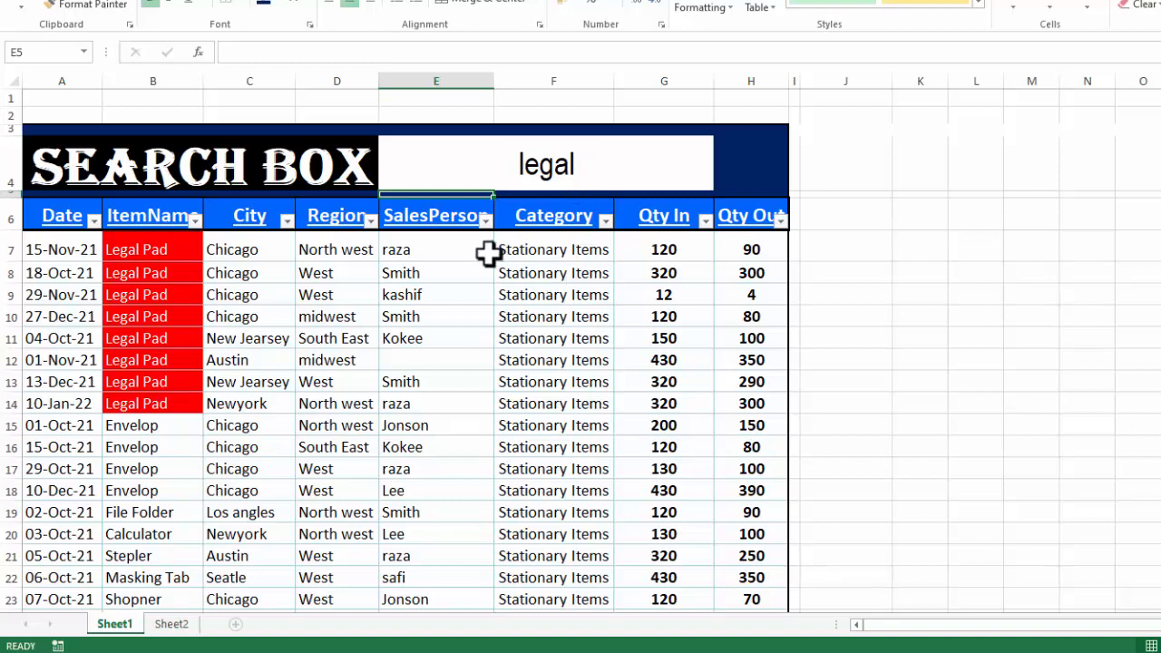
Step: Replace the search box term with "r" to search the table by a single letter
left_click(600, 166)
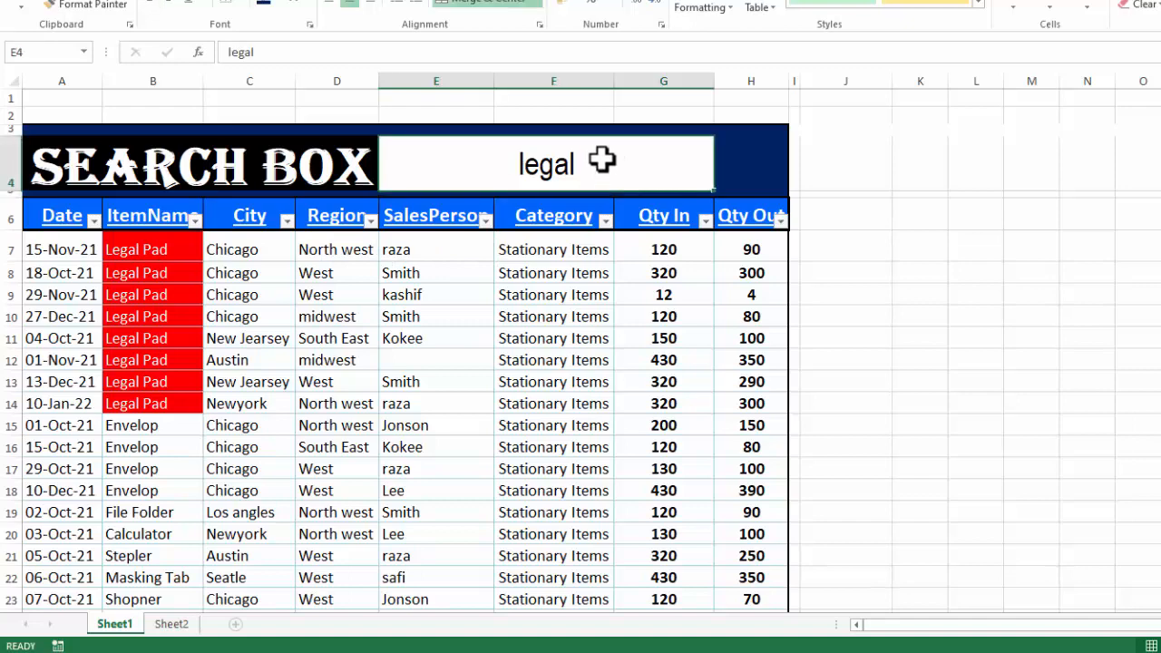
type("r")
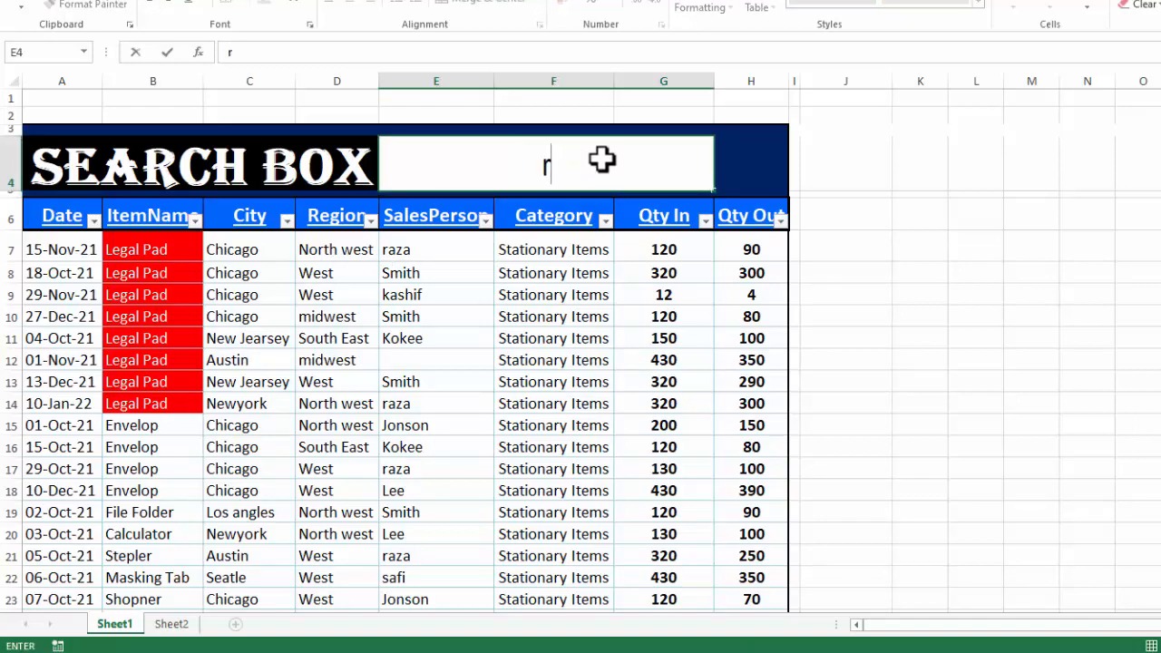
key("Return")
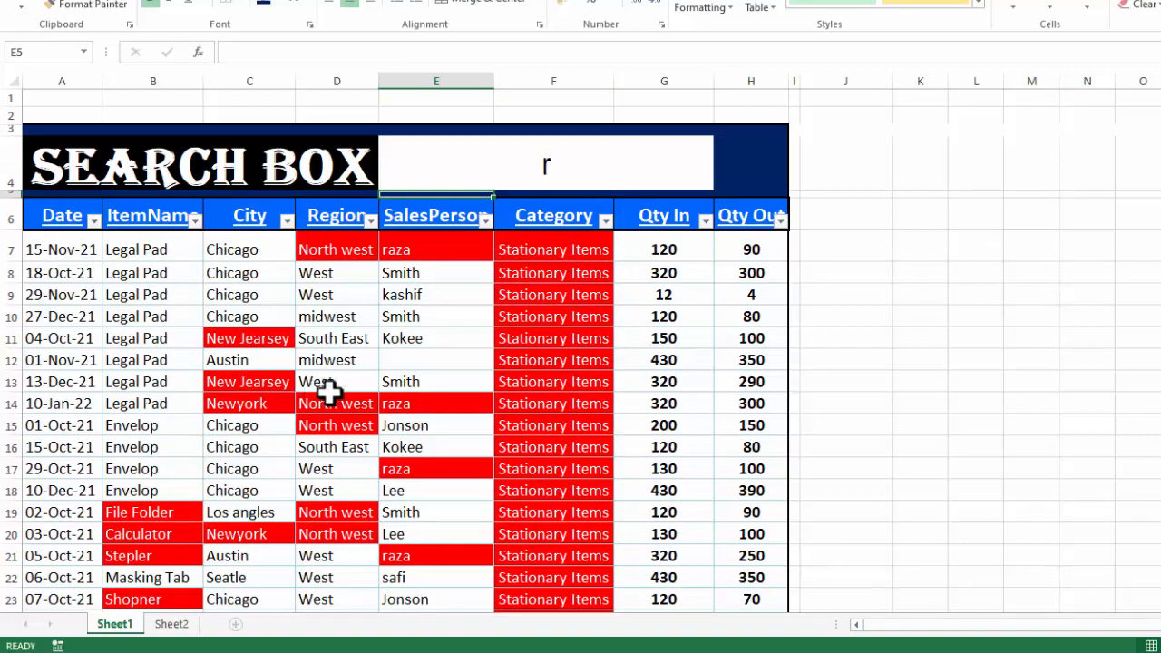
Step: Search the table for "north" and look through the highlighted rows
left_click(556, 172)
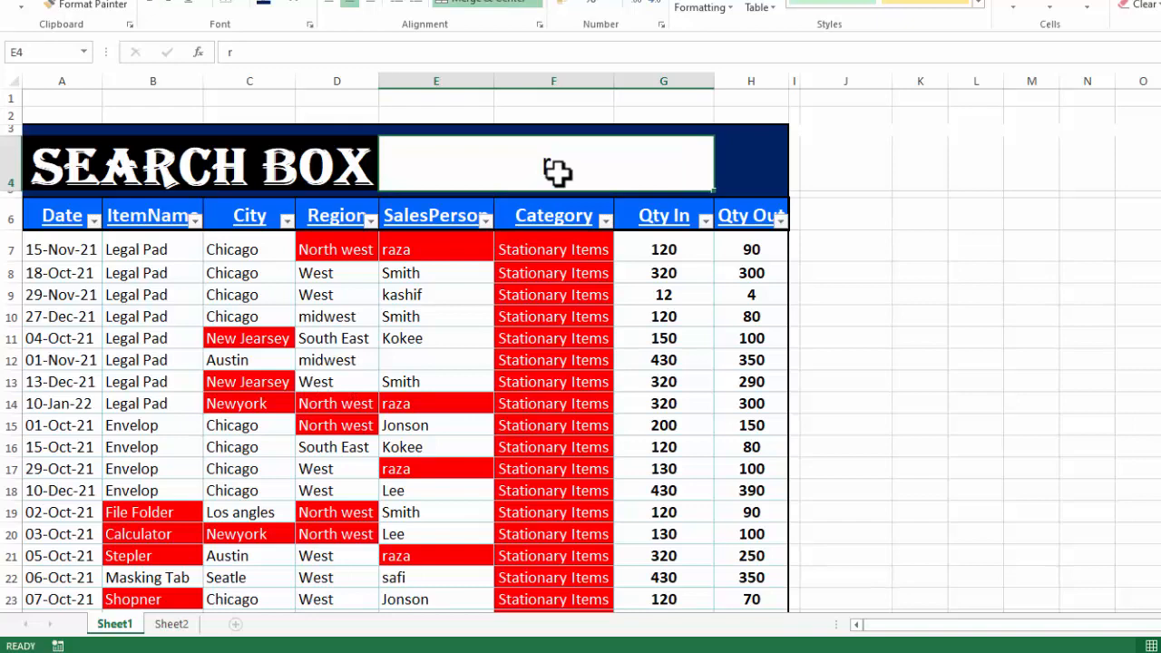
type("north")
key("Return")
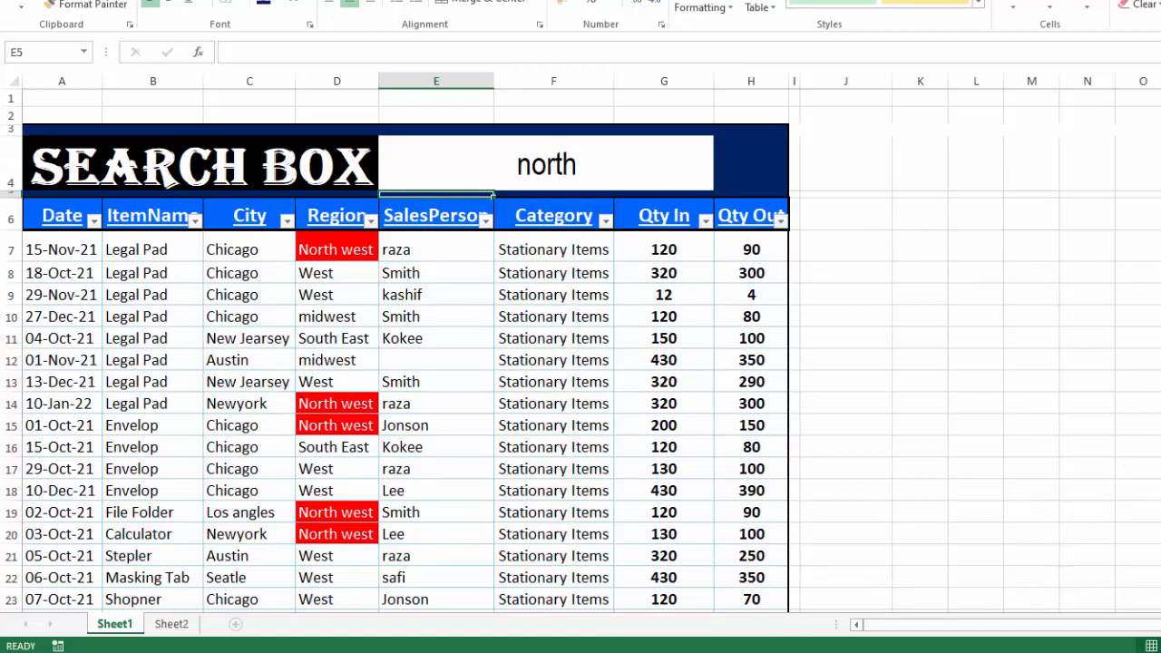
scroll(493, 194, "down", 20)
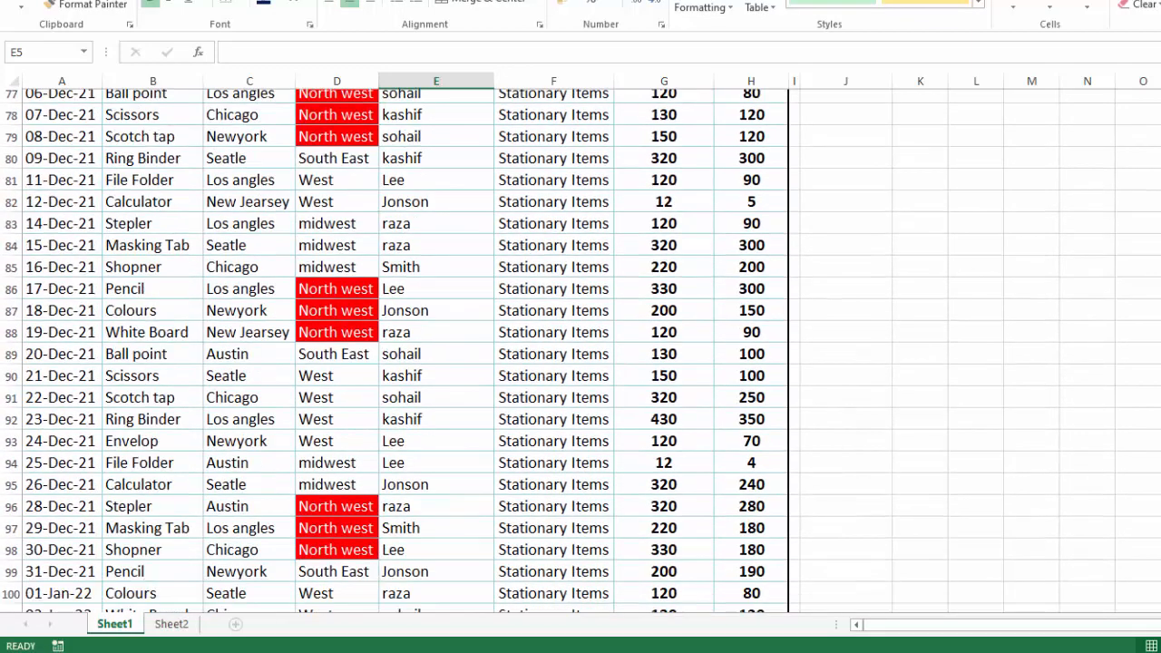
scroll(492, 194, "up", 20)
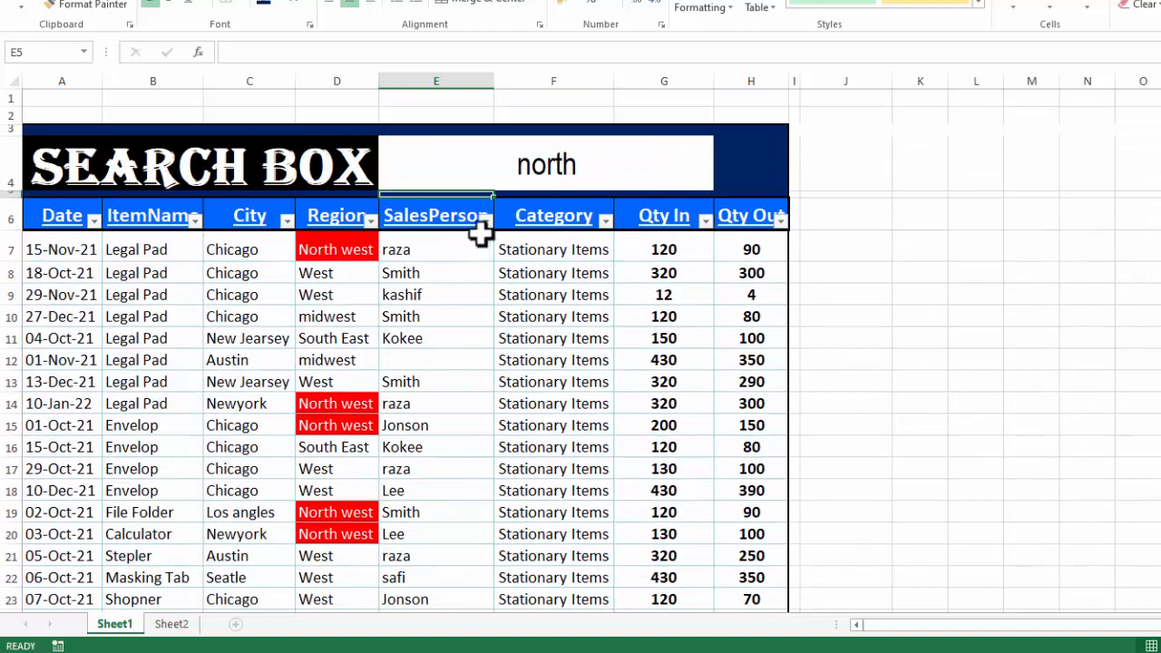
Step: Filter the Region column by the red cell color
left_click(370, 219)
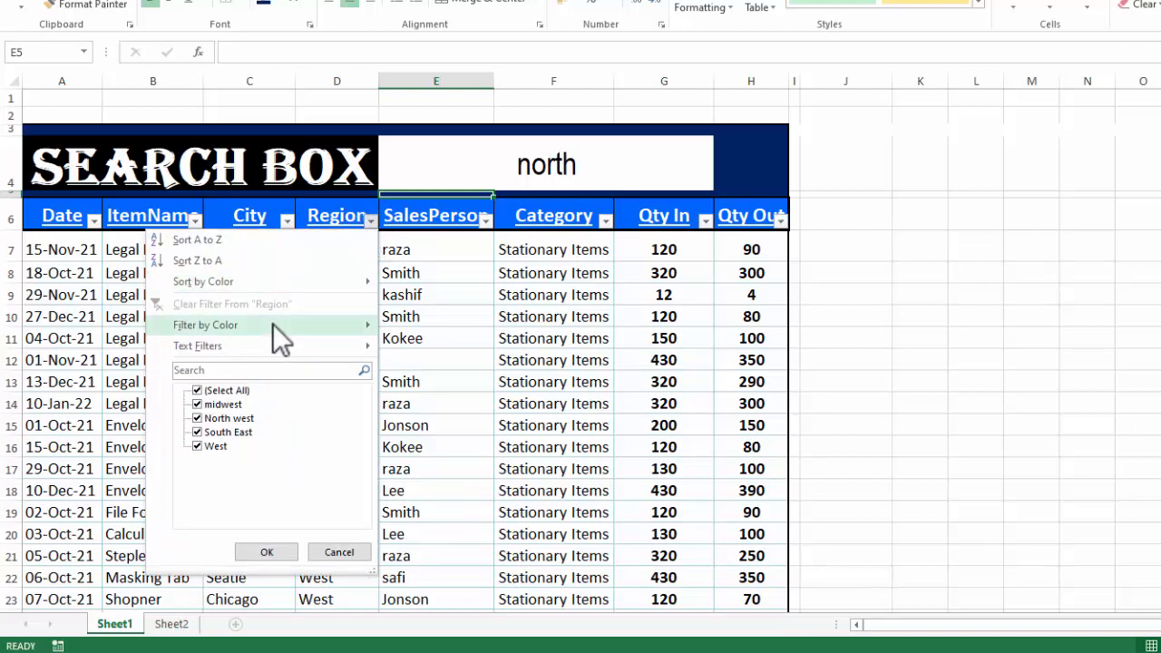
mouse_move(272, 323)
left_click(410, 346)
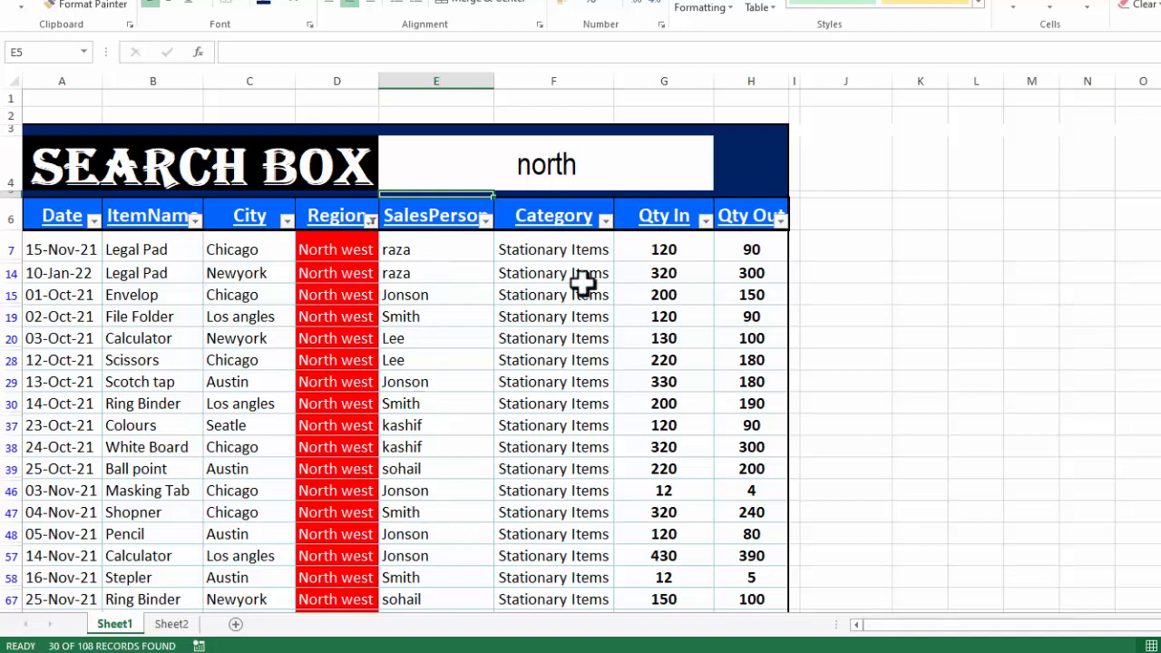
Step: Search the filtered table for a salesperson's name and look through the highlighted rows
left_click(595, 164)
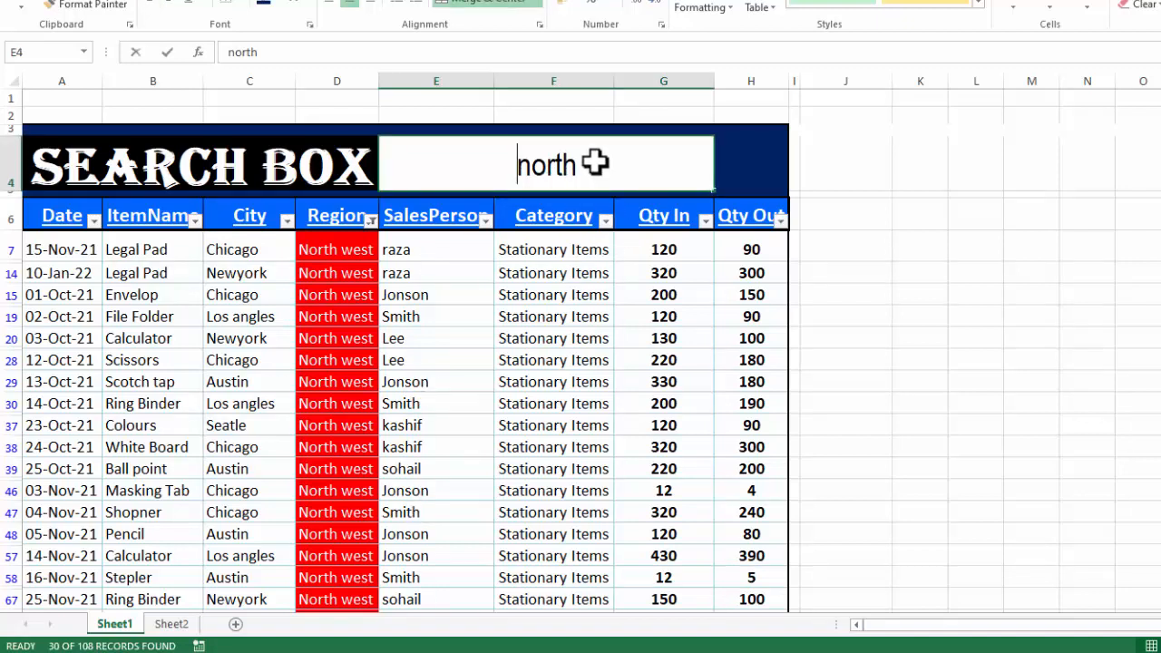
type("jonson")
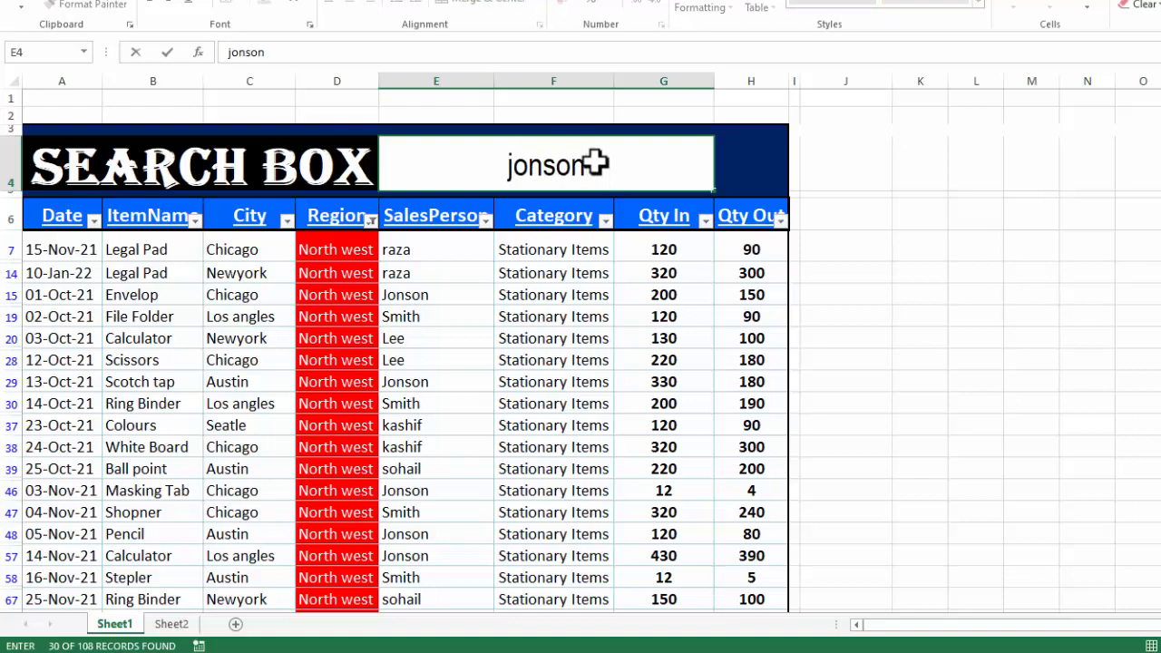
key("Return")
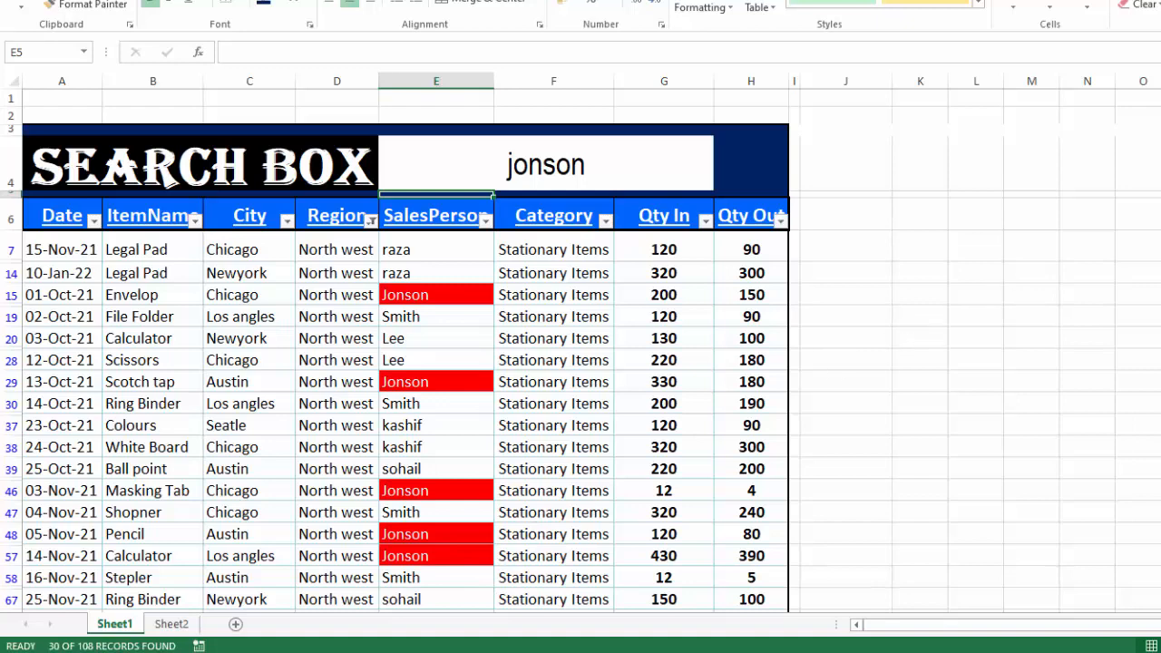
scroll(580, 350, "down", 5)
scroll(580, 350, "up", 5)
Step: Filter the SalesPerson column by the red cell color
left_click(484, 220)
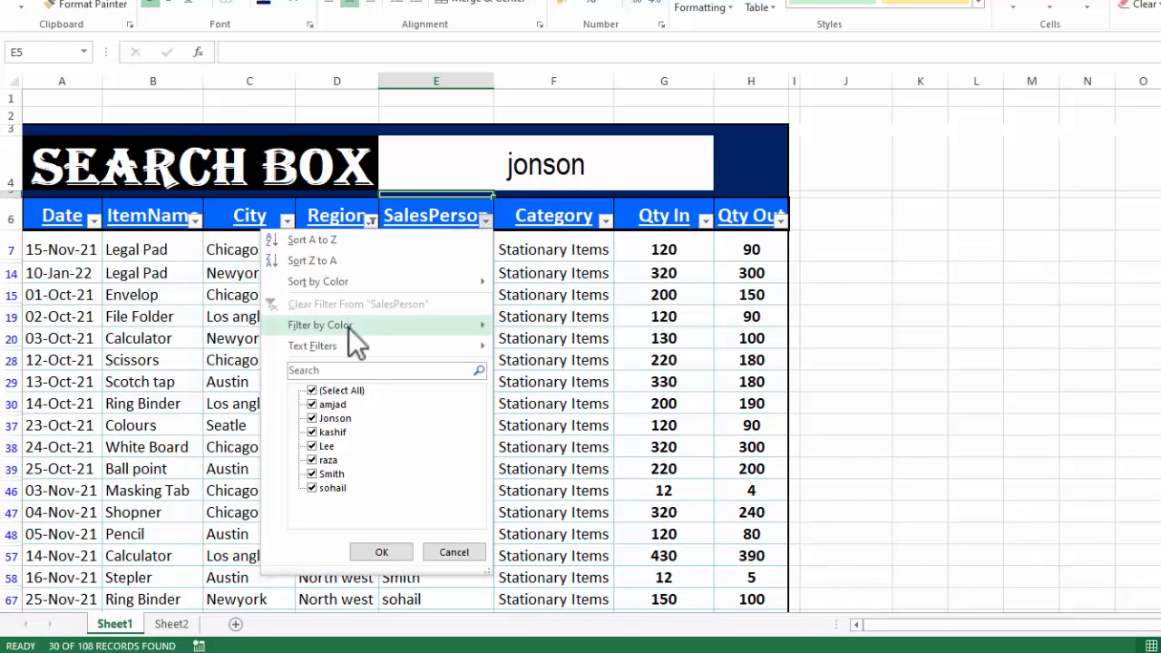
mouse_move(348, 326)
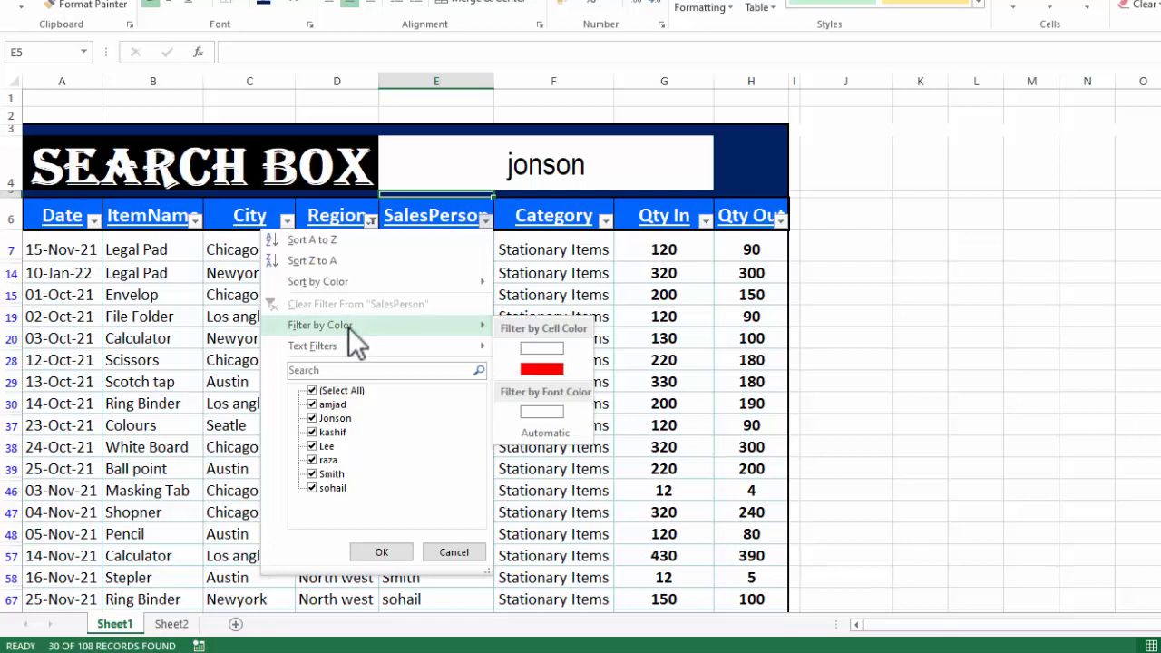
left_click(541, 369)
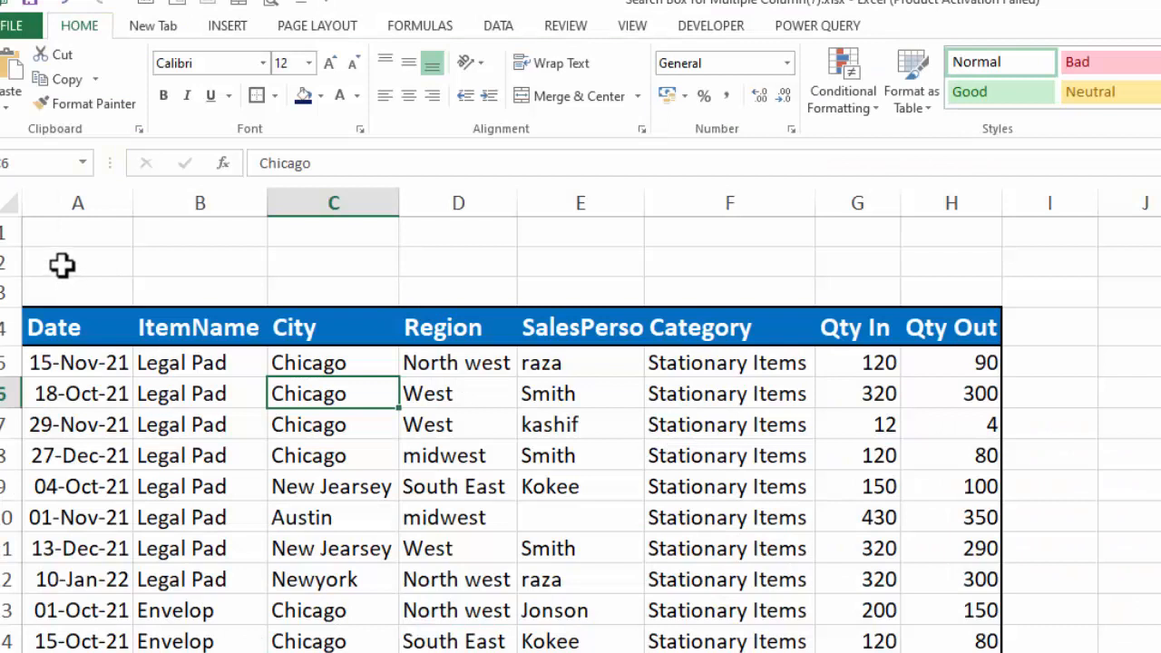
Step: Fill A2:H3 above the plain table dark blue, and merge and center F2:H3
left_click_drag(63, 264, 961, 286)
left_click(304, 103)
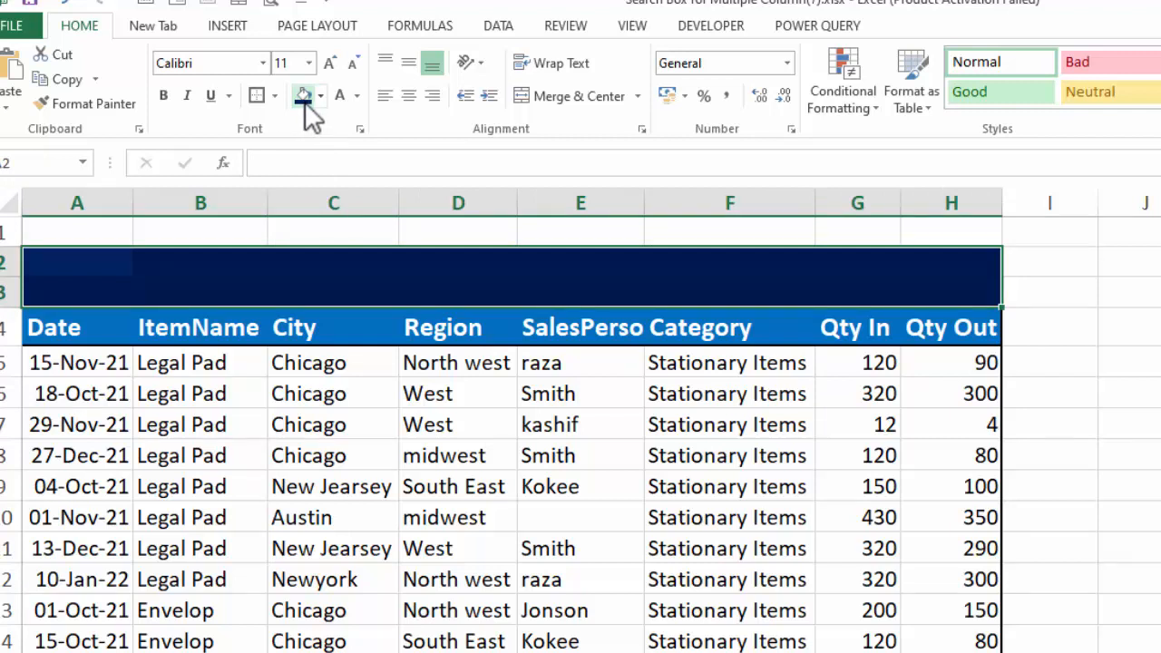
left_click_drag(702, 269, 951, 294)
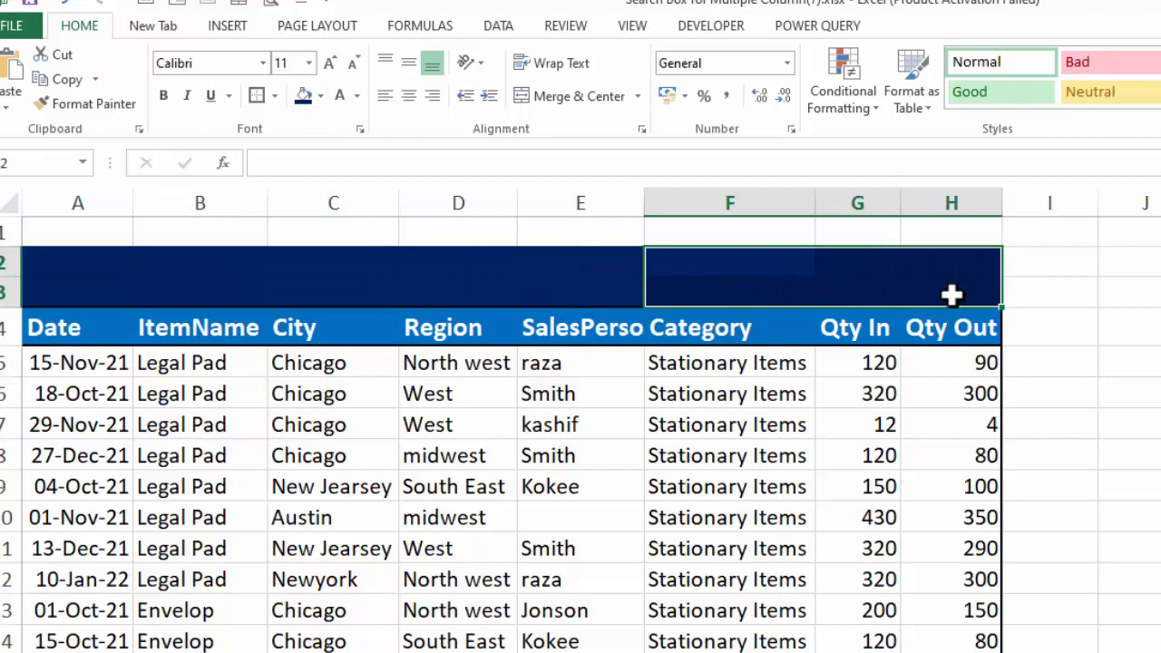
left_click(577, 96)
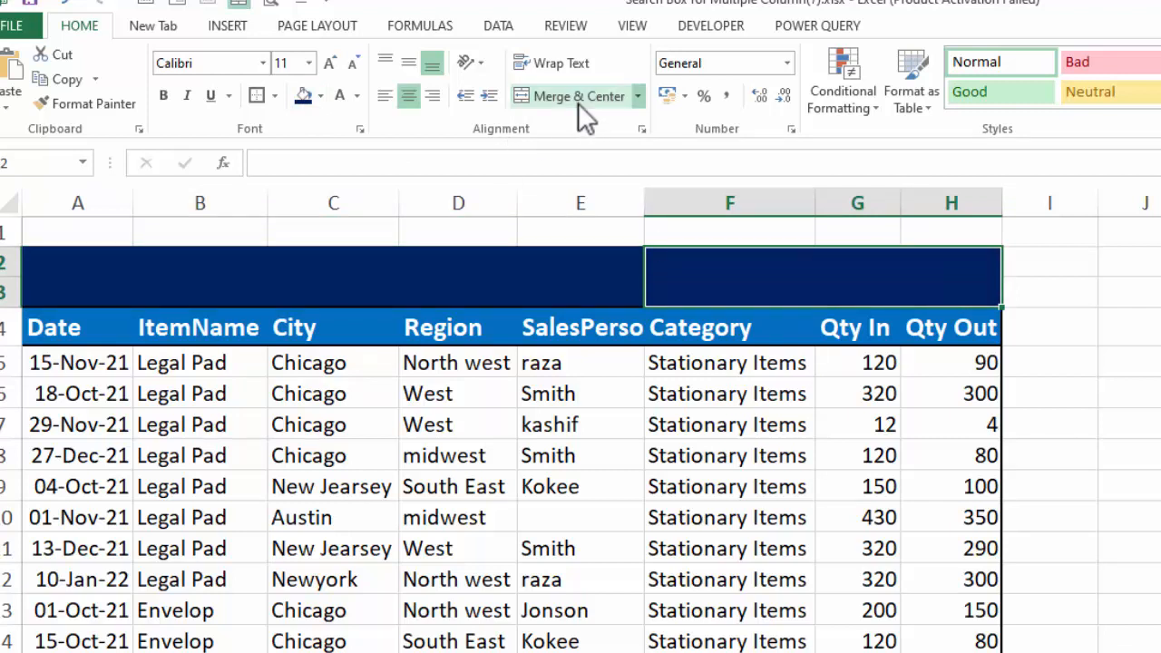
Step: Give the merged cell F2:H3 a white fill and an outside border
left_click(321, 98)
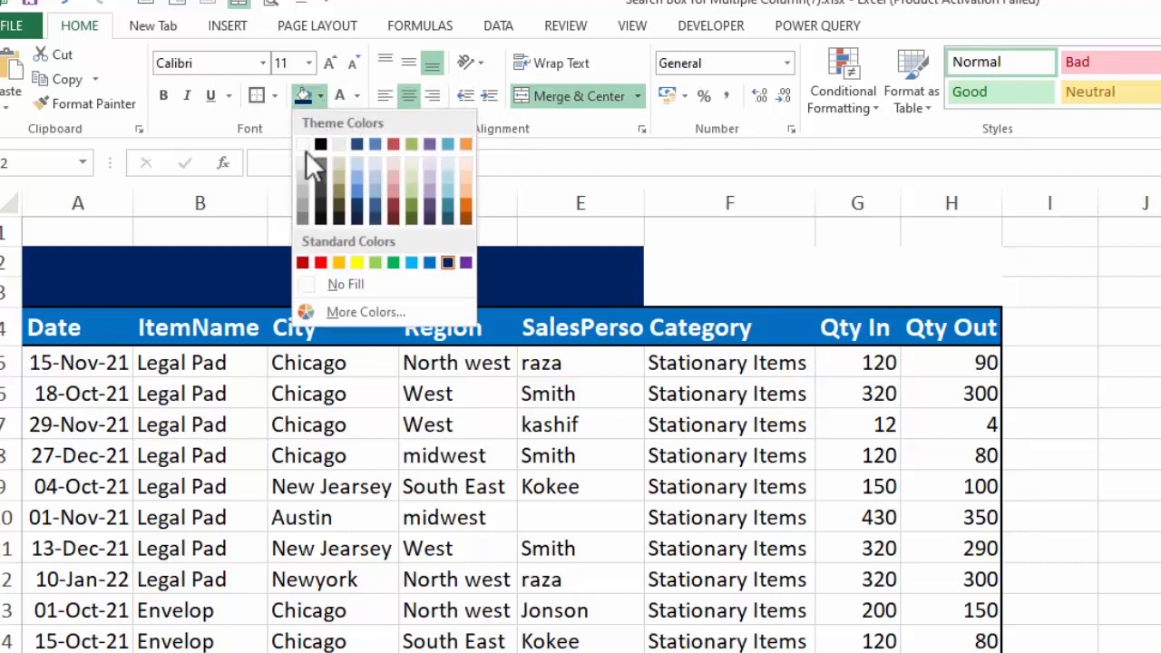
left_click(306, 150)
left_click(254, 100)
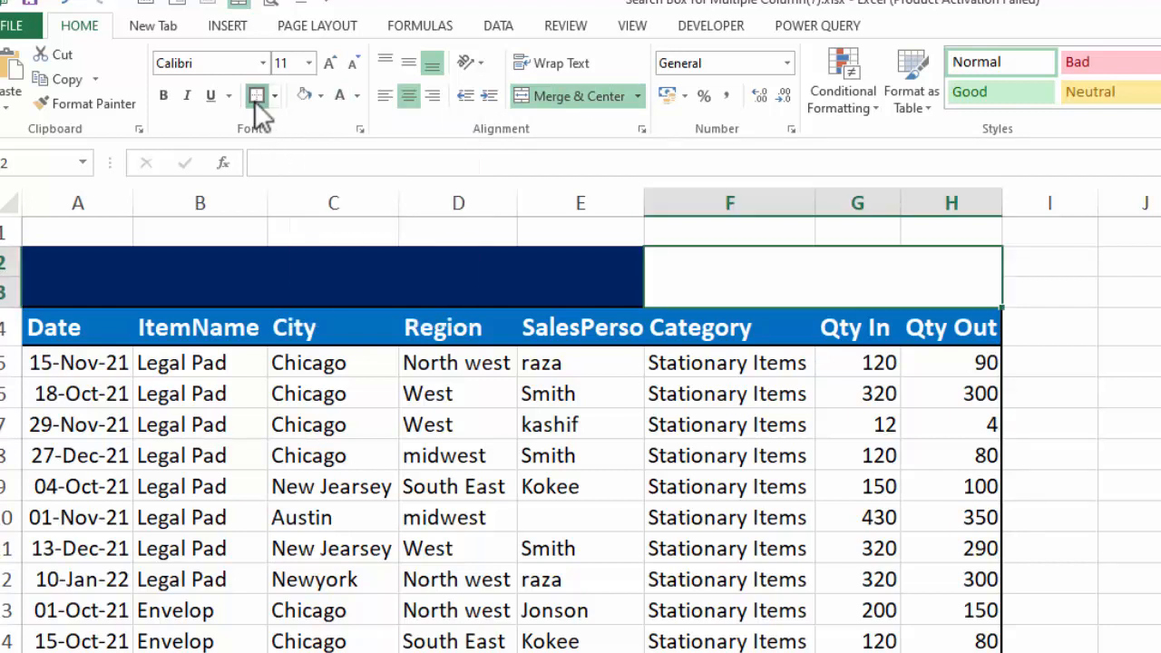
Step: Merge and center A2:E3 and add an outside border around it
left_click(540, 295)
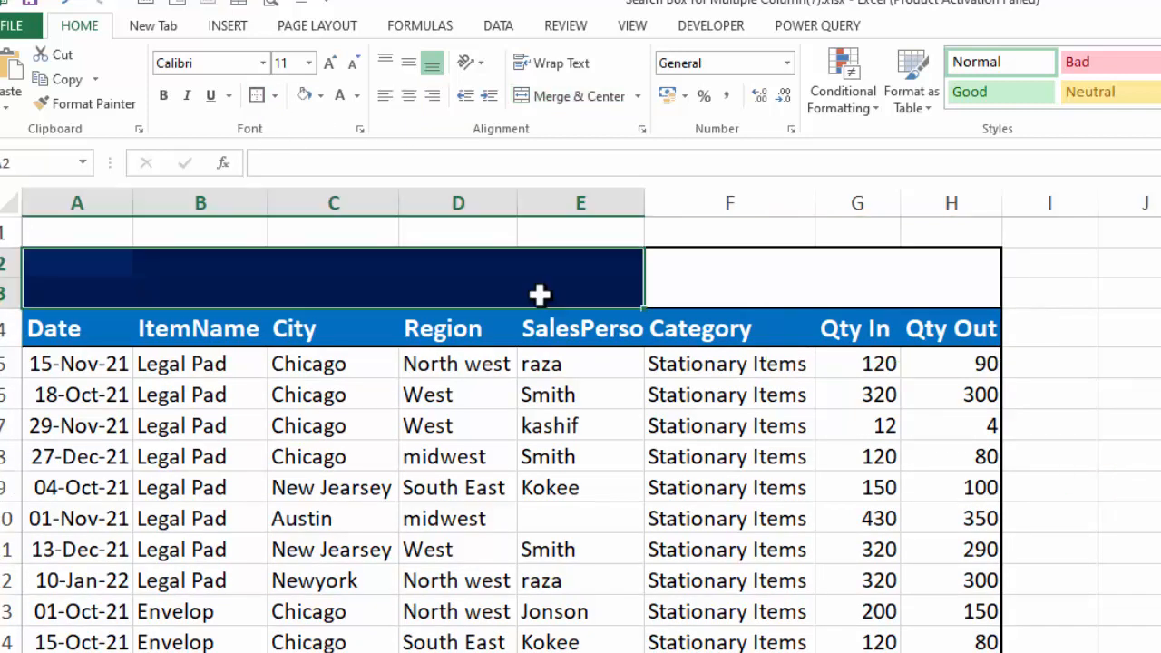
left_click(589, 94)
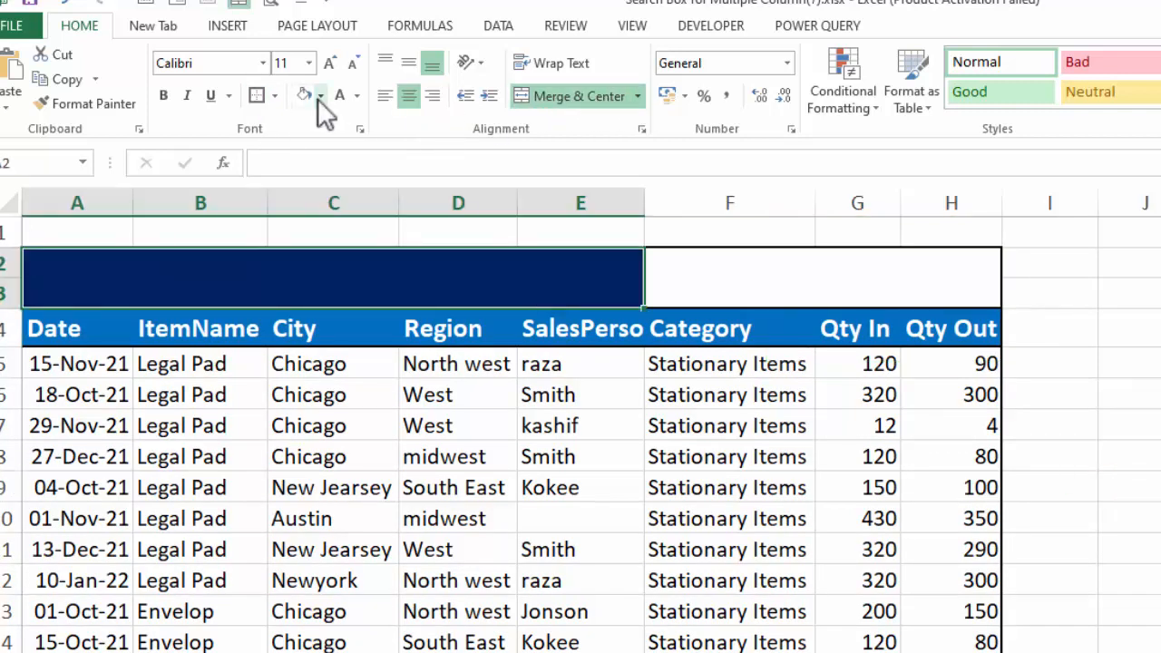
left_click(255, 98)
left_click(1159, 395)
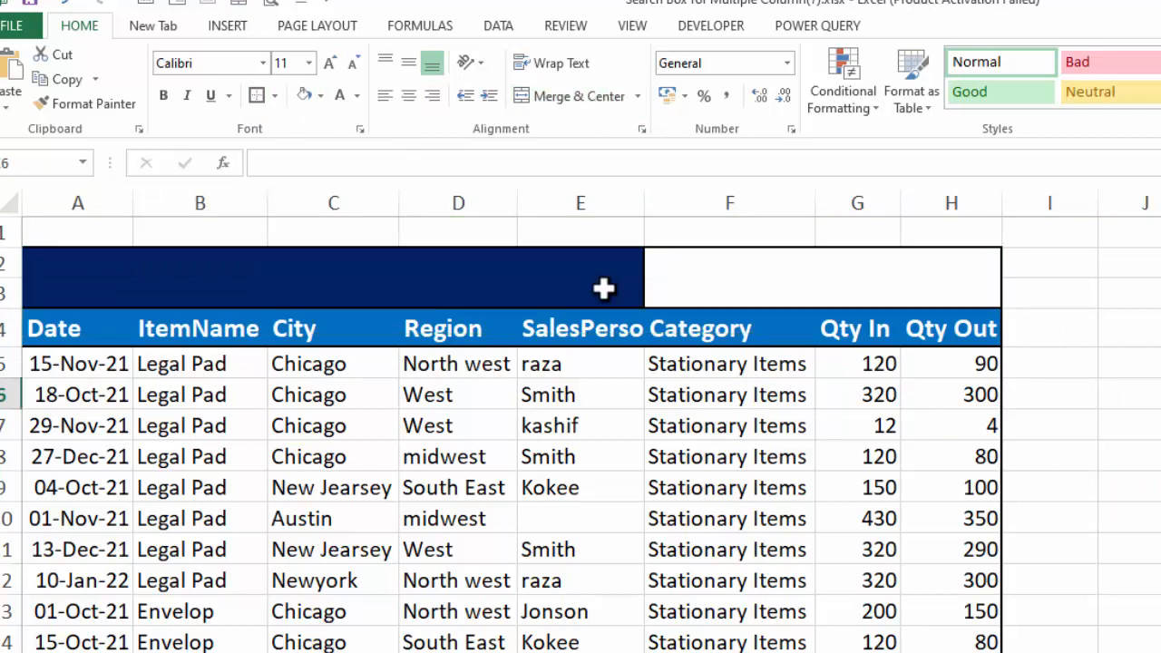
Step: Enter "SEARCH BOX" in the merged dark blue cell A2:E3 and make its font white
left_click(497, 287)
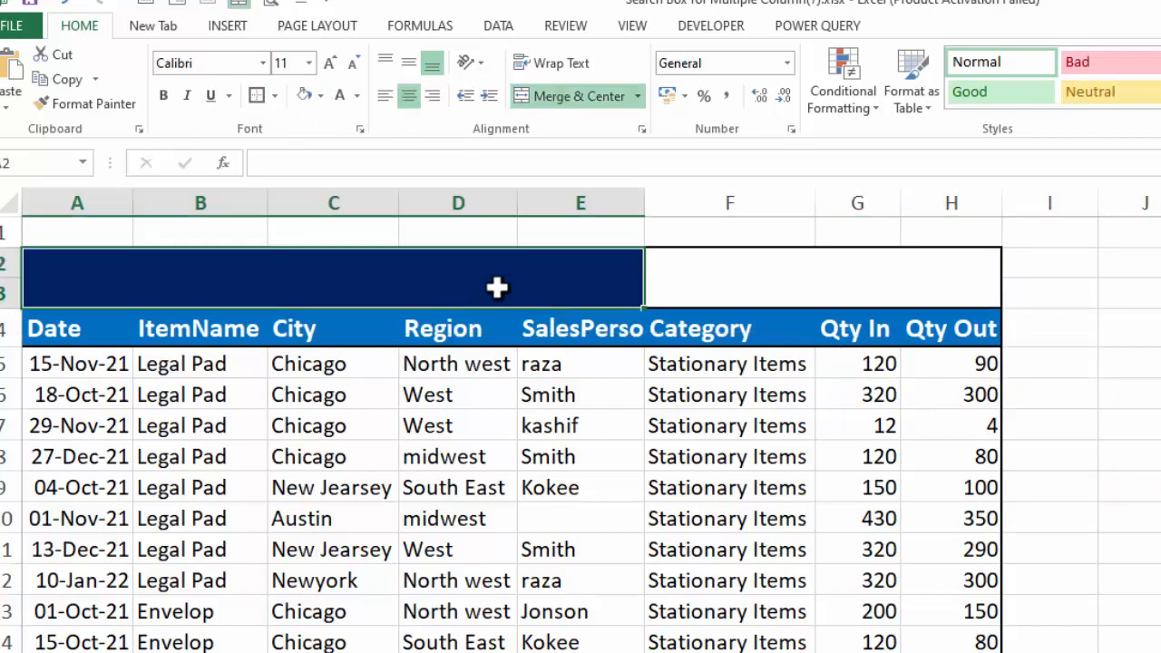
type("SEARCH BOX")
key("ctrl+Return")
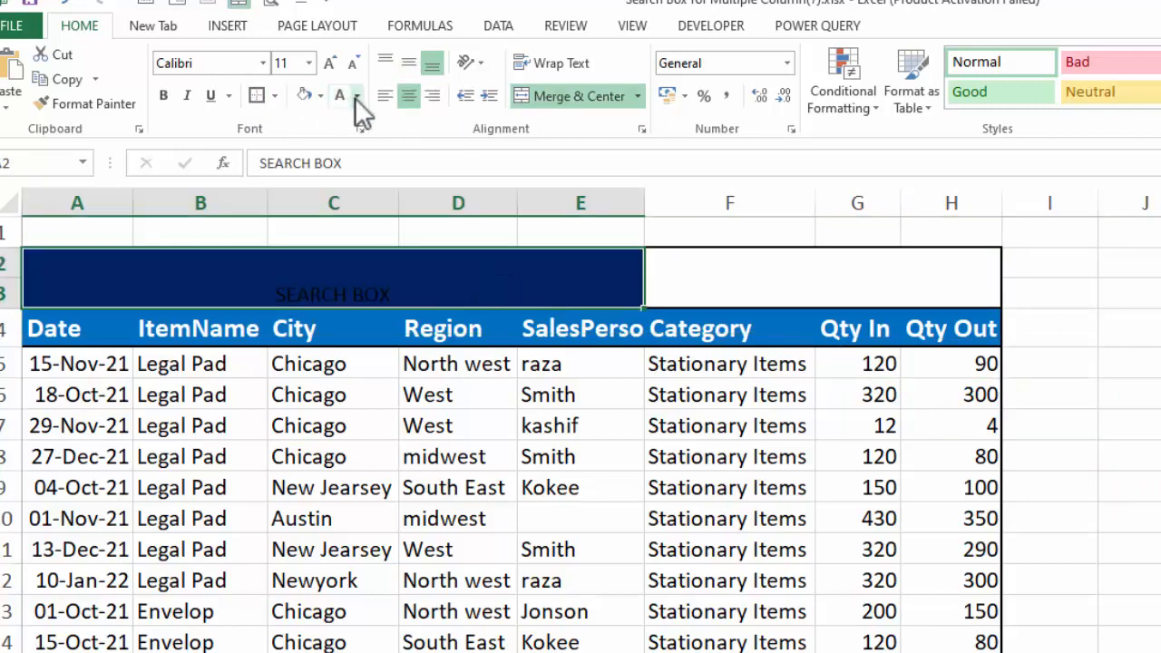
left_click(356, 97)
left_click(345, 170)
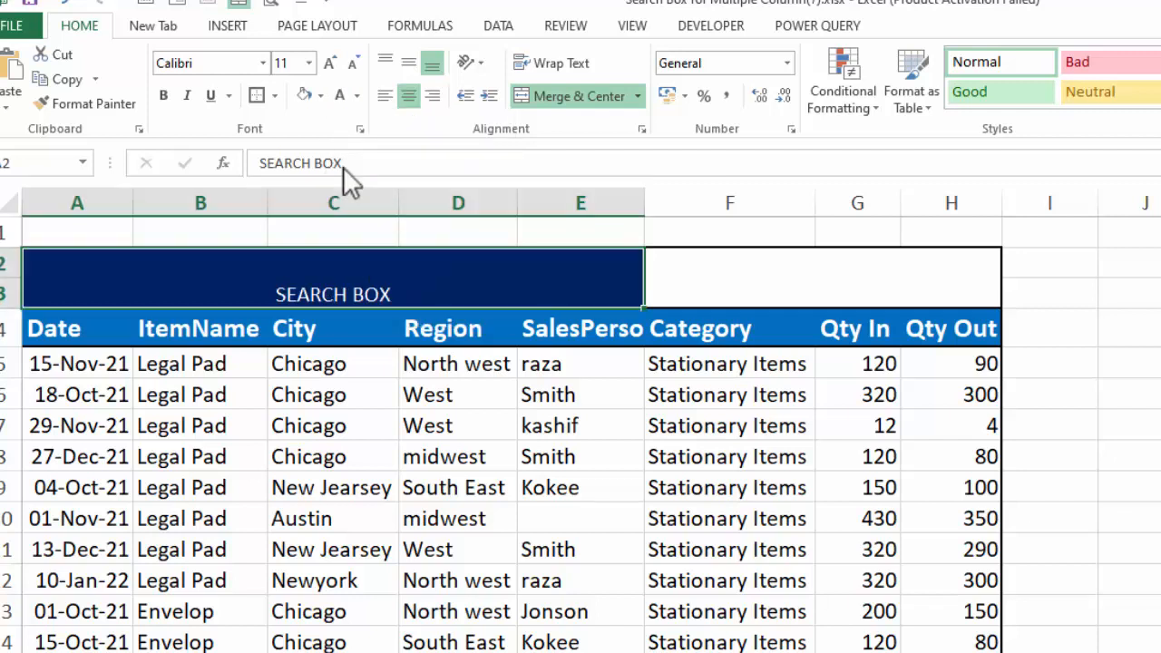
Step: Increase the font size of the SEARCH BOX heading to 28
left_click(332, 62)
left_click(332, 61)
left_click(332, 62)
left_click(332, 61)
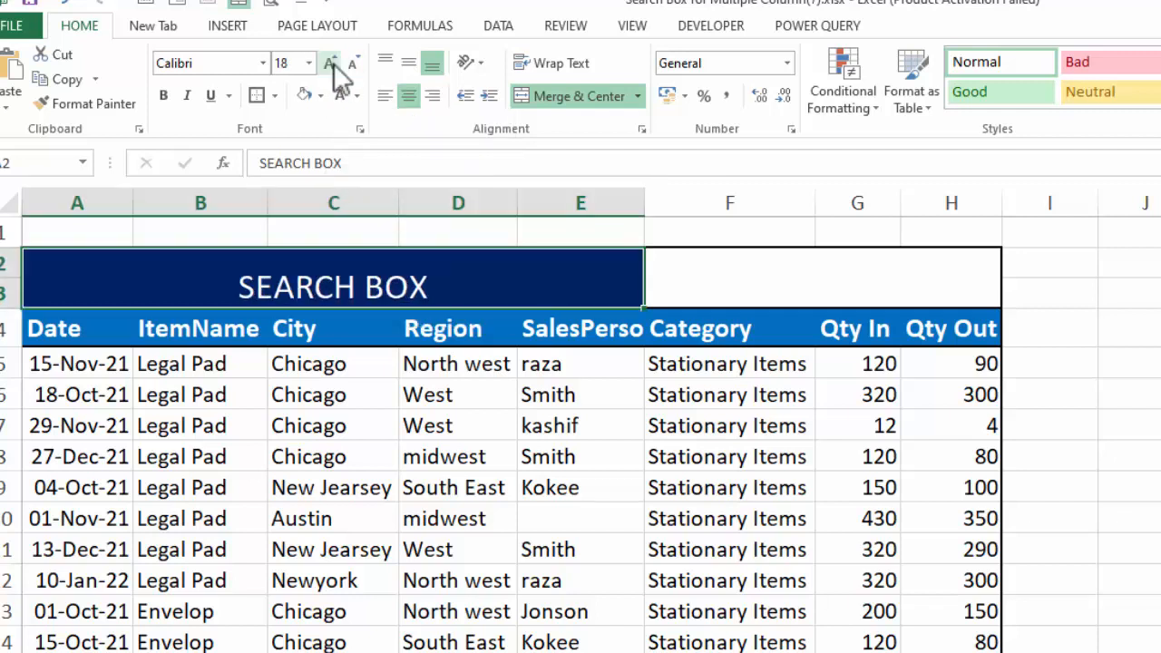
left_click(333, 63)
left_click(333, 64)
left_click(334, 64)
left_click(333, 64)
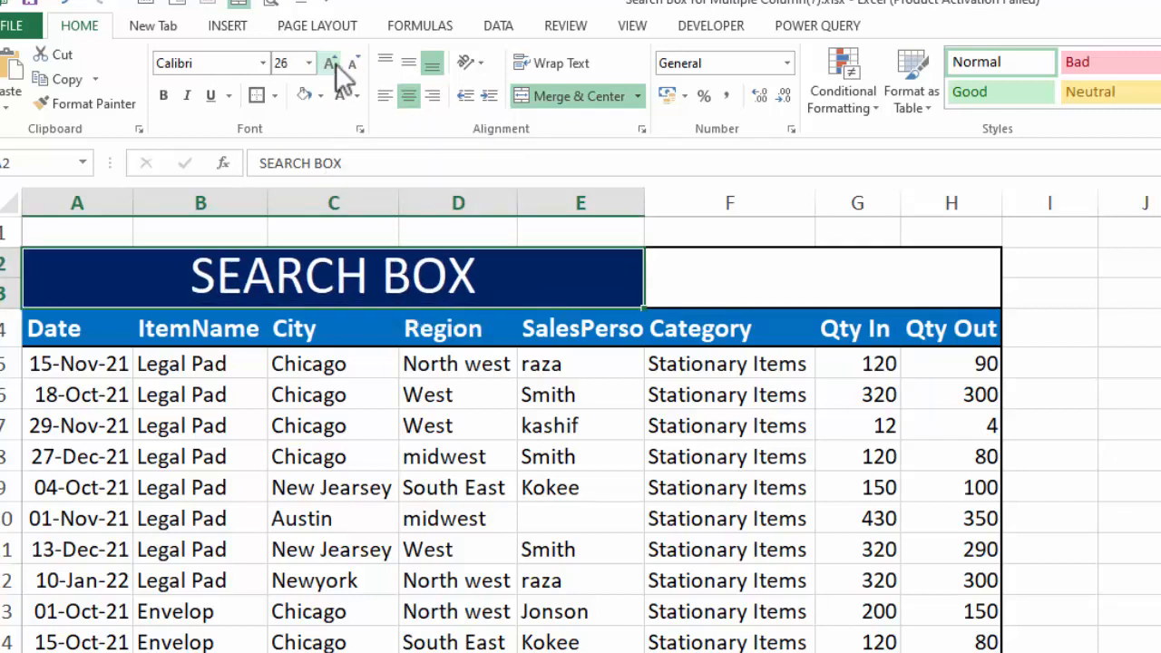
left_click(334, 64)
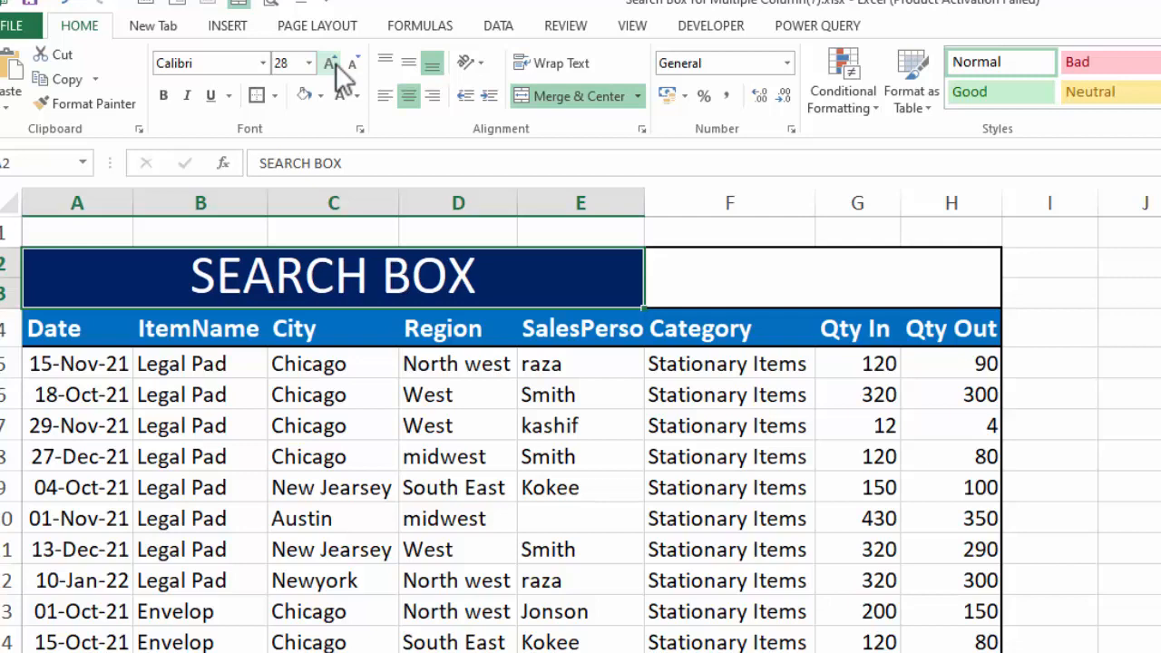
Step: Set the SEARCH BOX heading in the Algerian font and middle-align it vertically
left_click(263, 62)
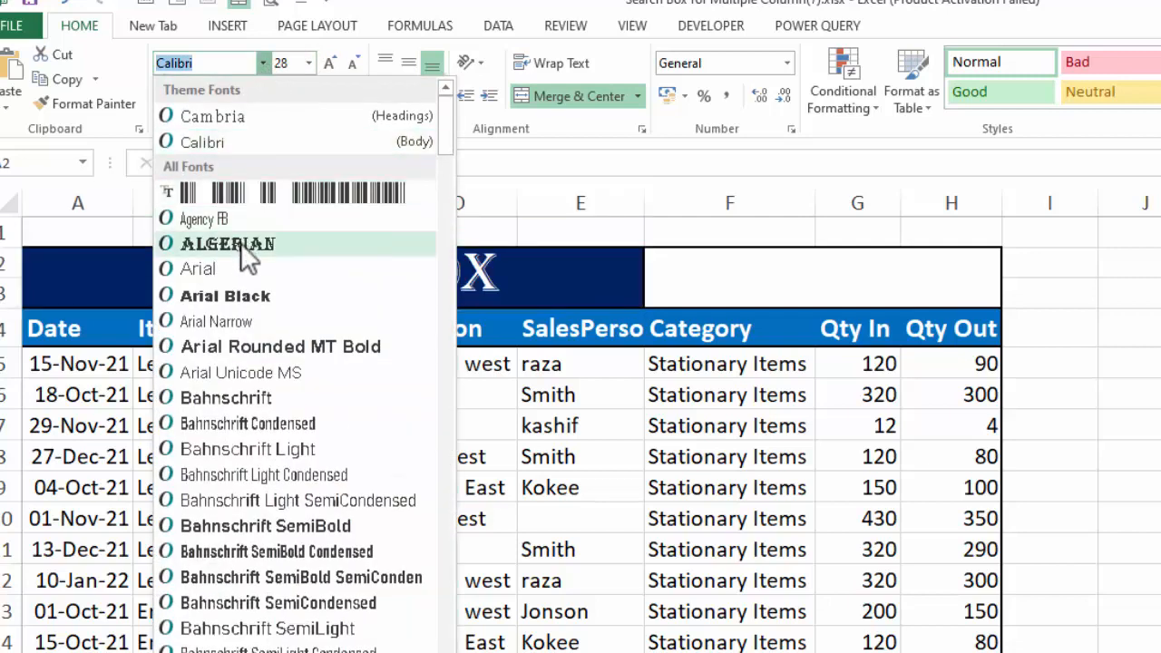
left_click(241, 242)
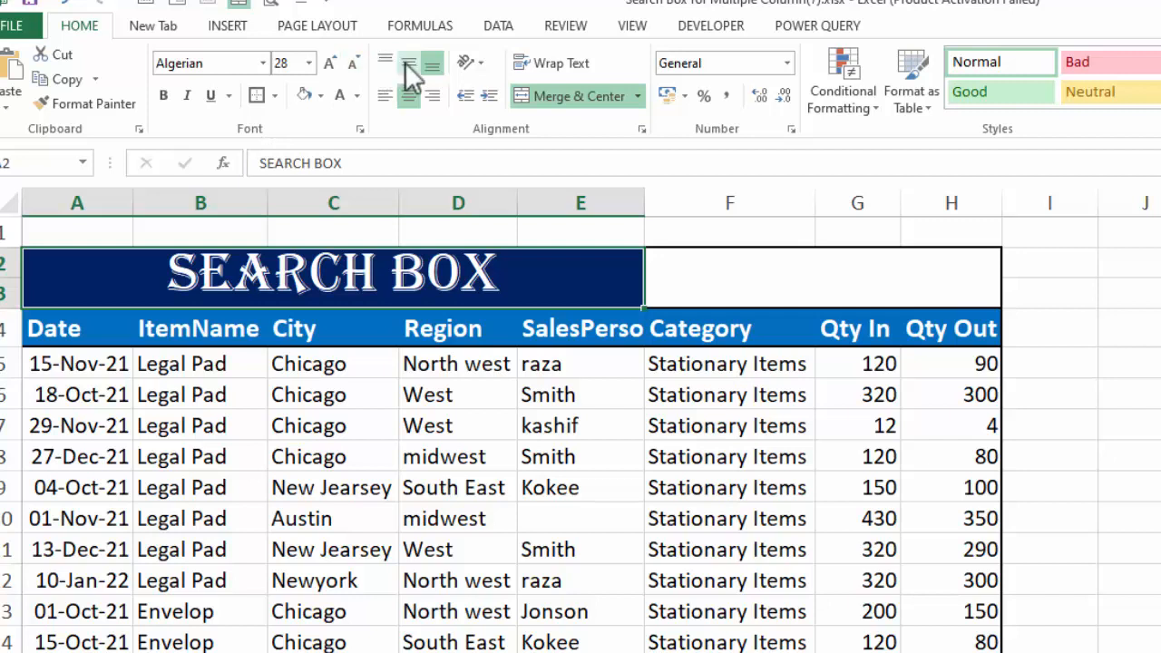
left_click(406, 62)
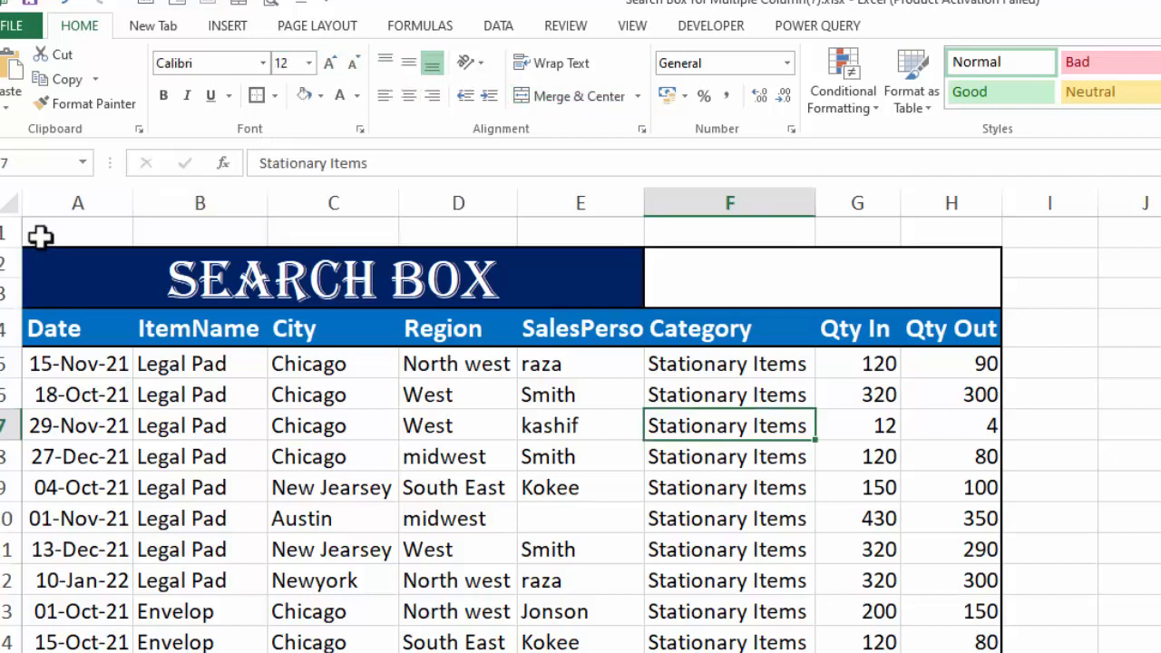
Step: Insert a blank row above row 1 of the sheet
left_click(40, 236)
left_click(9, 233)
right_click(9, 233)
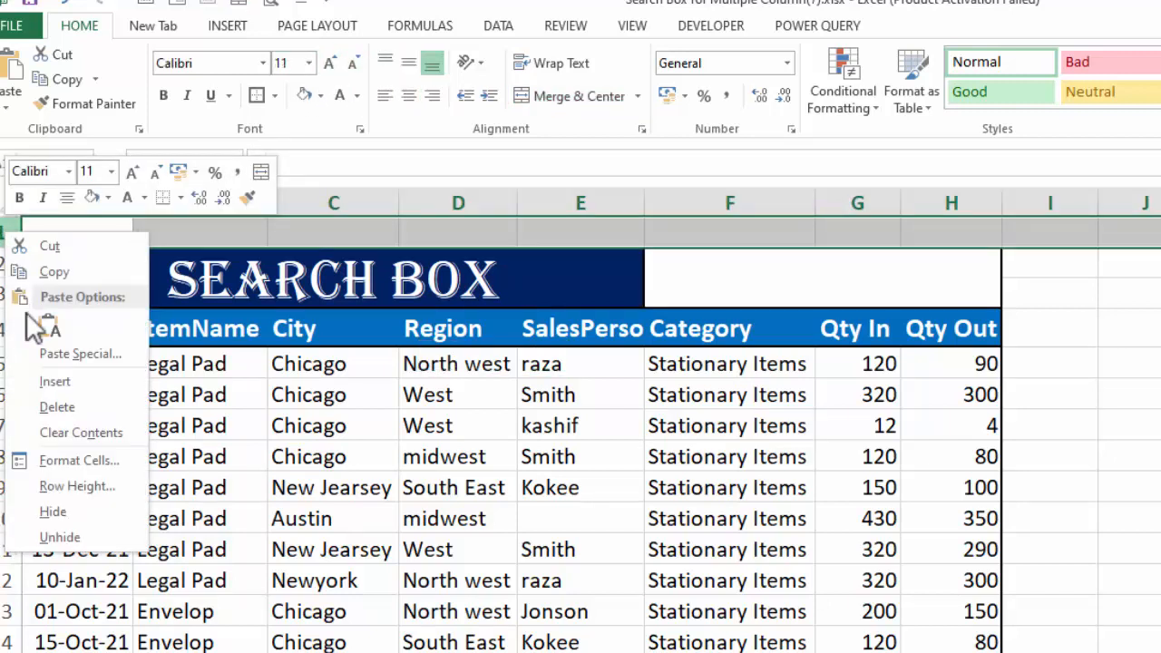
left_click(54, 380)
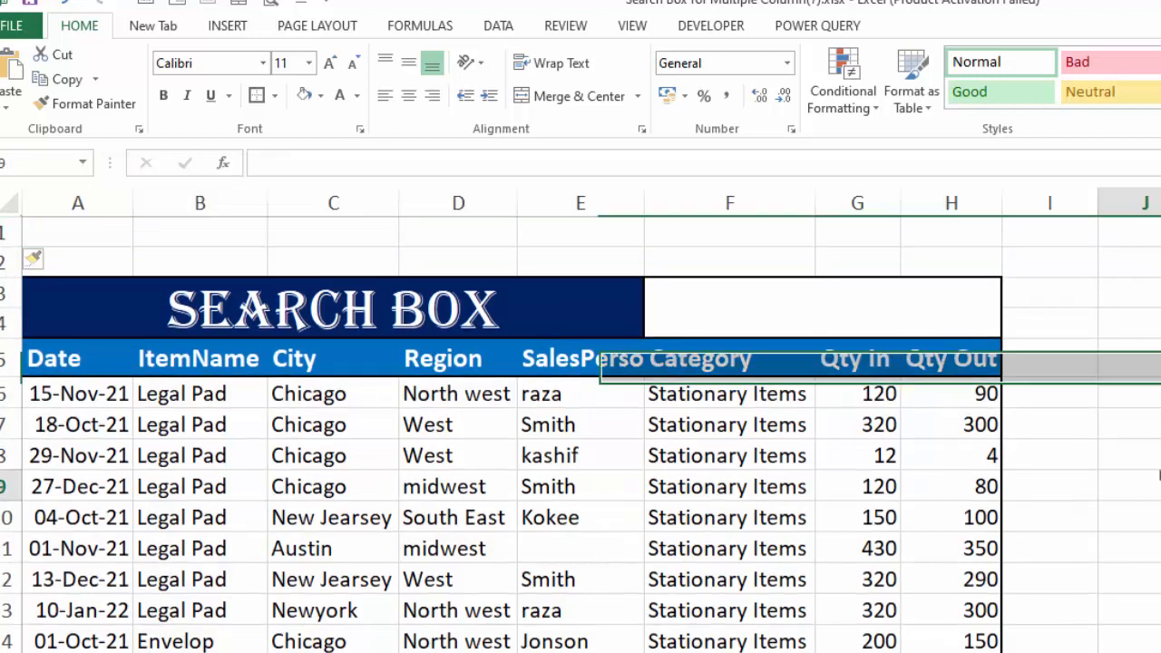
Step: Unmerge the SEARCH BOX heading and move its text from A3 down to A4
left_click(333, 309)
left_click(612, 96)
left_click(88, 302)
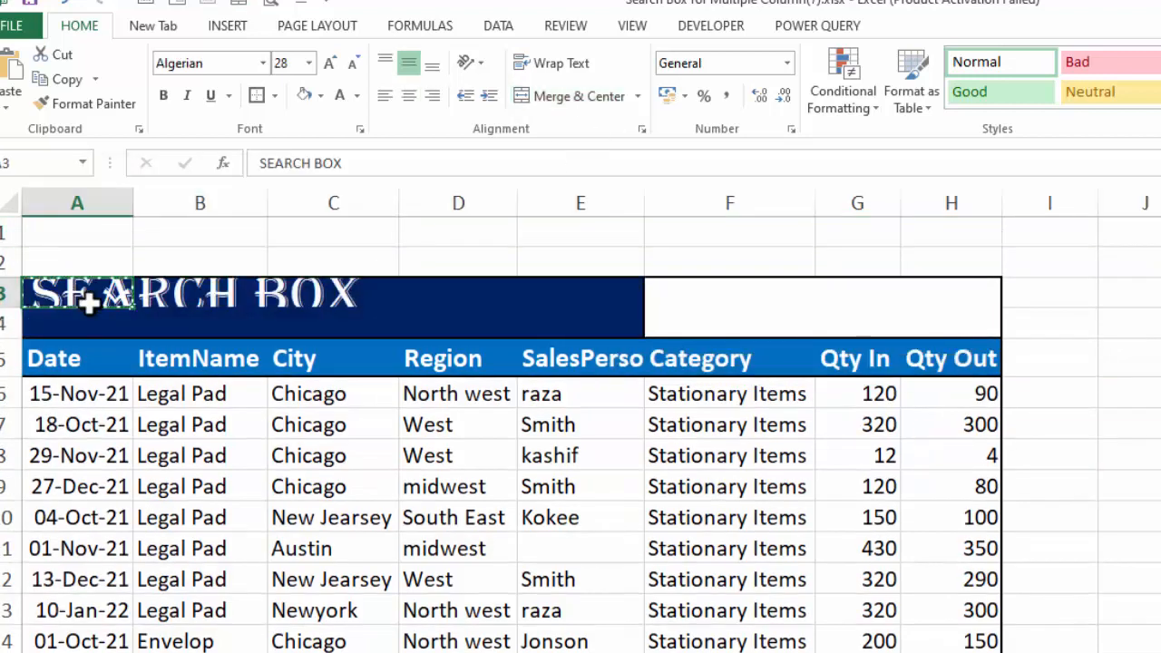
left_click(111, 320)
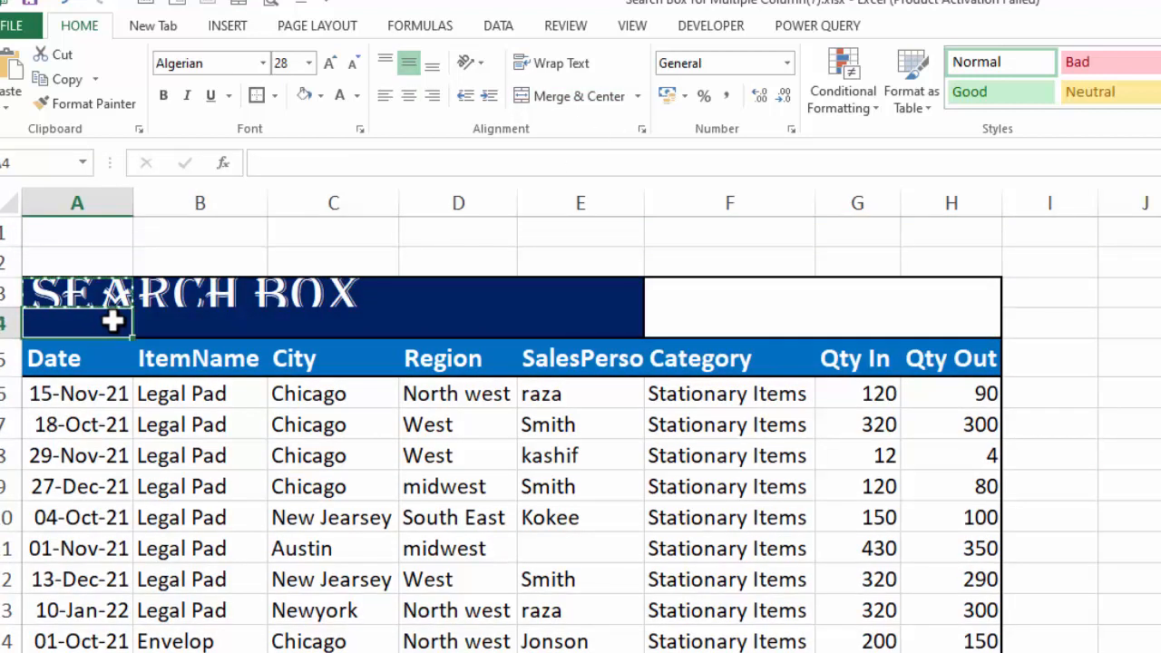
key("ctrl+v")
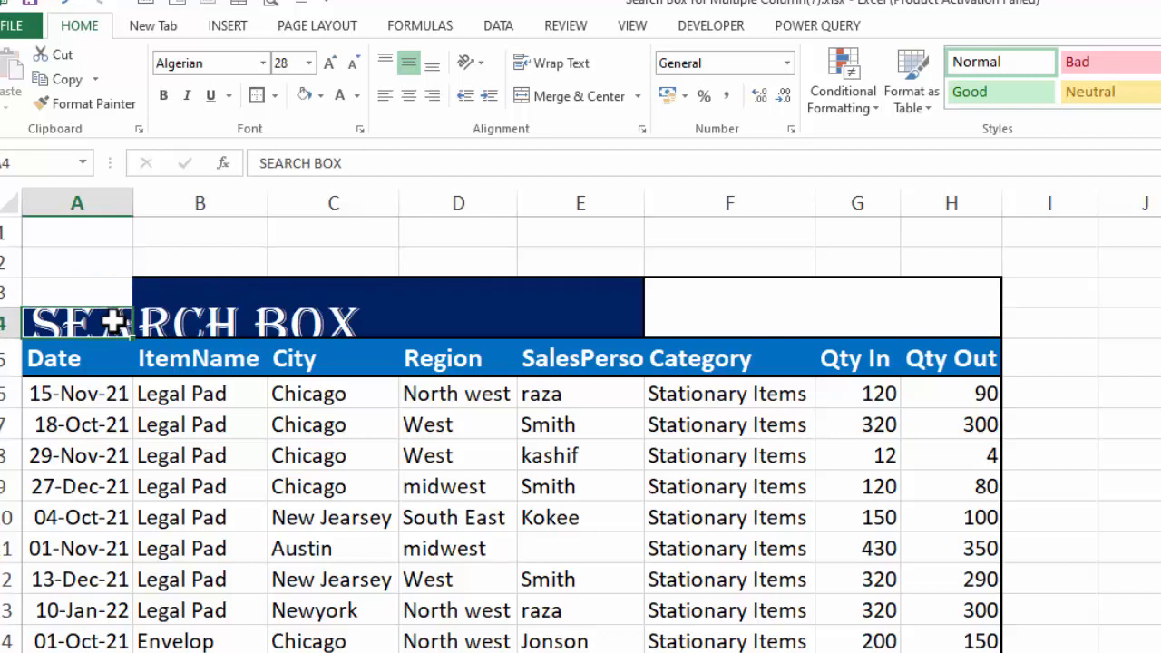
Step: Insert a row above the table's header row, and merge and center the SEARCH BOX heading across A4:E4
right_click(2, 357)
left_click(46, 510)
left_click_drag(73, 326, 580, 324)
left_click(578, 97)
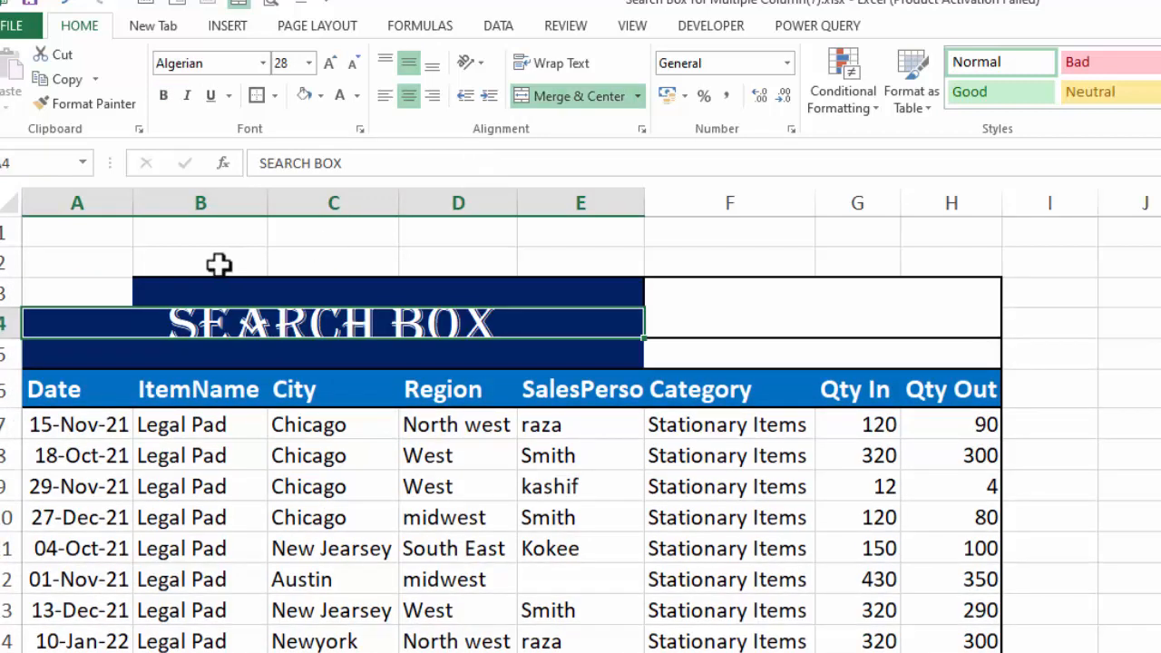
Step: Fill A3:E3 dark blue and shrink rows 3 and 5 to thin strips, with row 5 at about 8.25 high
left_click_drag(53, 292, 137, 293)
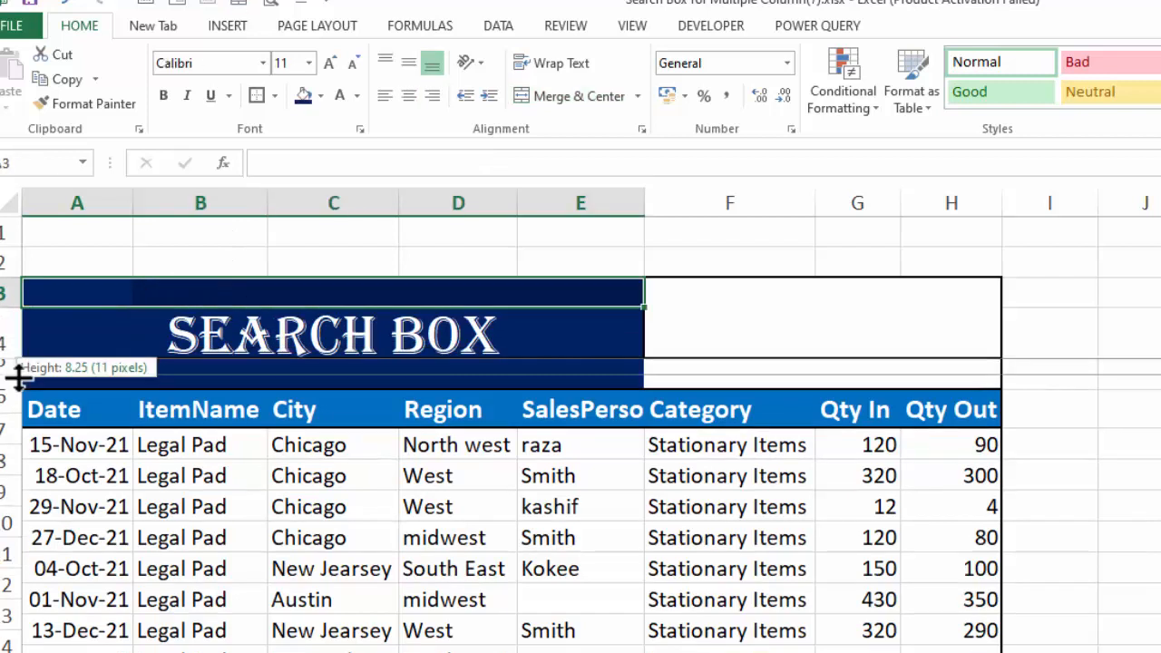
left_click_drag(18, 377, 18, 374)
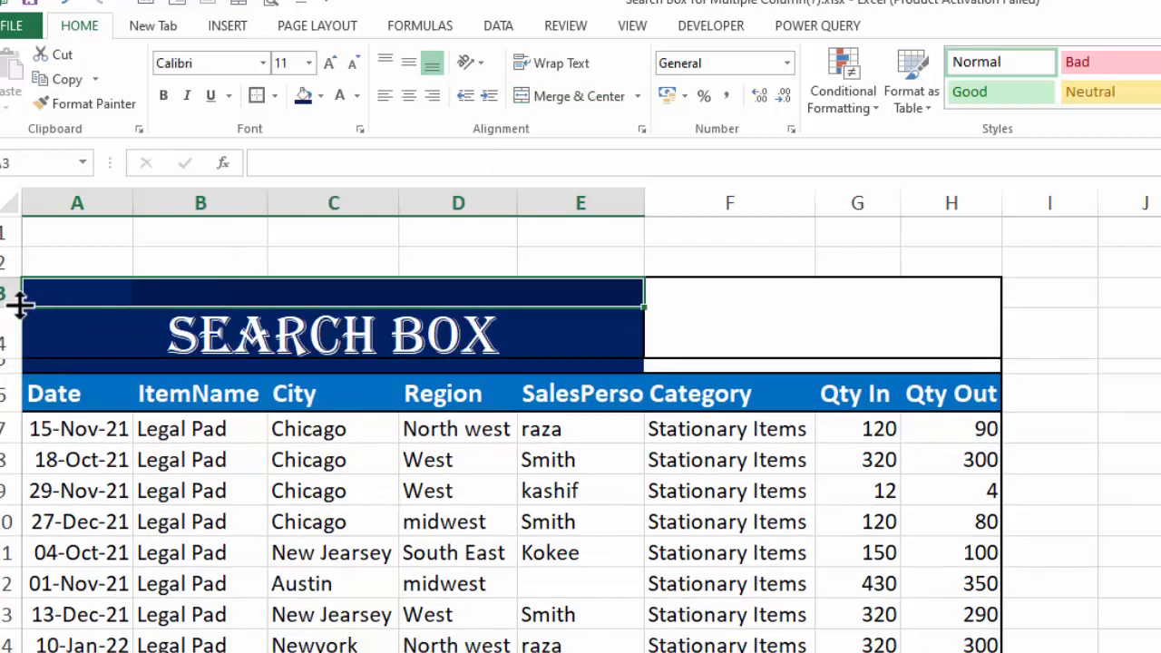
left_click_drag(18, 303, 20, 291)
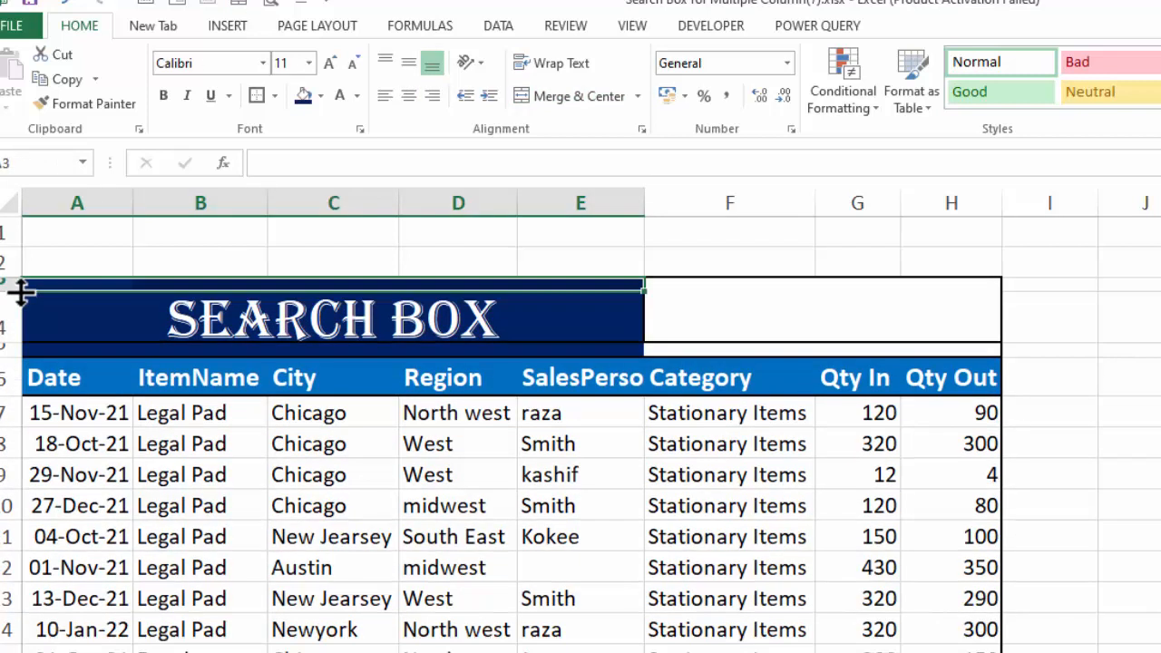
Step: Merge and center F3:H3 and fill both F3:H3 and F5:H5 with dark blue
left_click(195, 319)
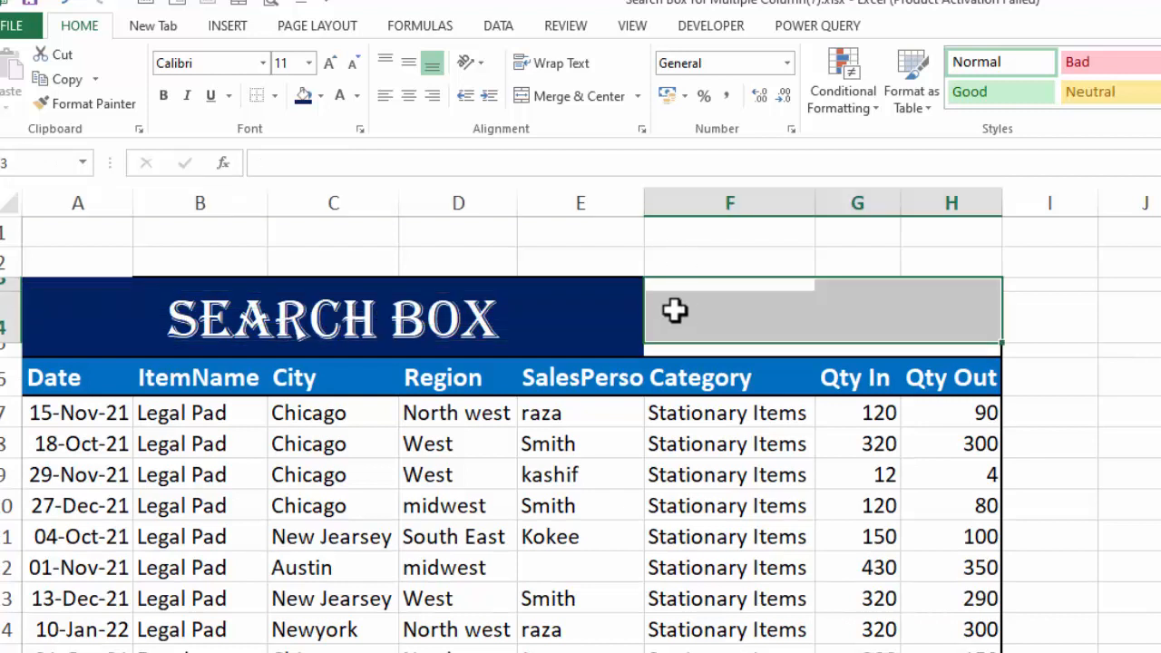
left_click_drag(661, 285, 954, 284)
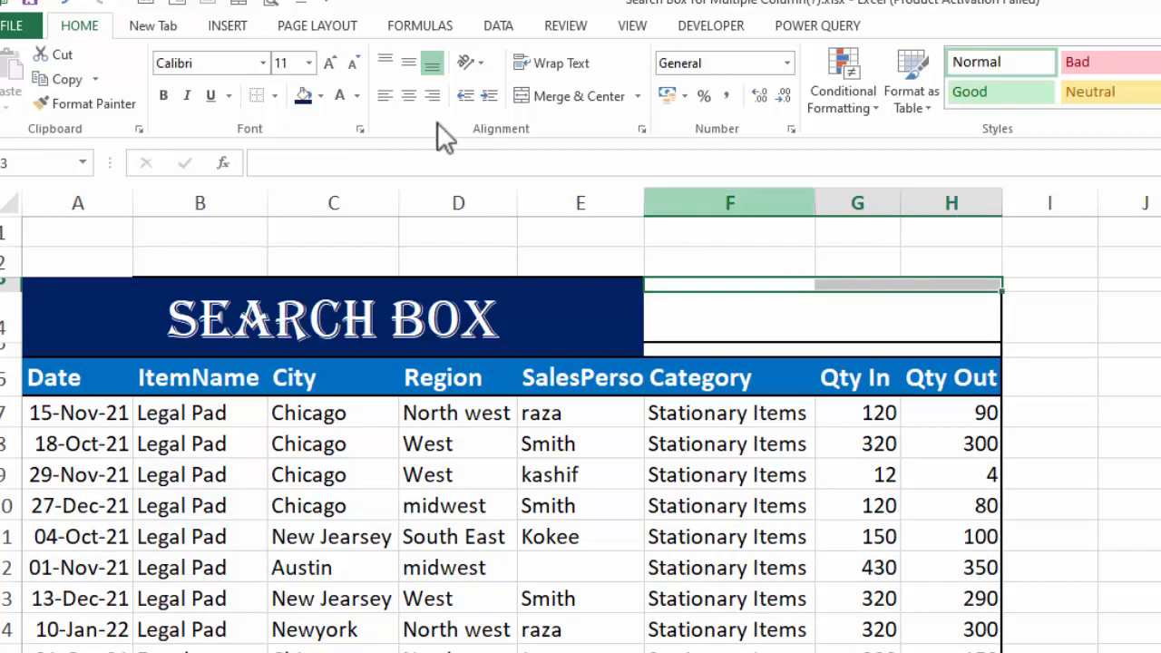
left_click(519, 96)
left_click(300, 98)
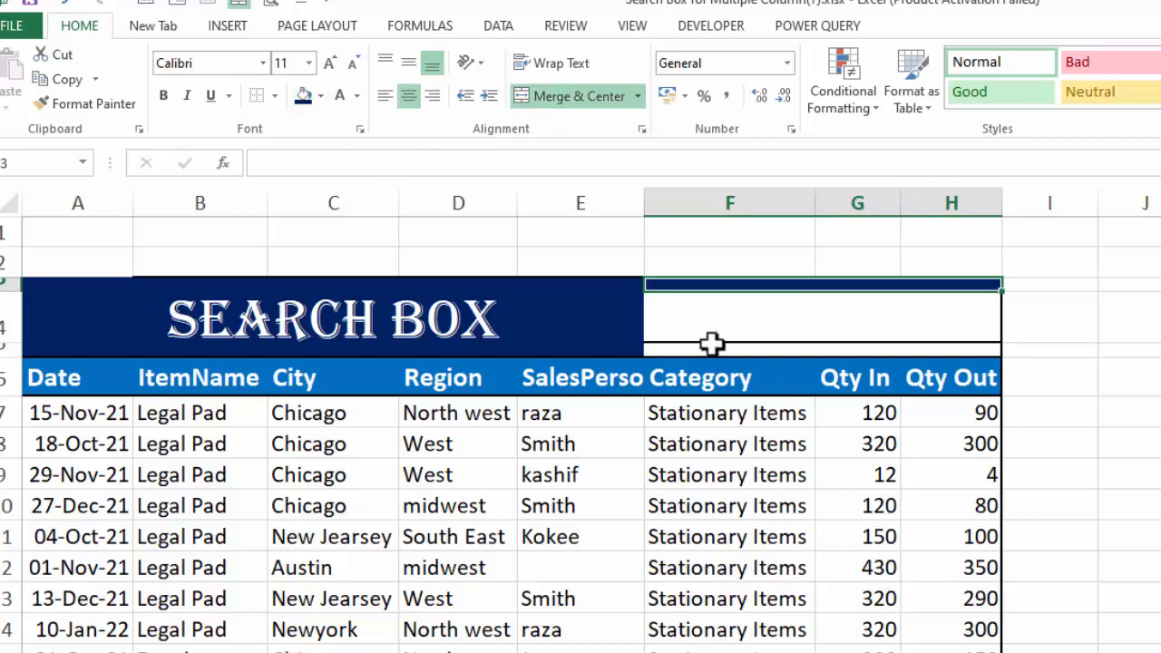
left_click(662, 351)
left_click_drag(662, 351, 953, 350)
left_click(304, 97)
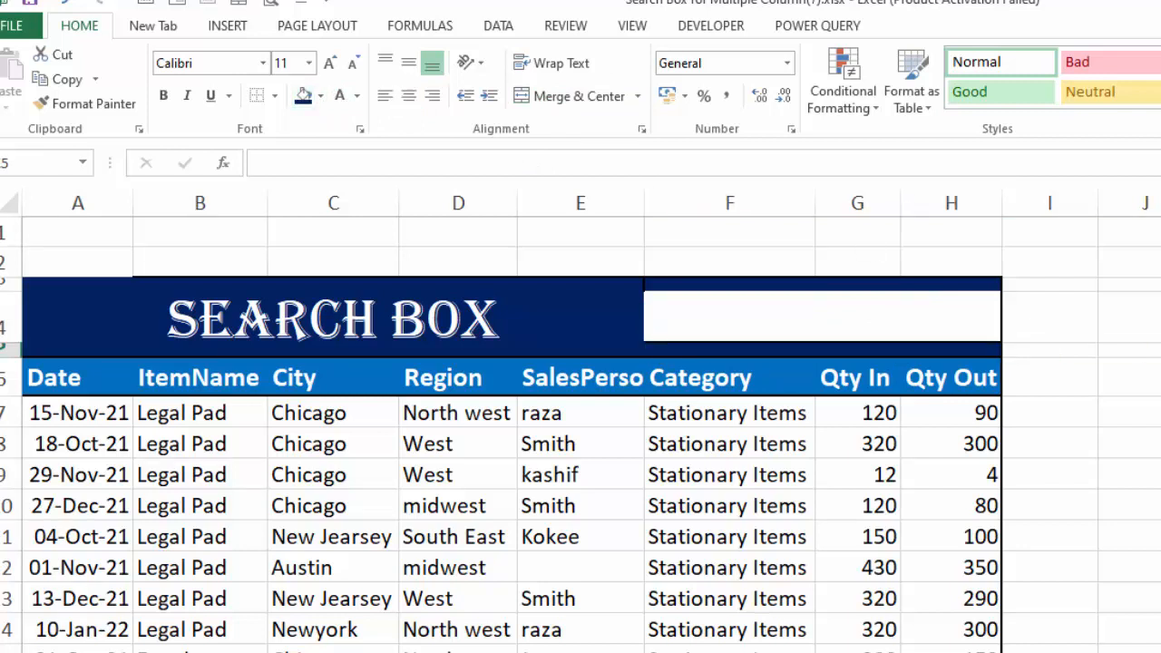
Step: Merge and center F4:H4 to form the white search input cell
left_click(810, 301)
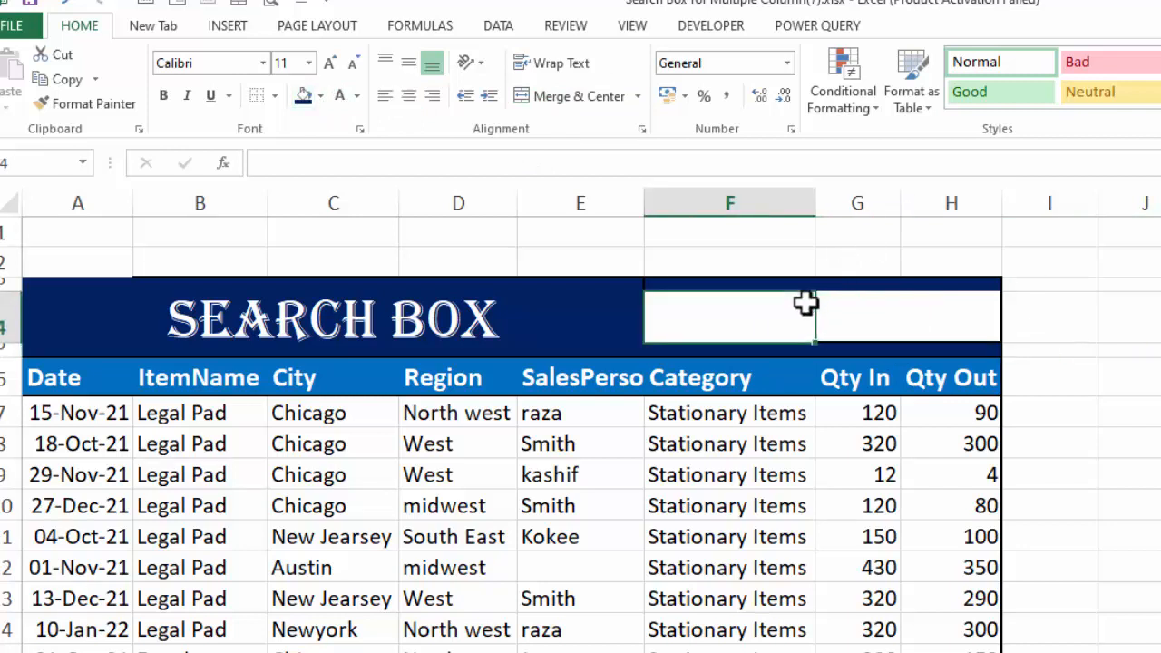
left_click_drag(768, 312, 909, 314)
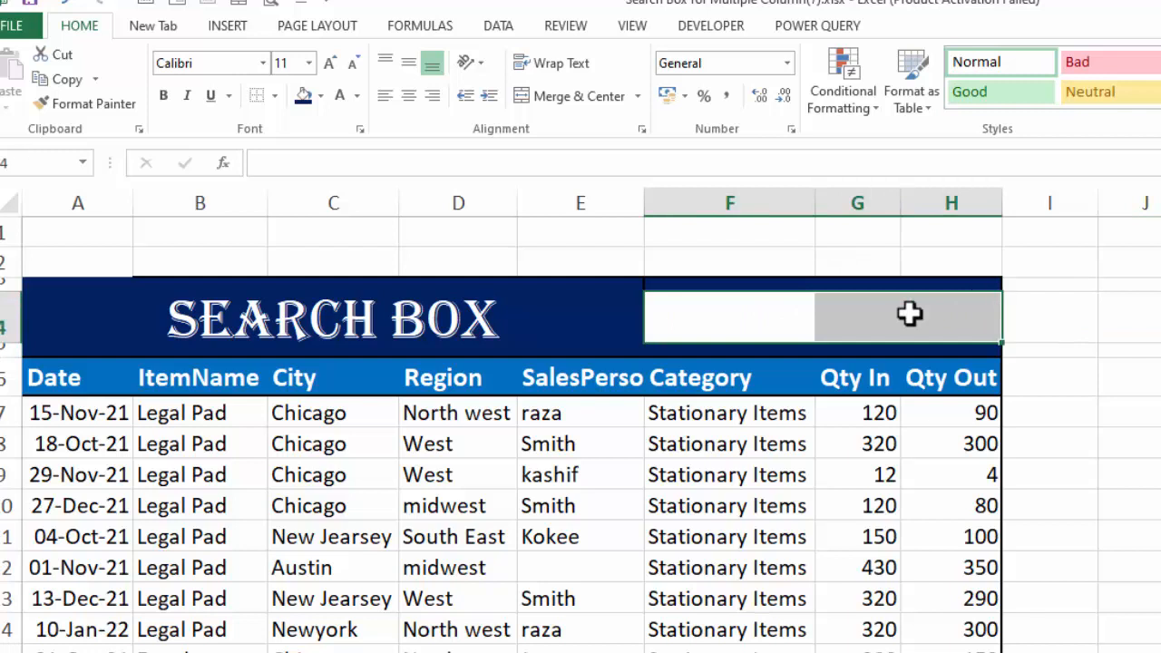
left_click(578, 102)
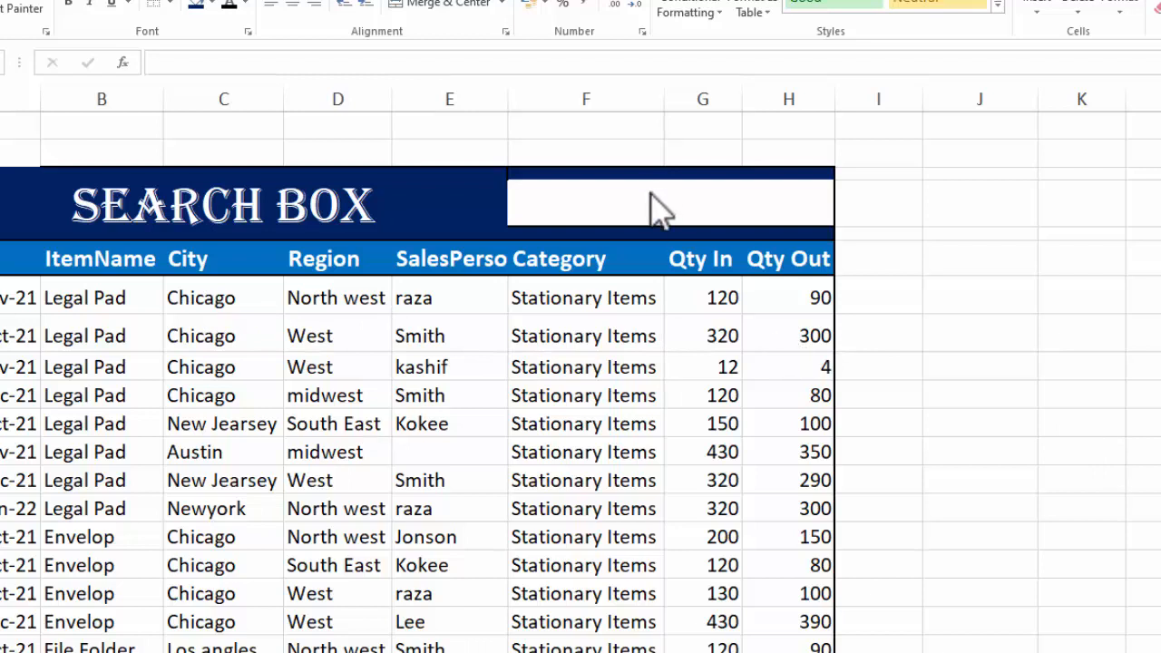
Step: Start a SEARCH formula in cell J8, two columns beyond the table
left_click(964, 327)
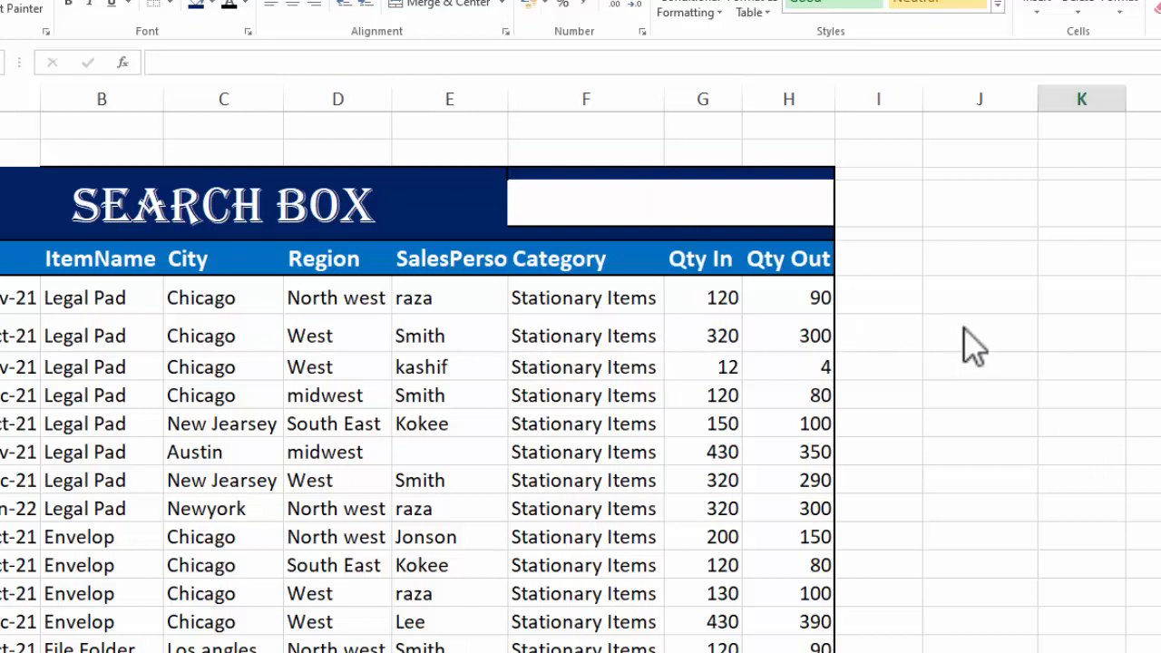
double_click(964, 328)
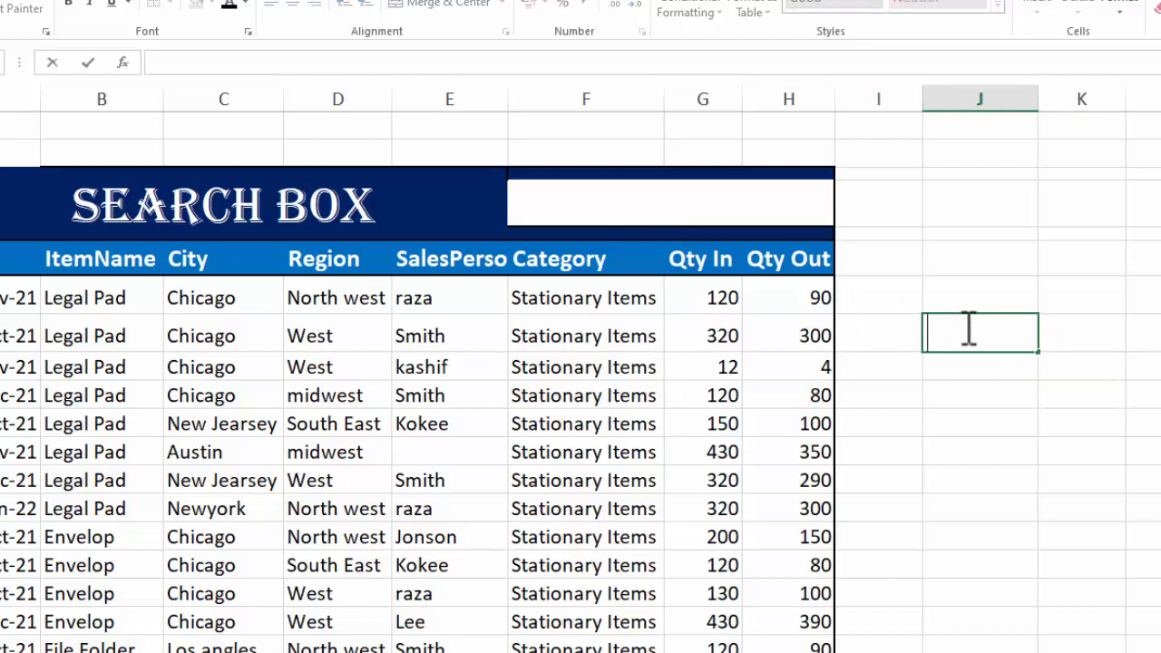
left_click(968, 445)
left_click(952, 332)
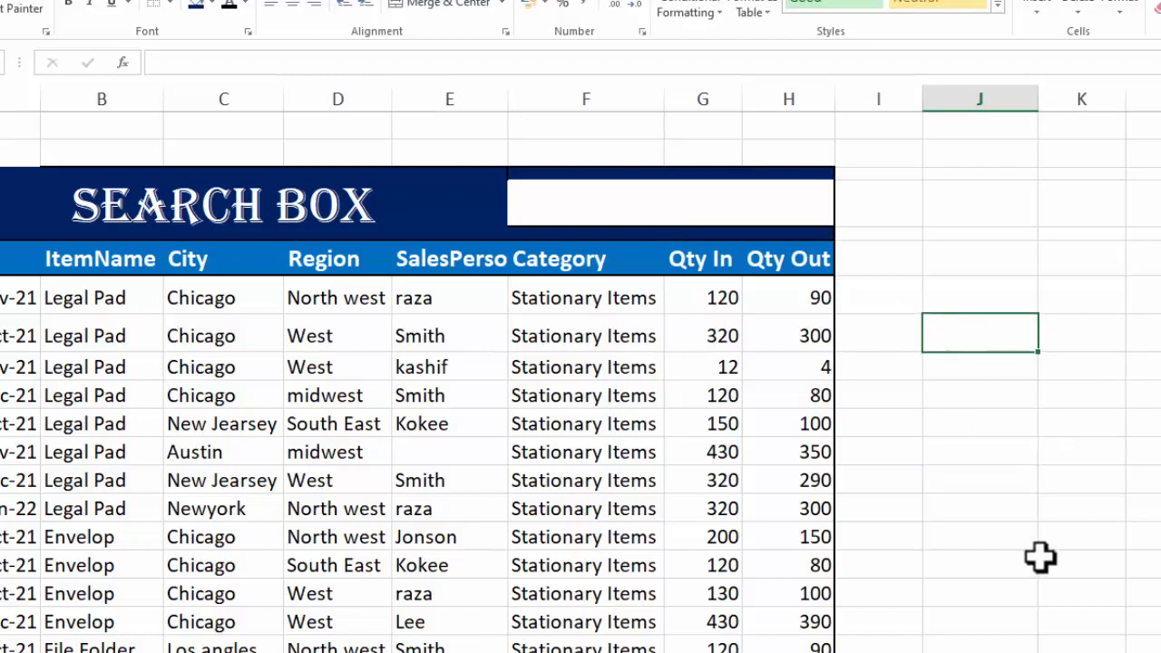
type("=seaerc")
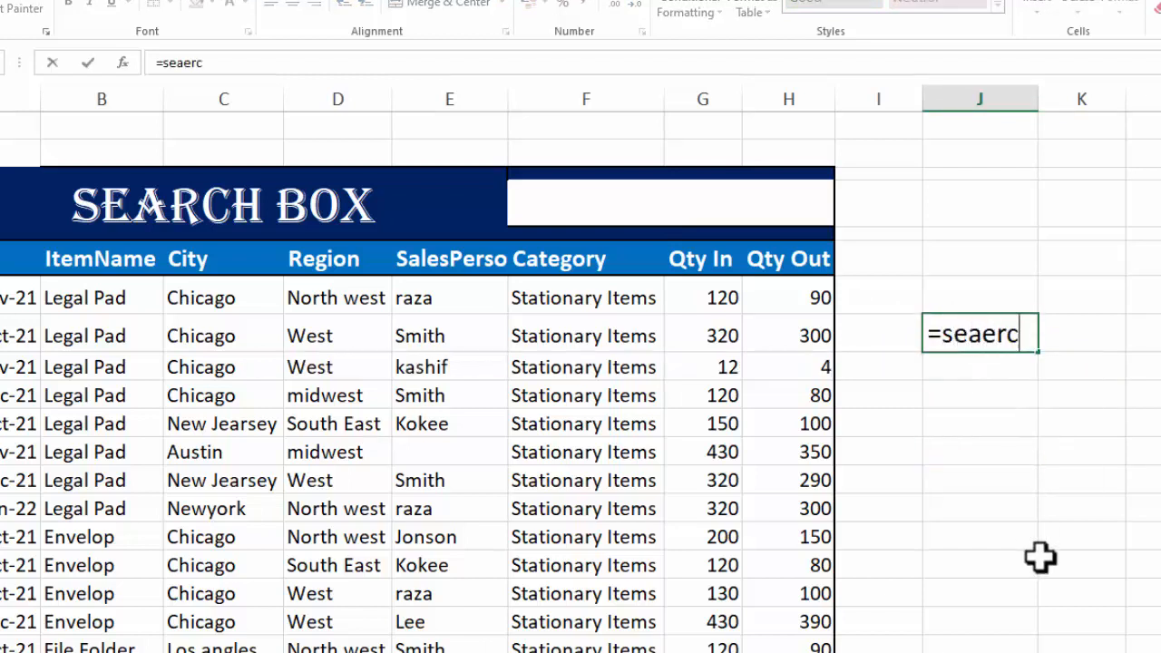
type("h")
key("BackSpace")
key("BackSpace")
key("BackSpace")
key("BackSpace")
type("rch")
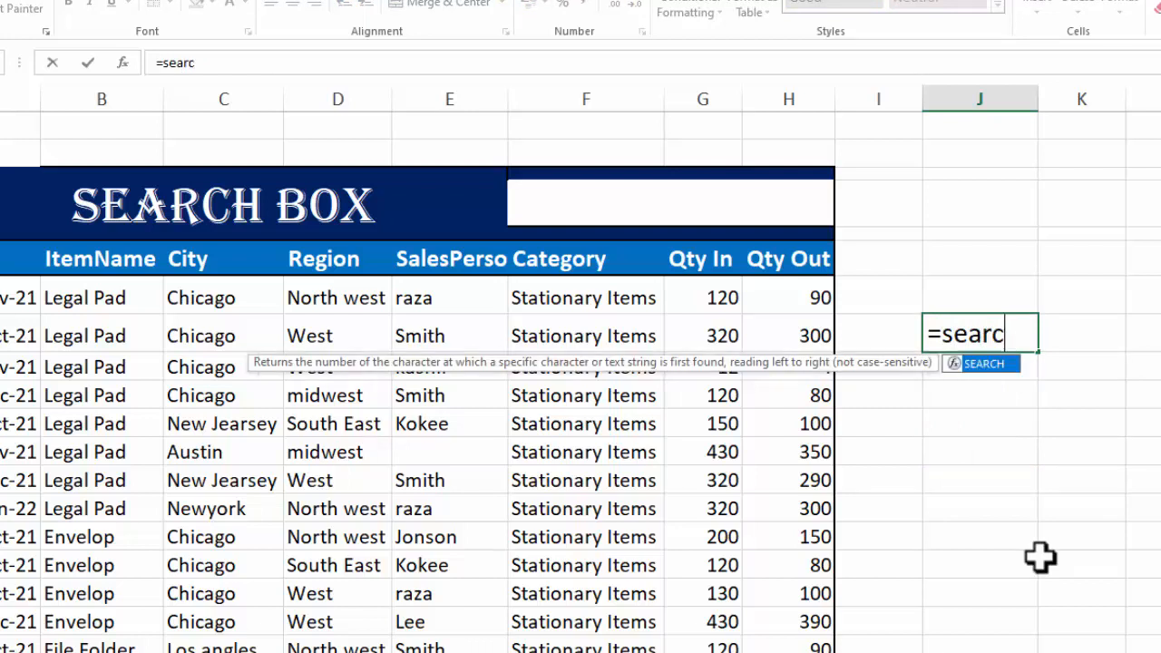
type("(")
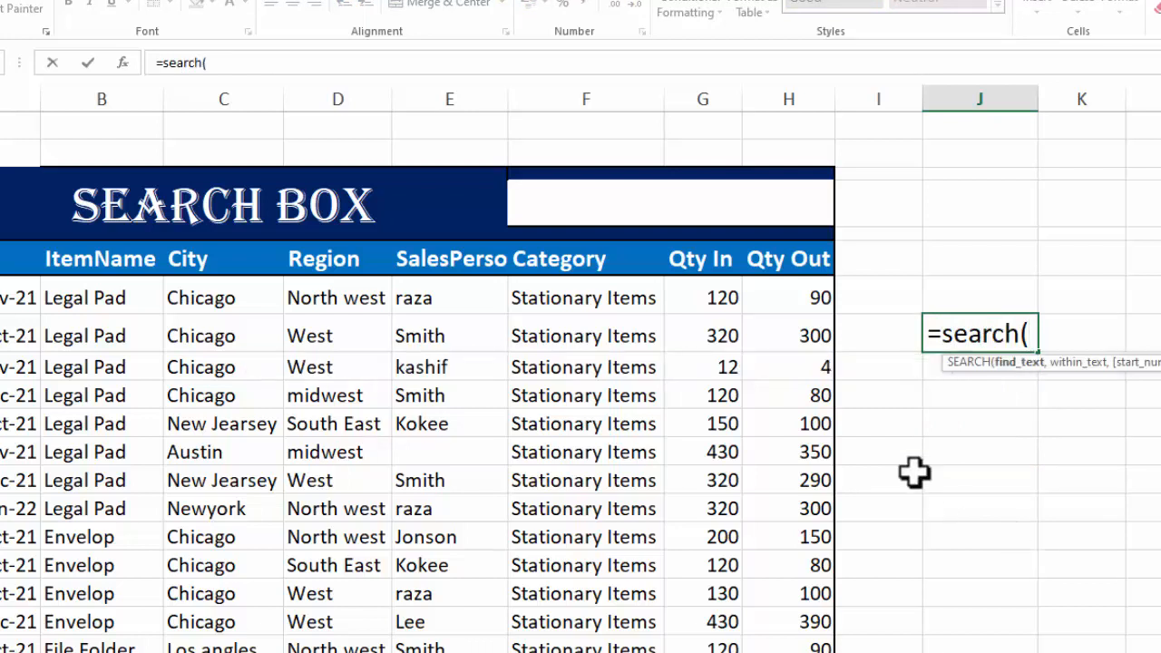
Step: Complete the formula as =SEARCH($F$4,B7), with an absolute reference to the search input cell
left_click(698, 207)
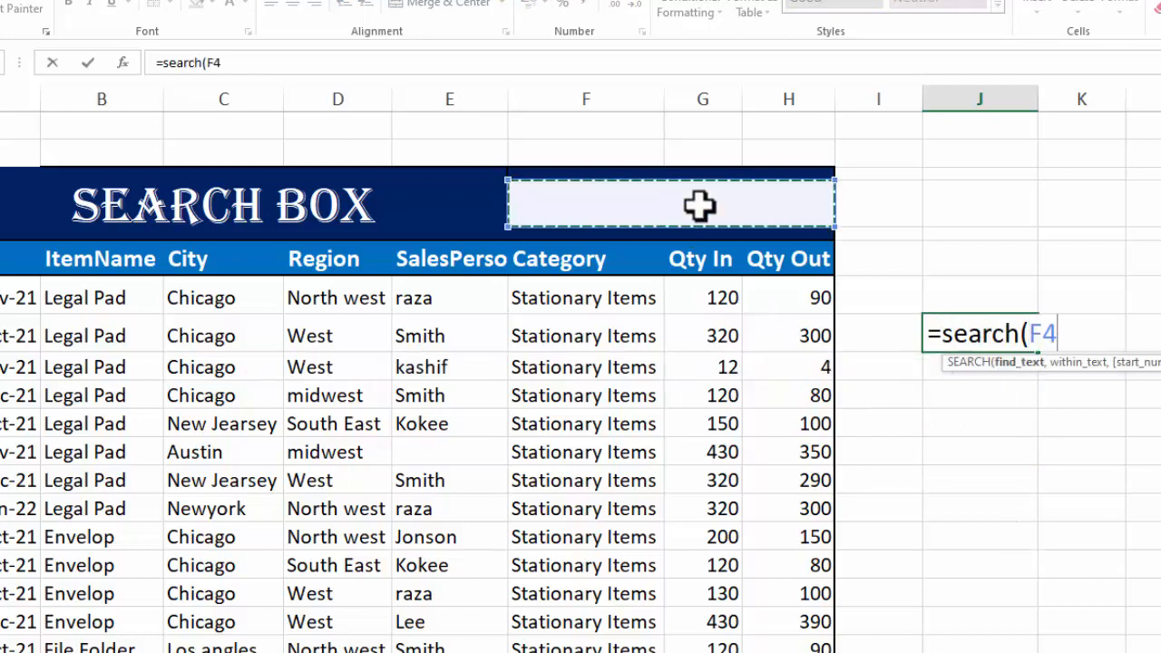
type(",")
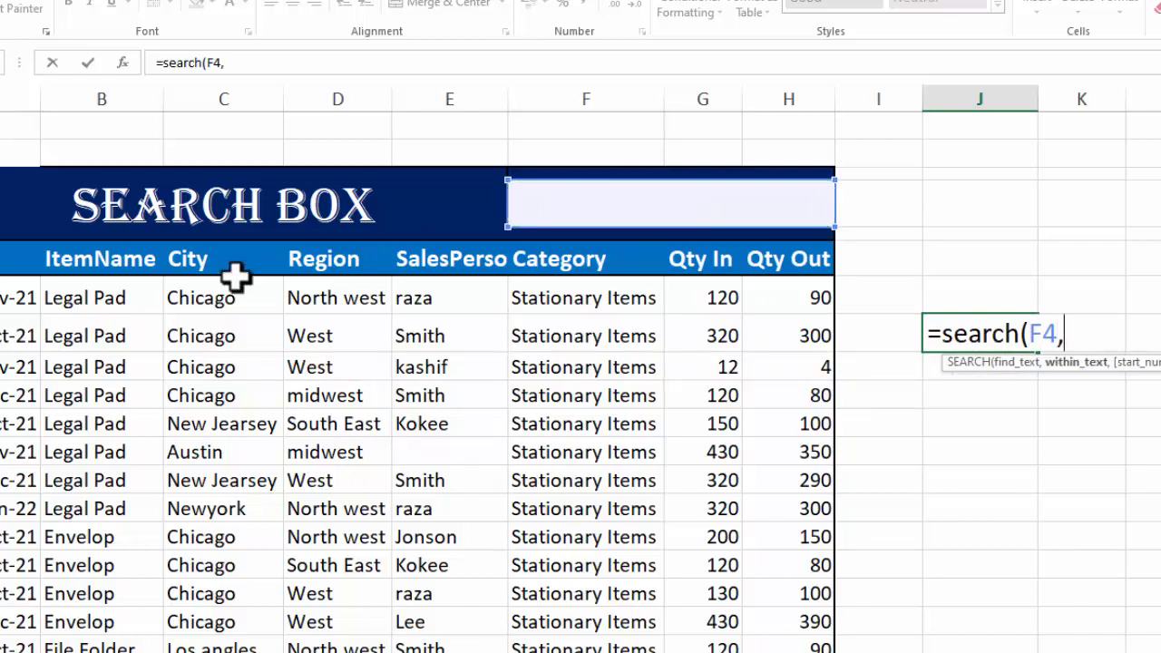
left_click(123, 293)
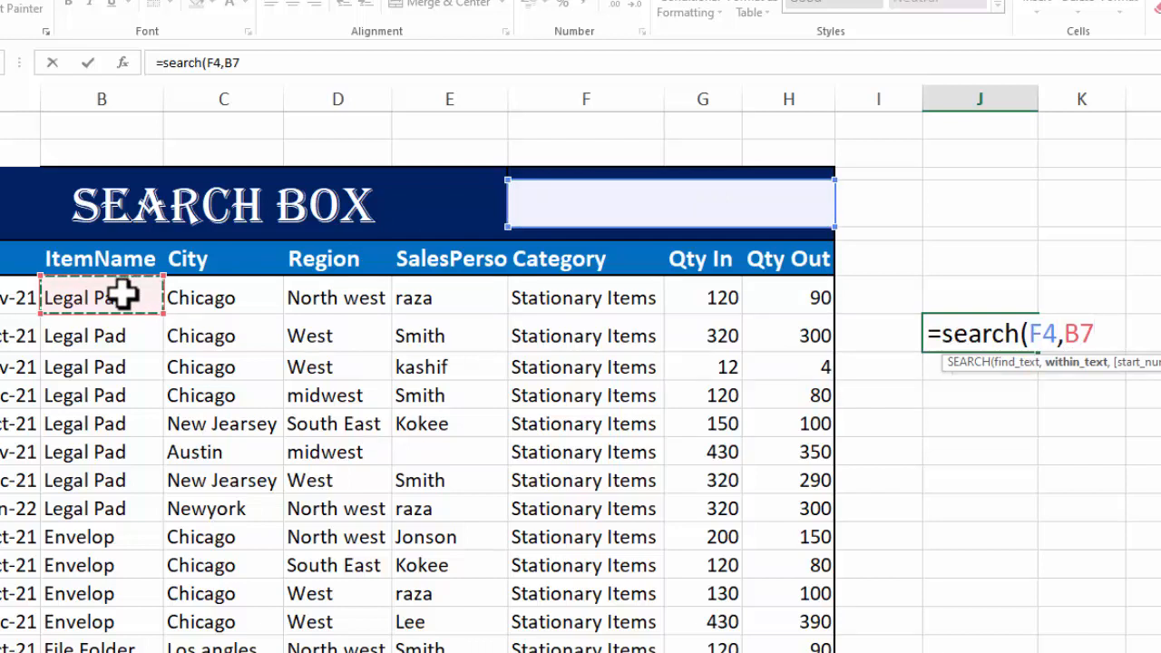
left_click(1039, 334)
key("F4")
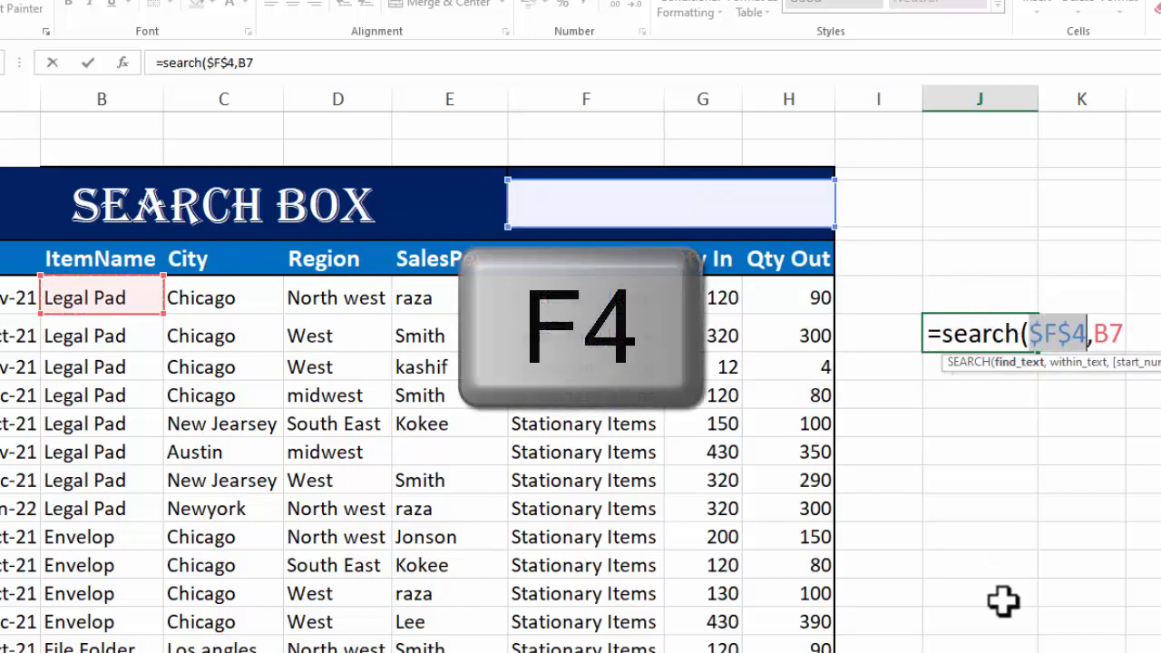
left_click(1125, 332)
type(")")
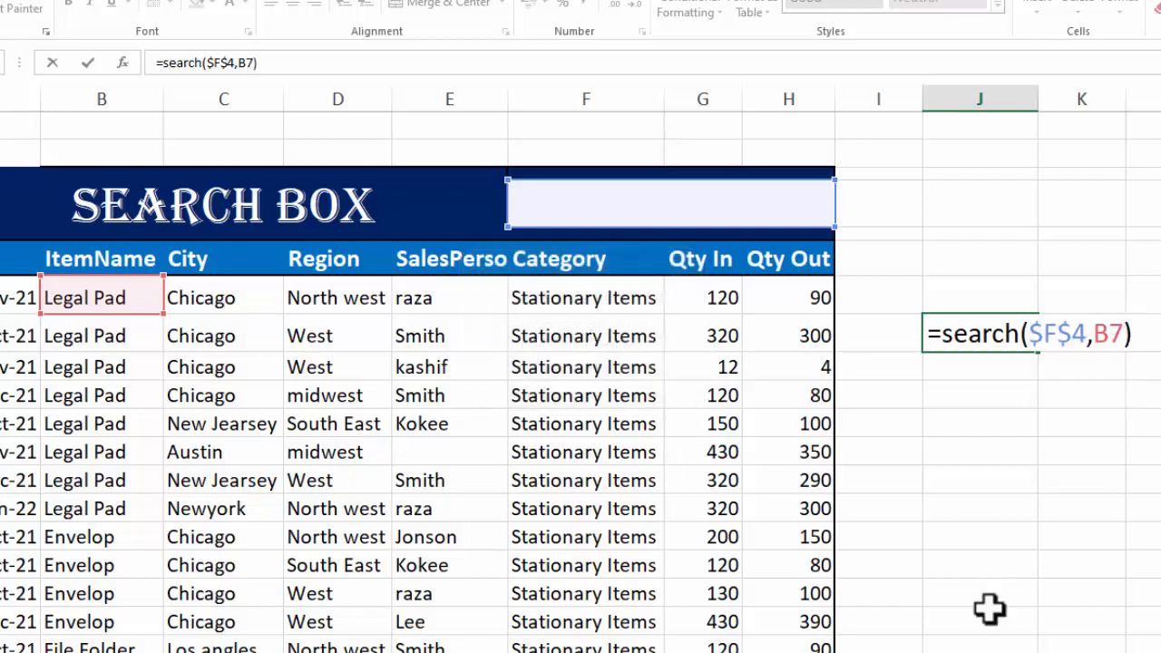
key("Return")
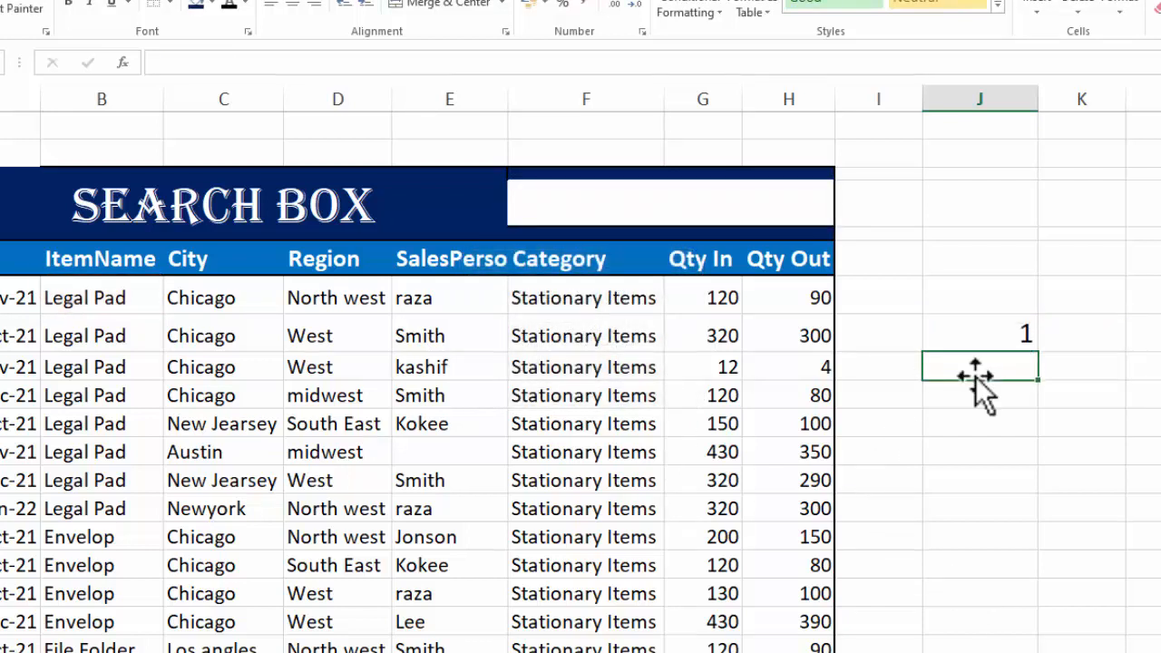
Step: Test the SEARCH formula by entering f, w and d in turn in the search input cell, and clear the cell
left_click(704, 206)
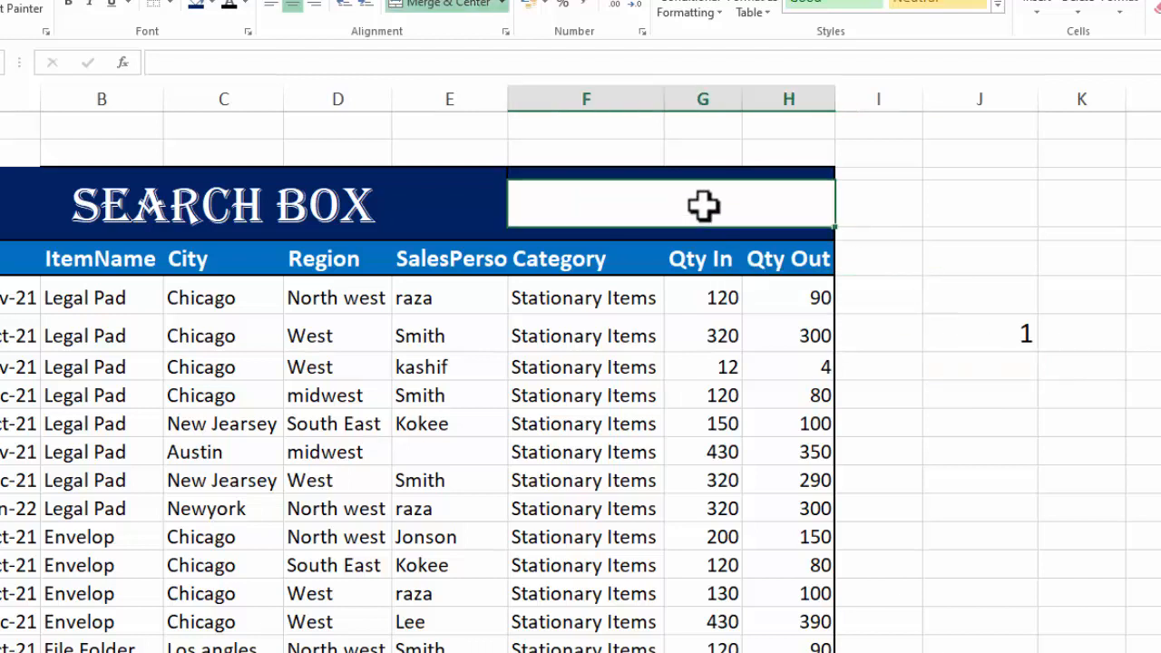
type("f")
key("Return")
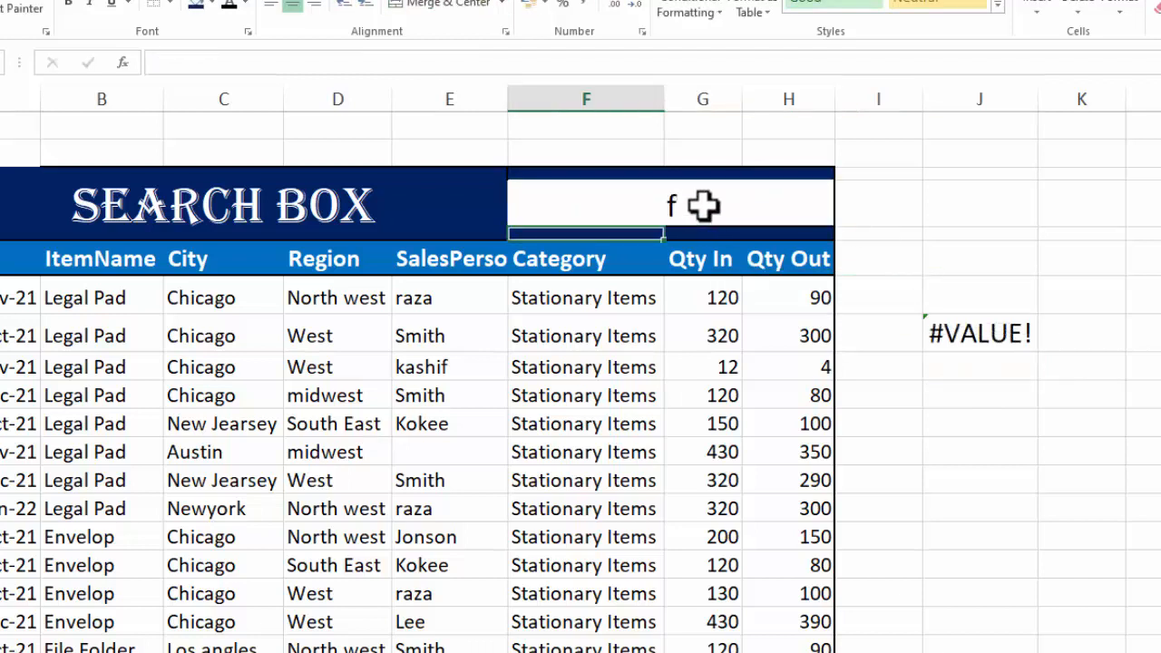
left_click(704, 207)
type("w")
key("Return")
left_click(716, 203)
type("d")
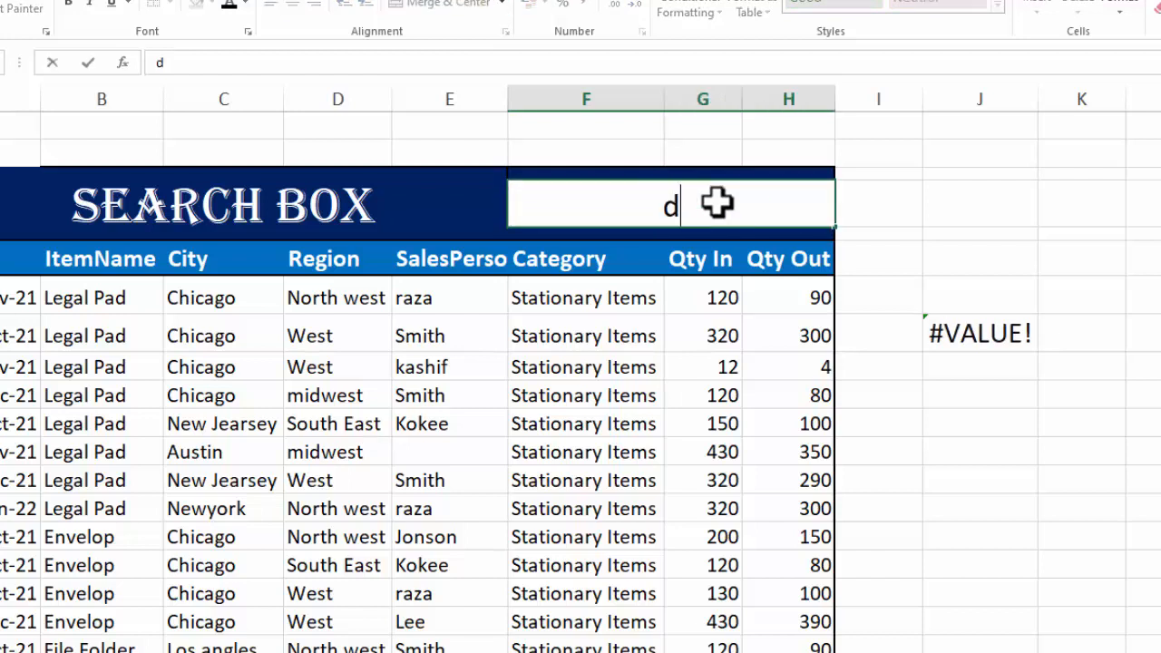
key("Return")
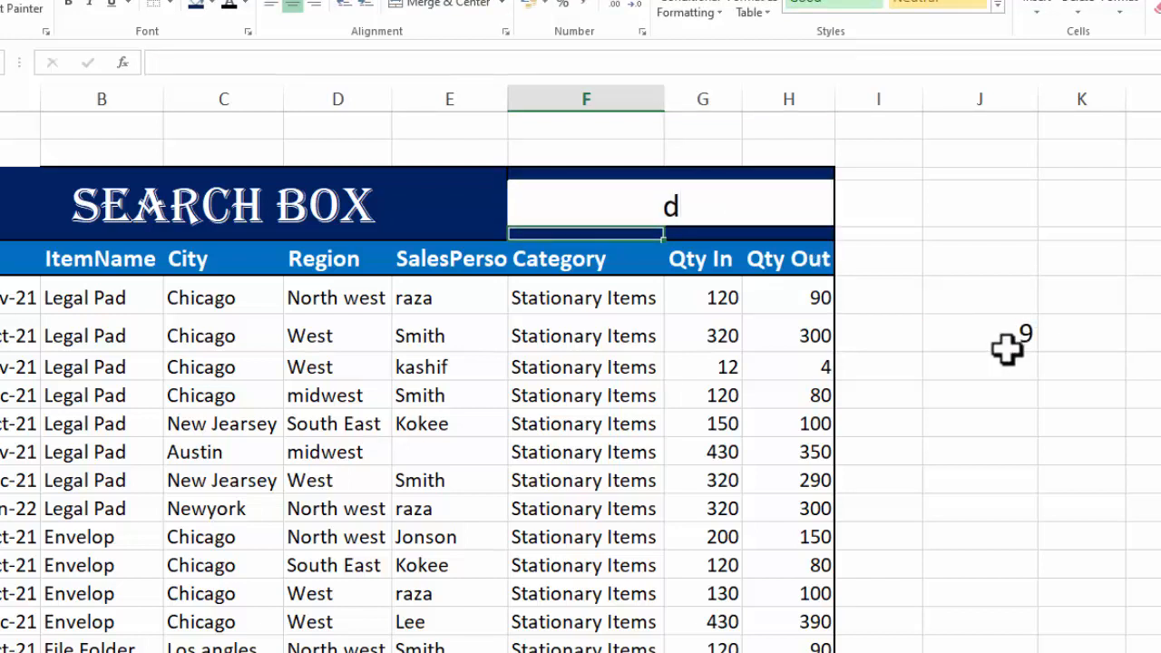
left_click(683, 213)
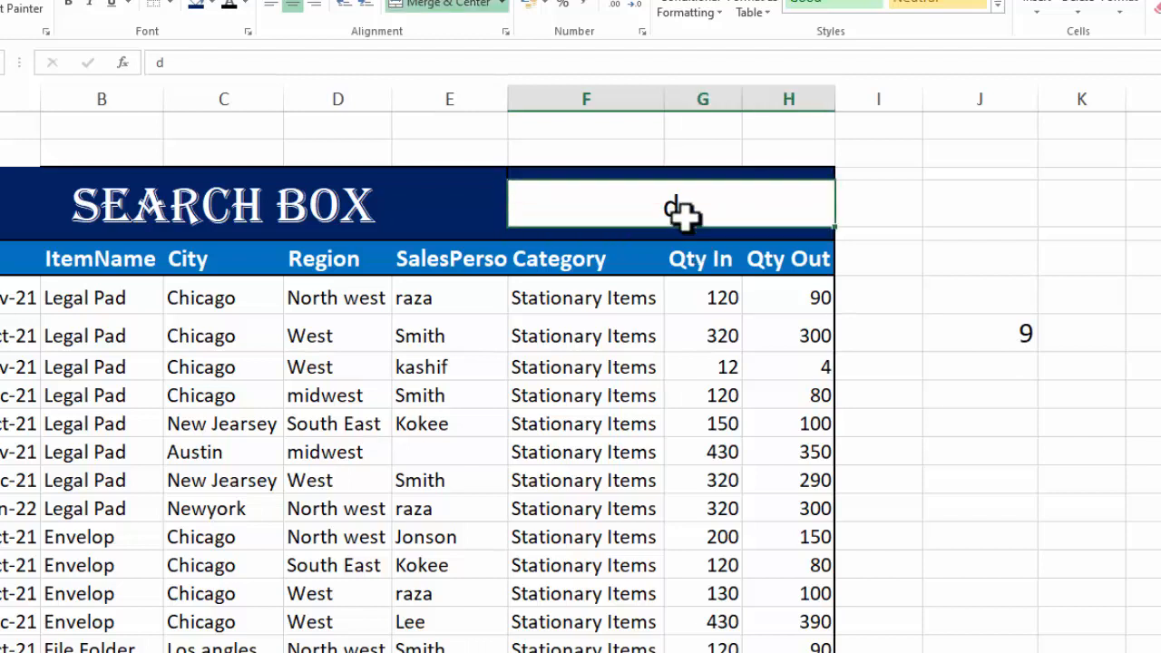
key("BackSpace")
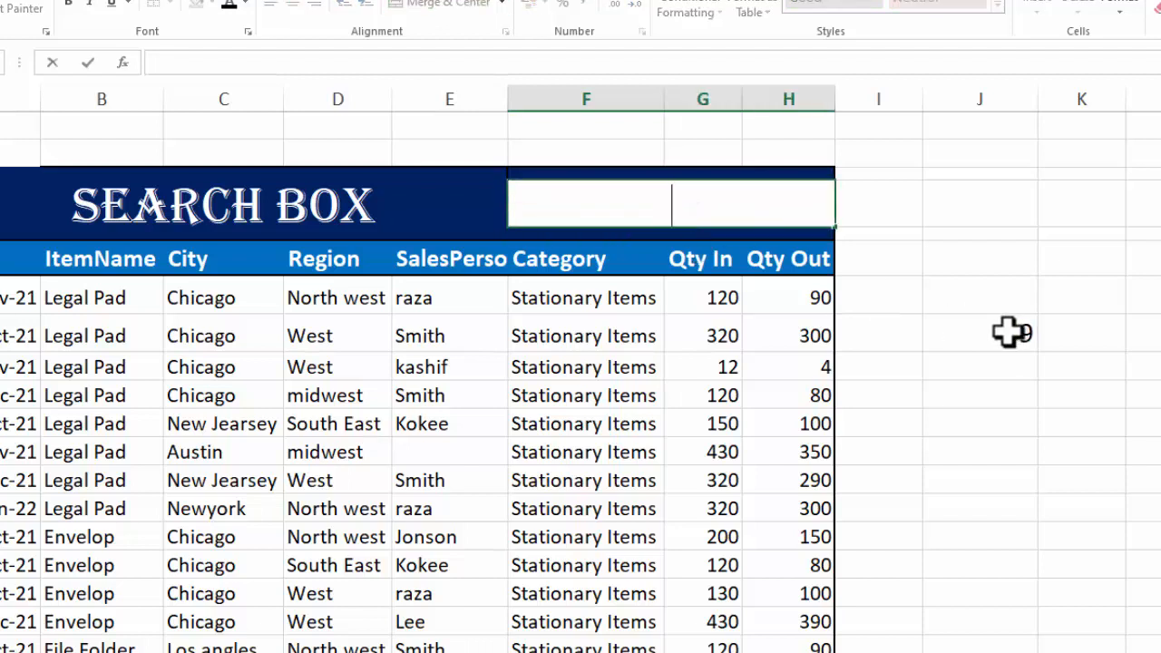
Step: Wrap the SEARCH formula in cell J8 in ISNUMBER so it reads =ISNUMBER(SEARCH($F$4,B7))
double_click(979, 333)
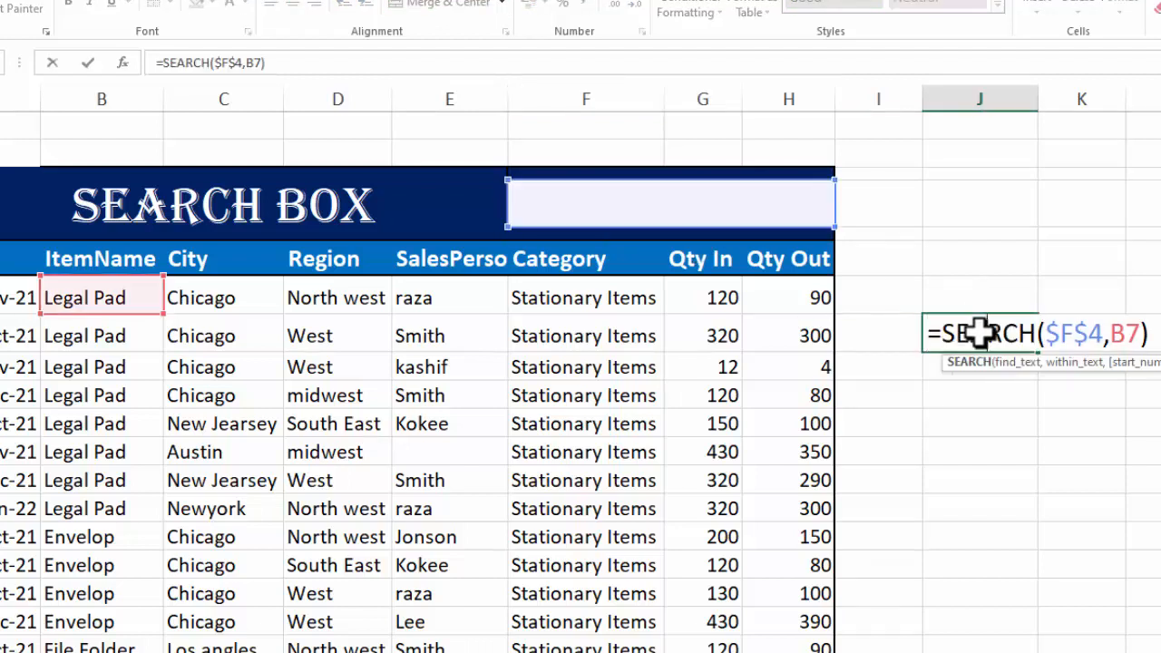
left_click(945, 334)
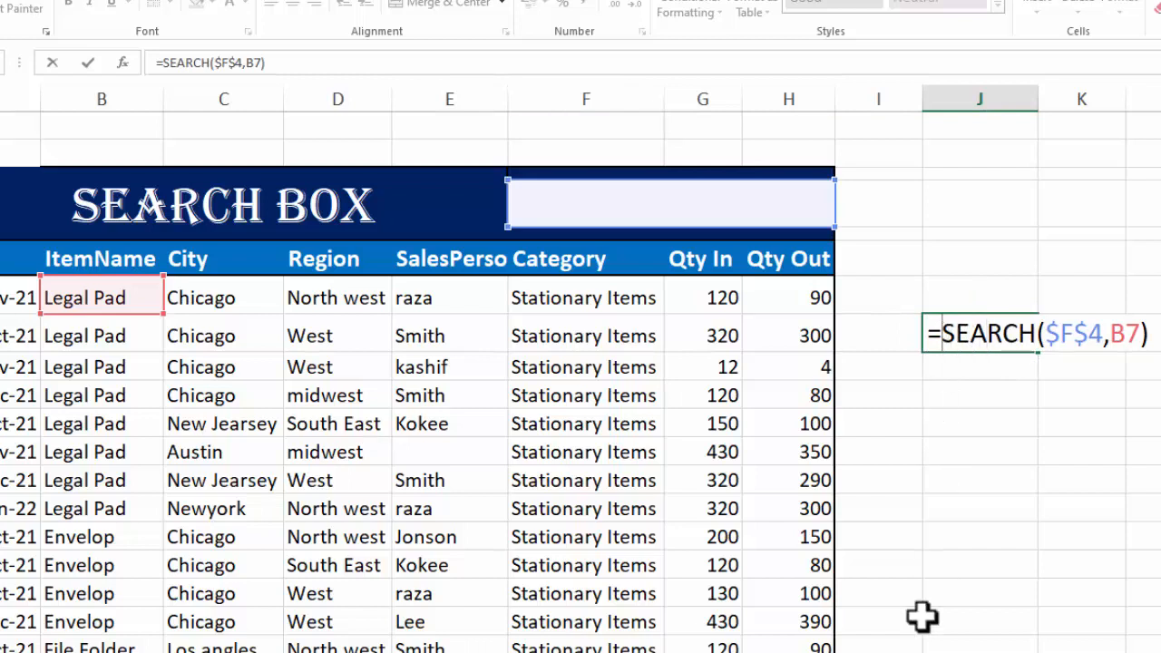
type("IS")
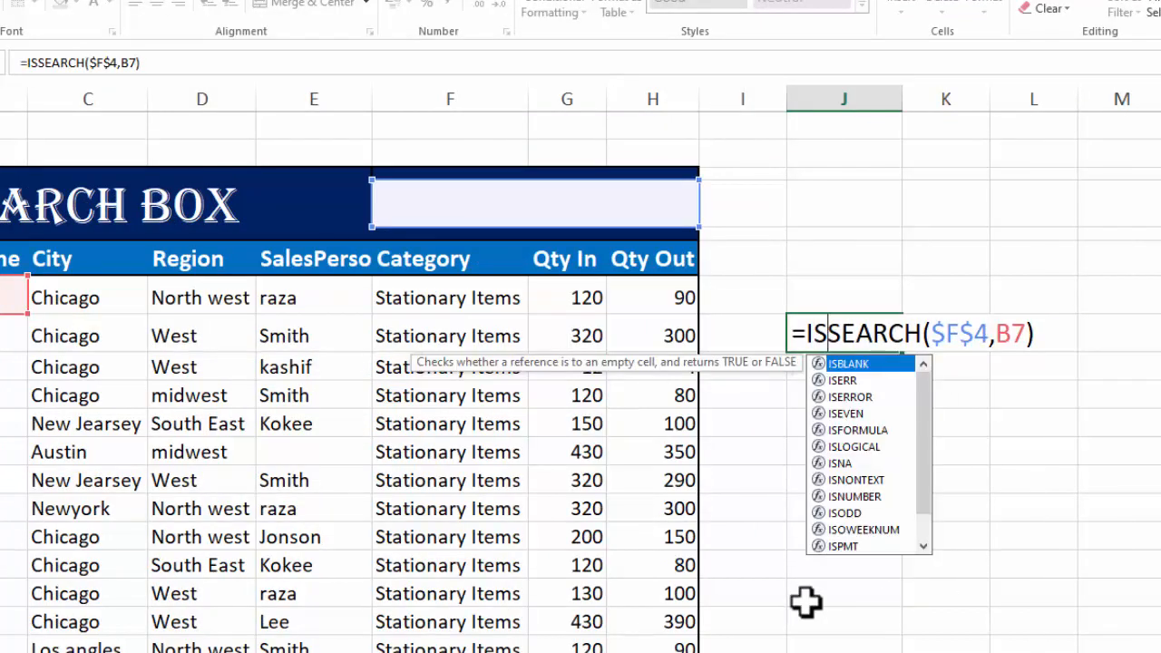
type("NUMBE")
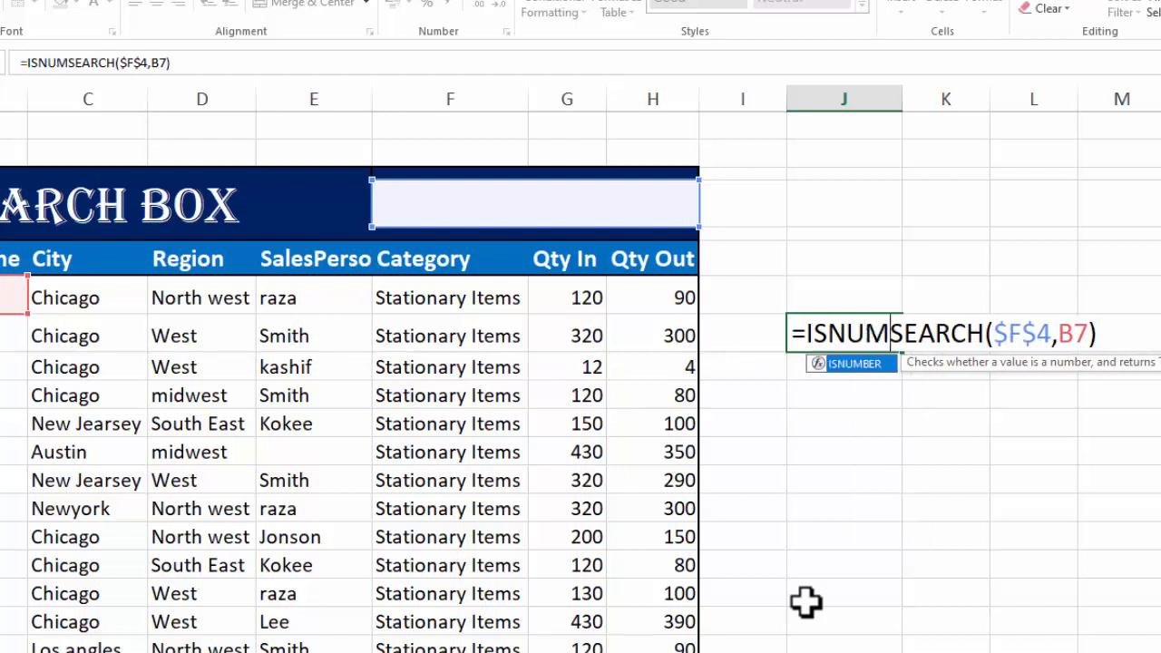
type("R")
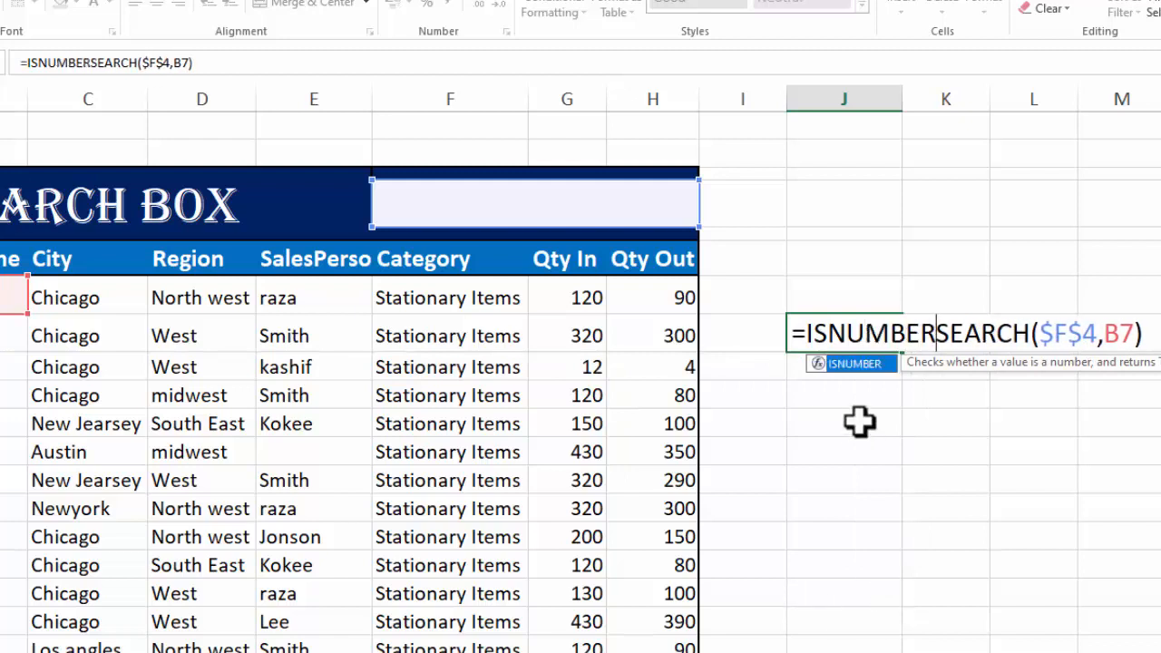
double_click(853, 364)
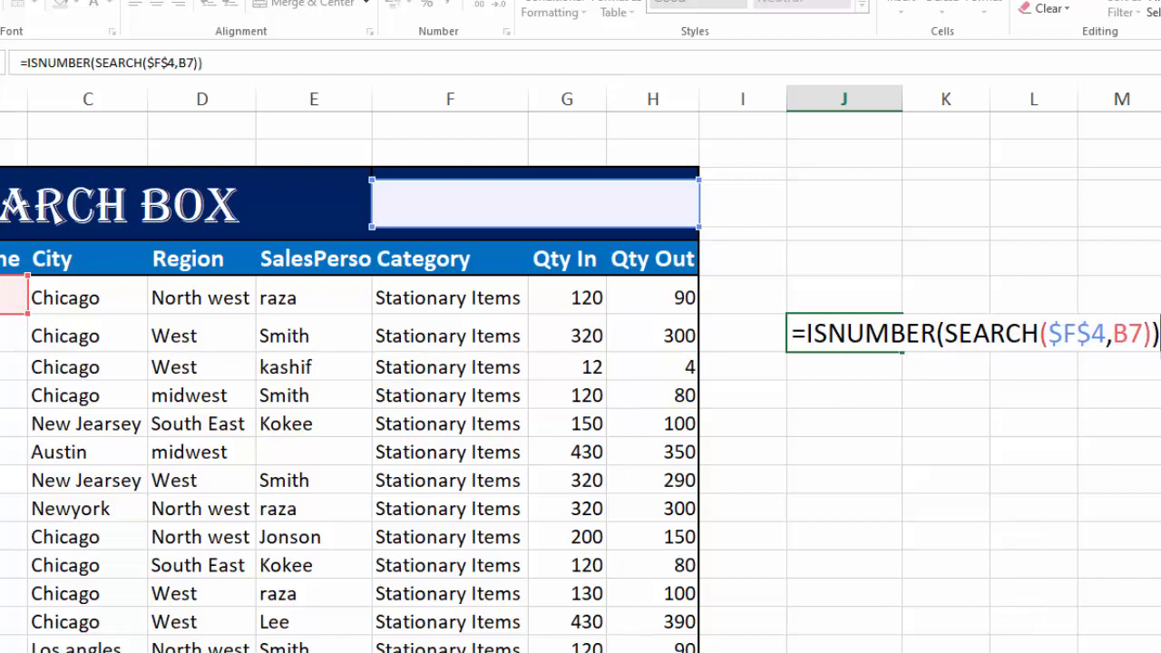
key("Return")
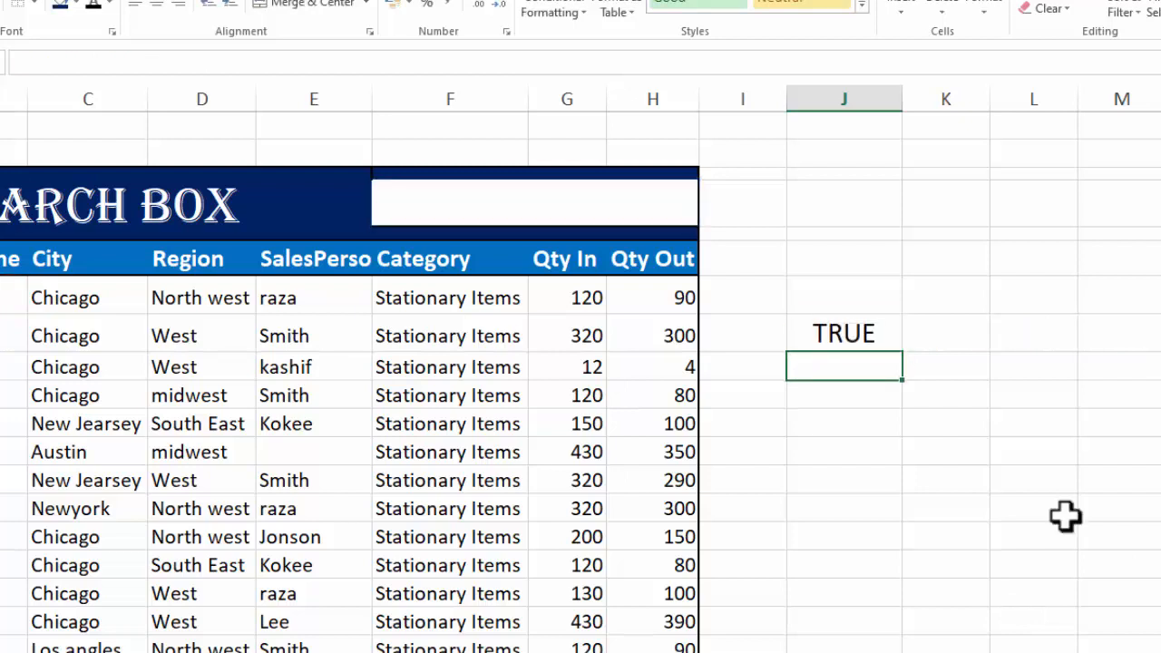
Step: Test the ISNUMBER formula by entering L, G and W in turn in the search input cell
left_click(834, 332)
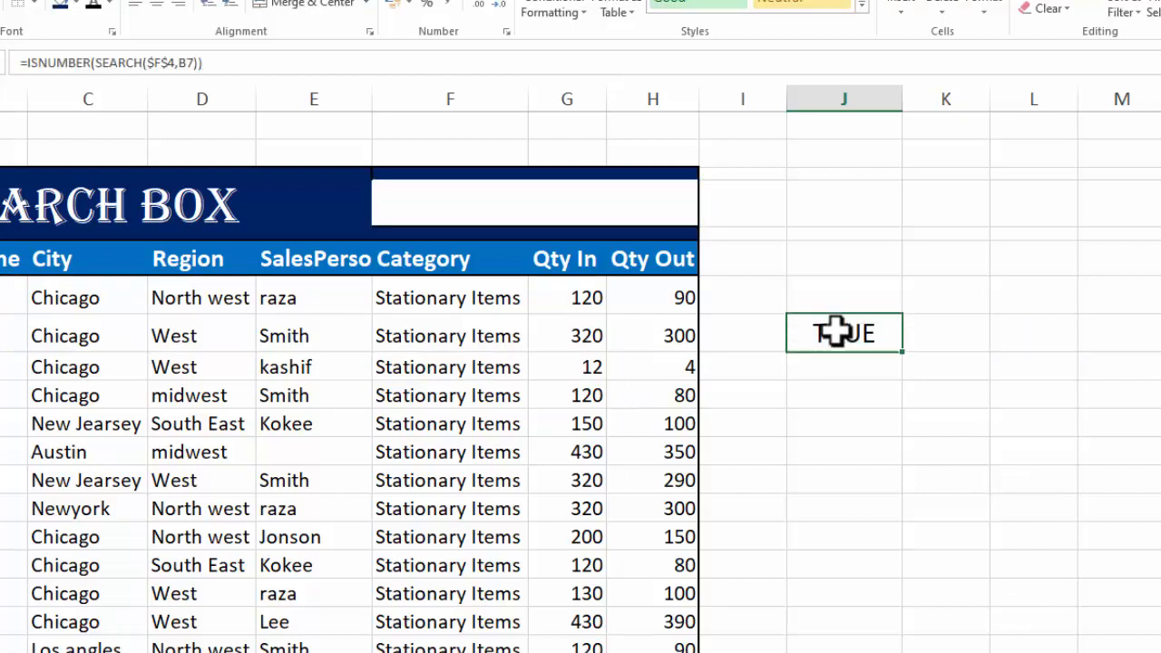
left_click(534, 198)
type("L")
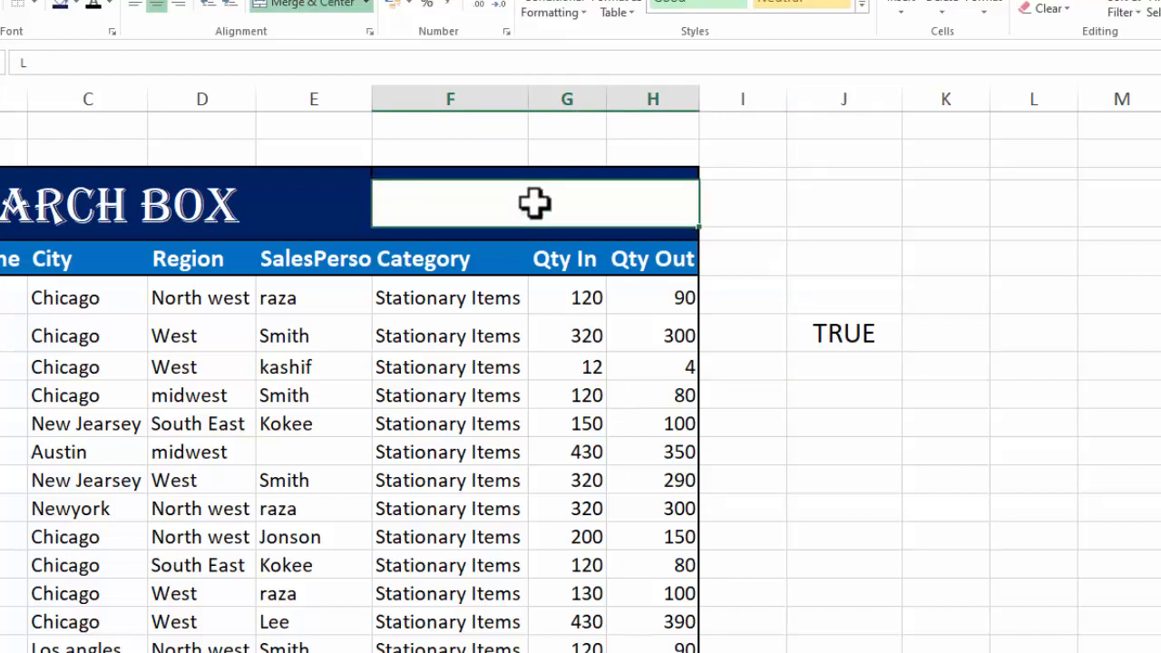
type("G")
key("Return")
left_click(533, 200)
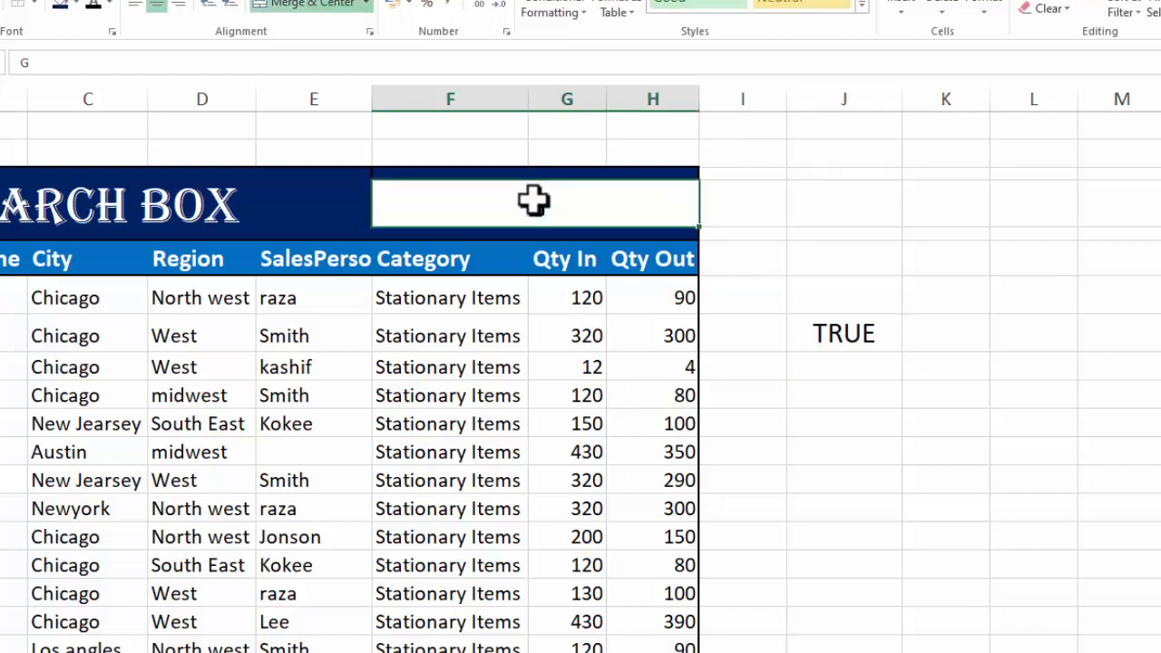
key("Delete")
key("Return")
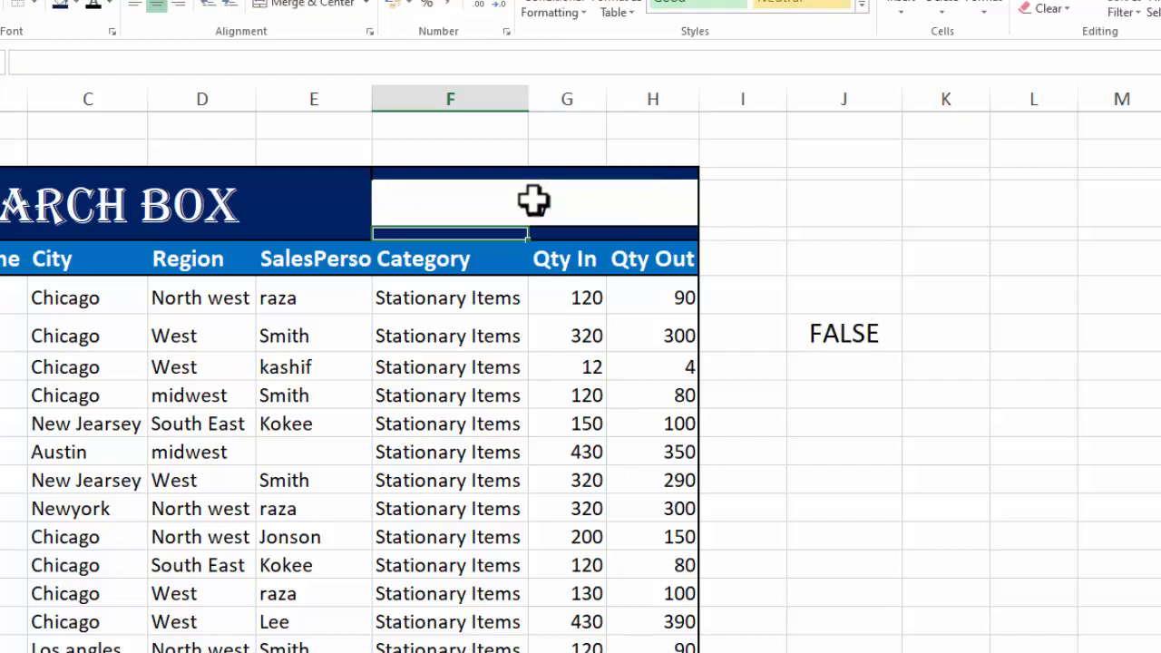
left_click(533, 200)
type("W")
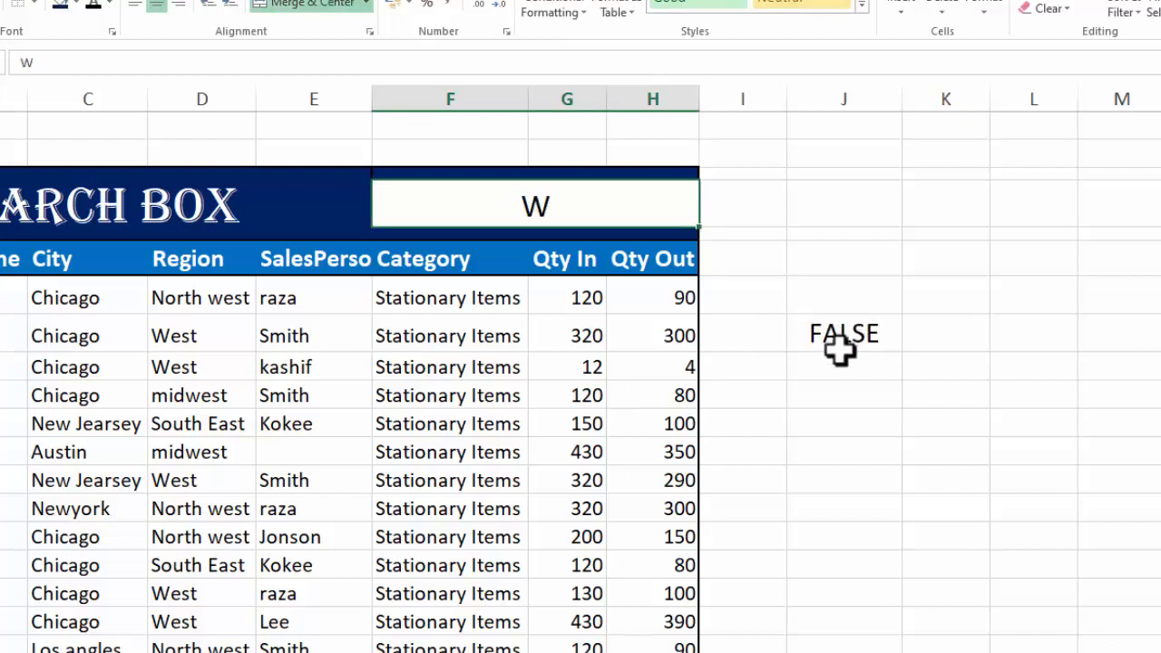
Step: Enter the formula =AND($F$4<>"") in cell J7, with an absolute reference to the search input cell
left_click(834, 299)
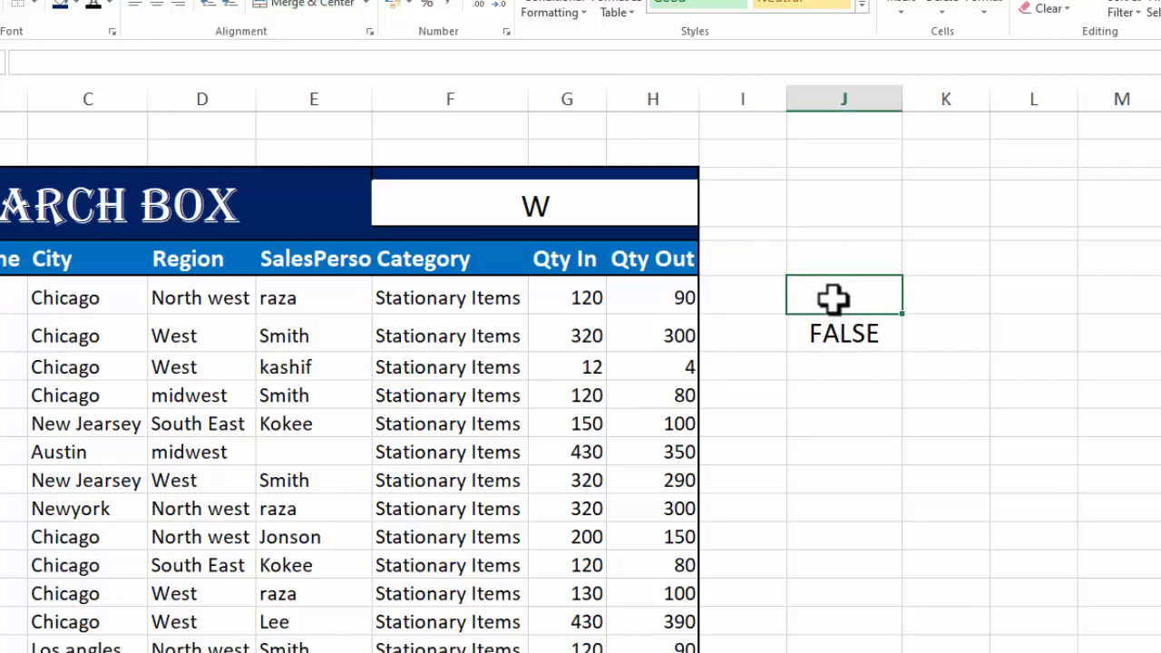
type("=")
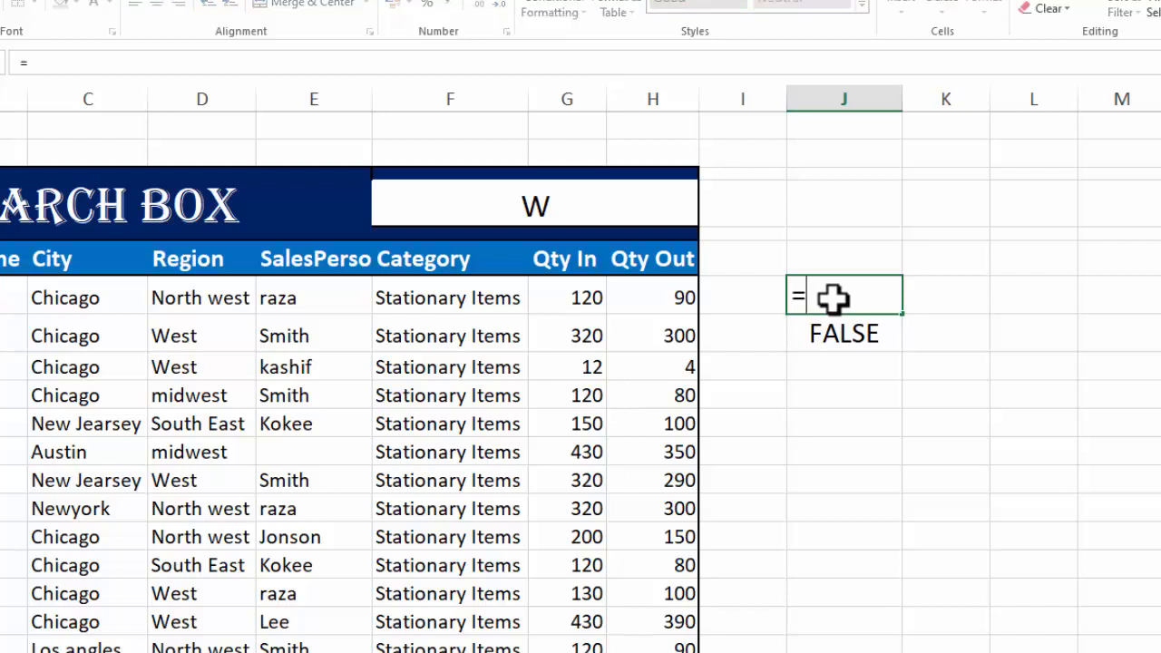
type("AND")
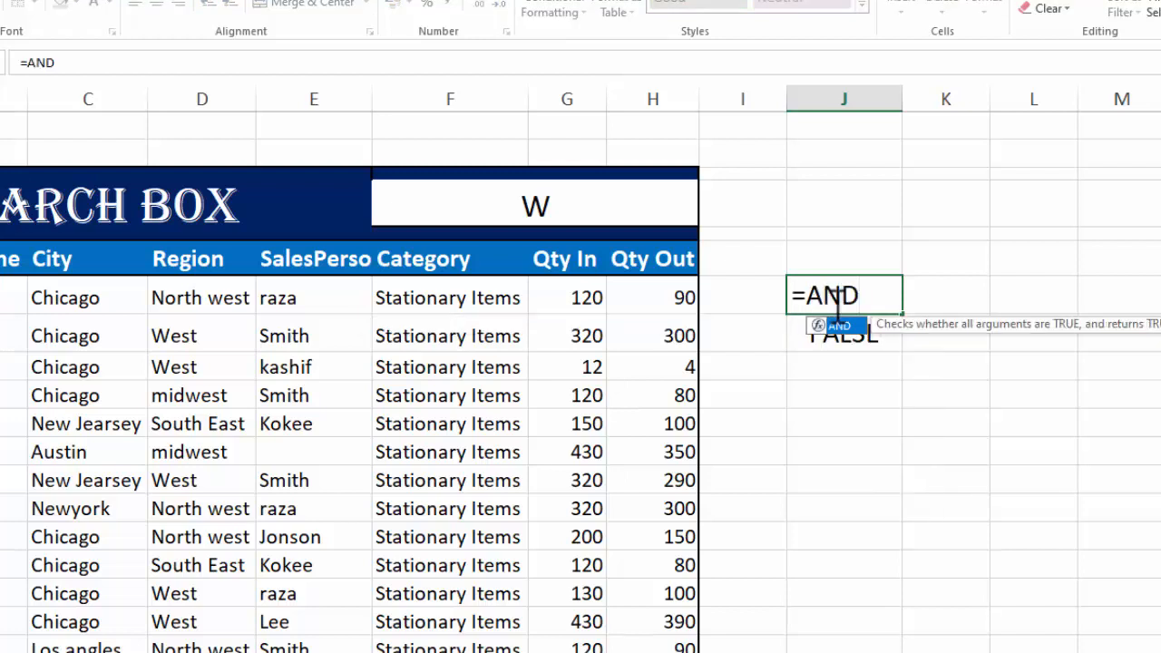
double_click(840, 327)
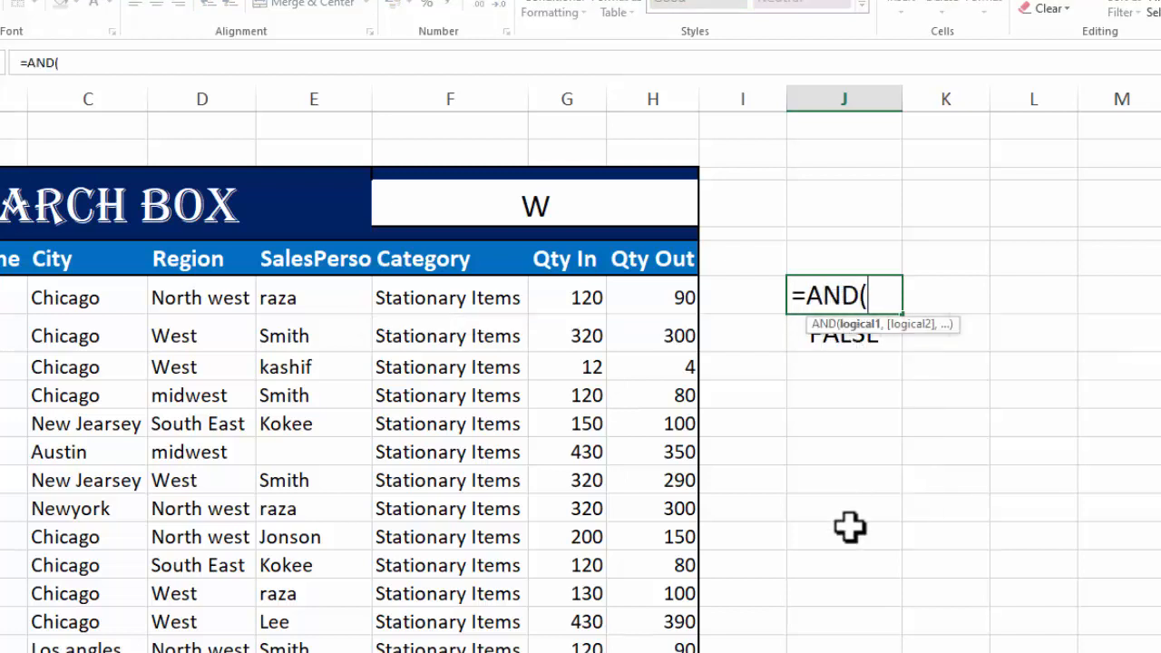
left_click(613, 205)
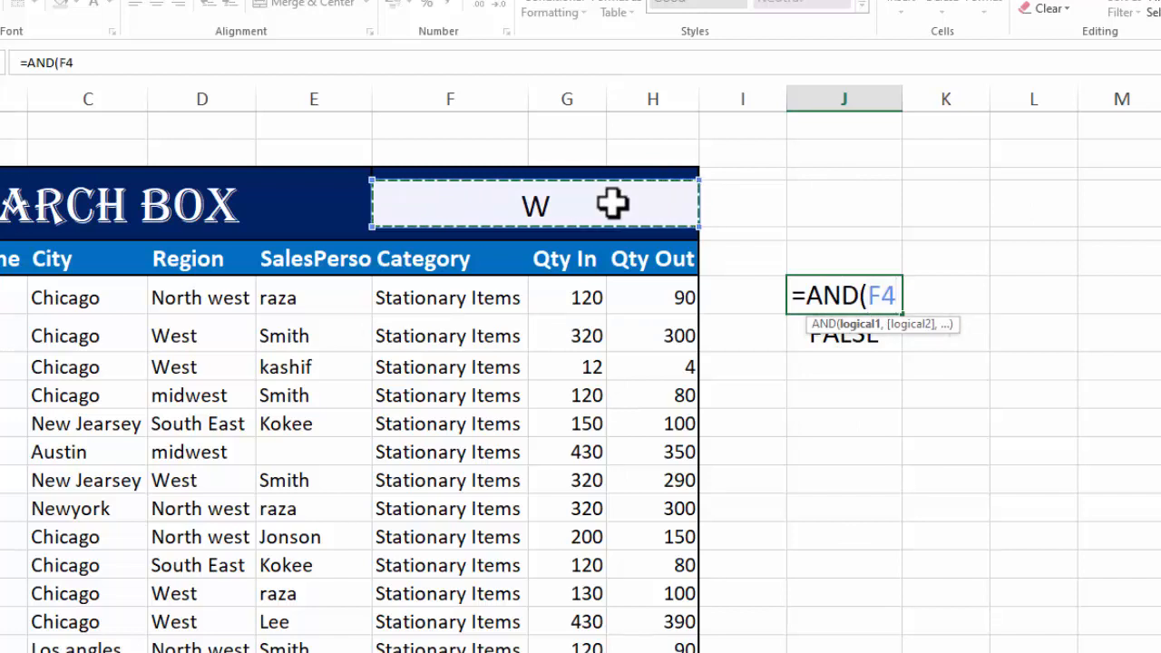
type("<>\"")
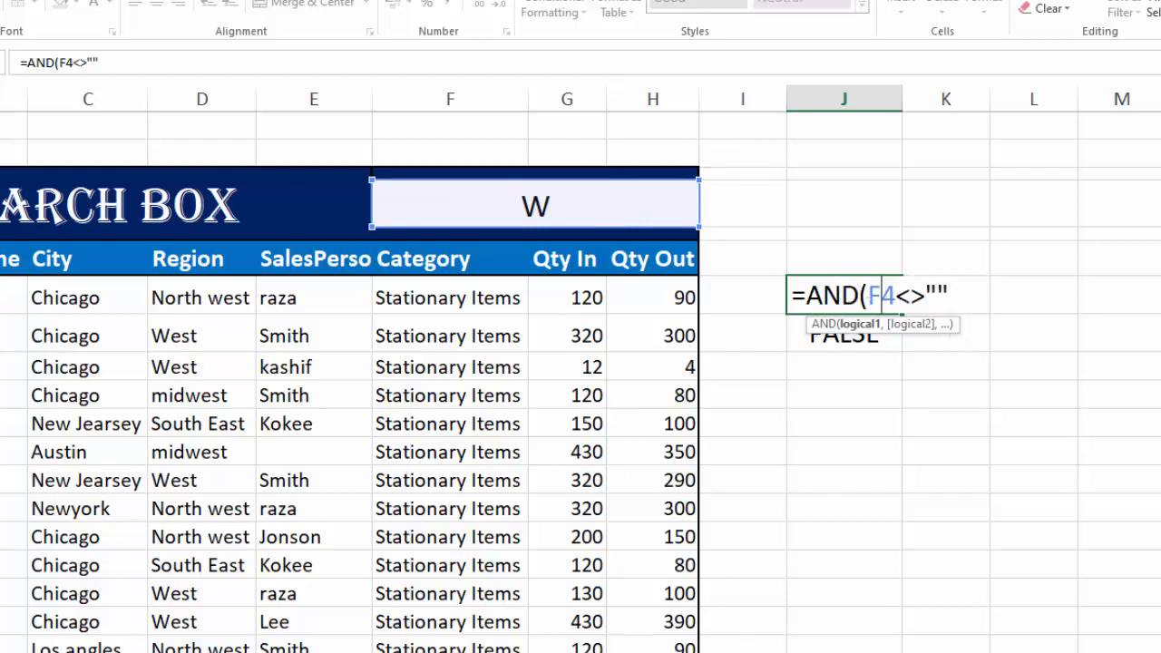
key("F4")
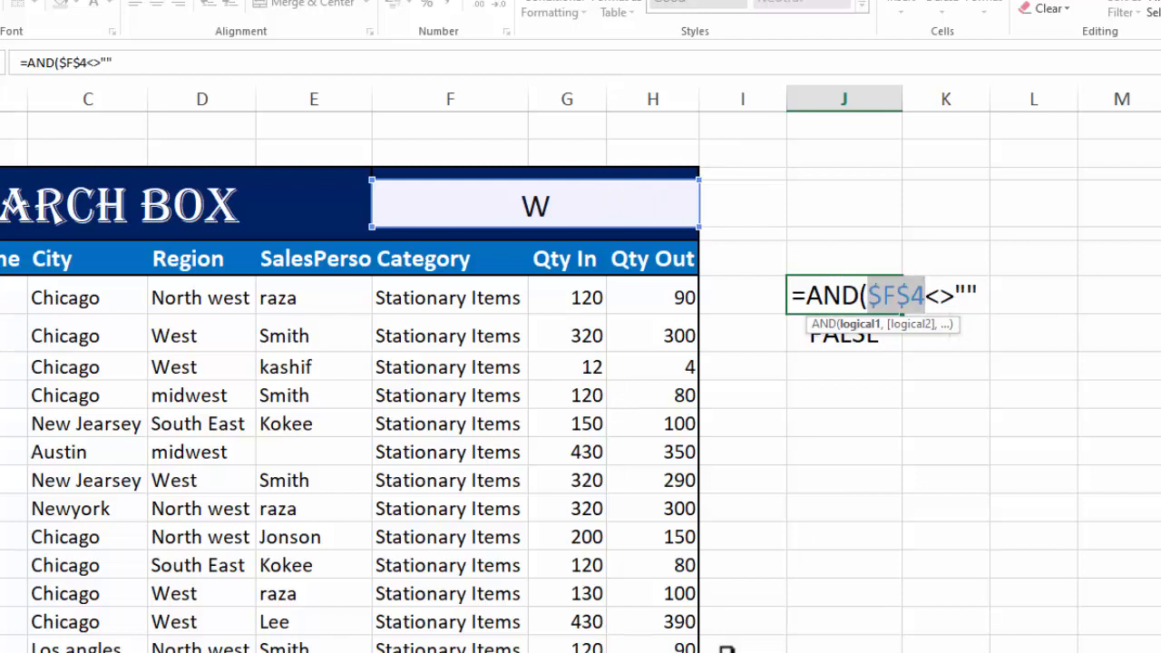
left_click(984, 290)
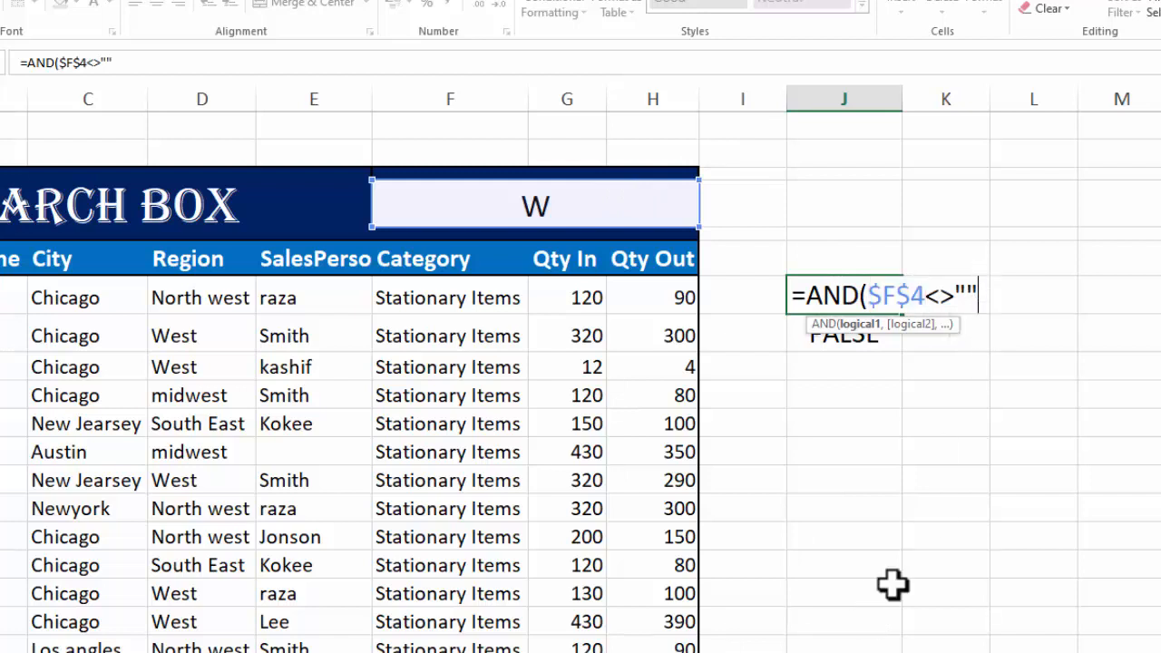
type(")")
key("Return")
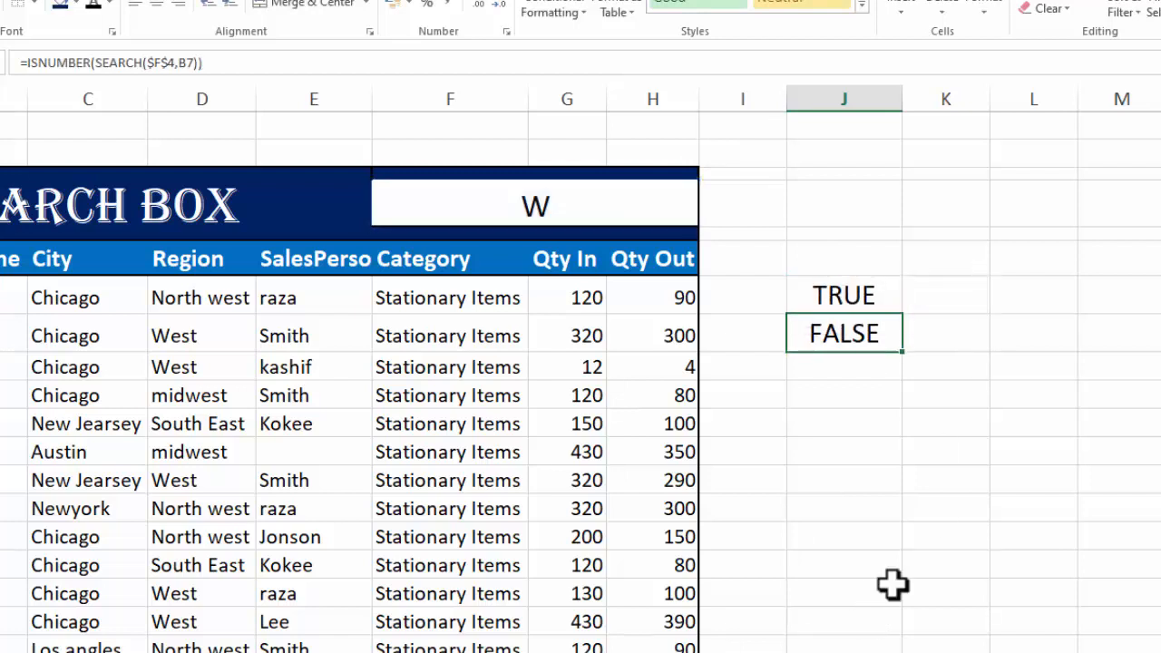
Step: Test the AND and ISNUMBER formulas together by entering L, G, S and W in turn in the search input cell
left_click(857, 293)
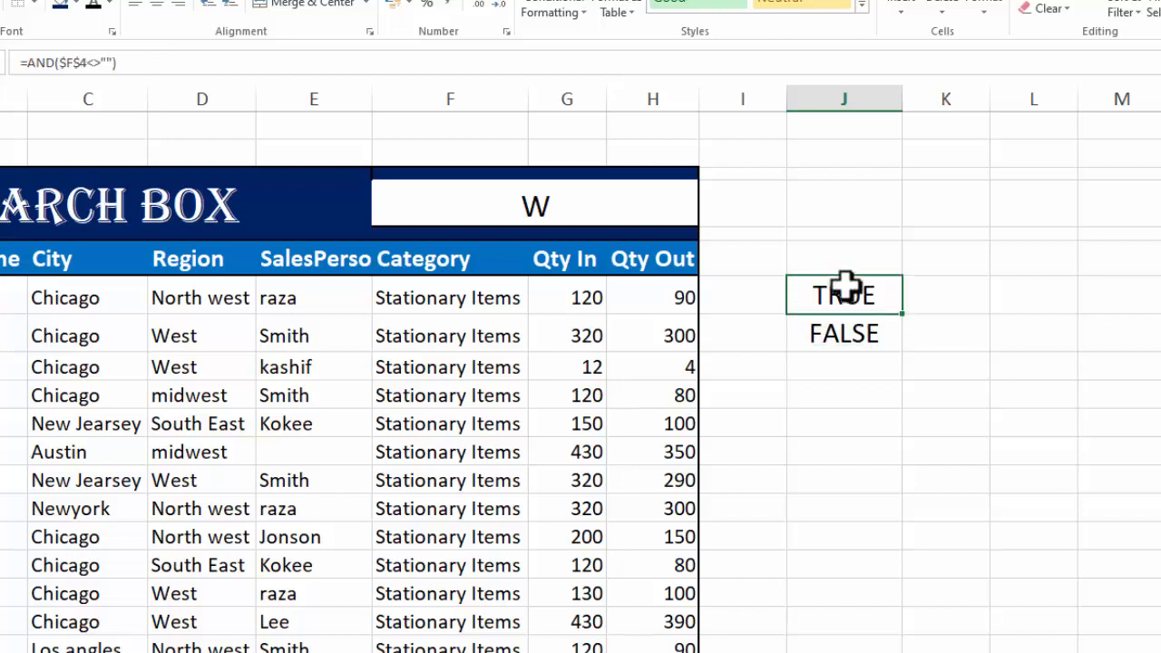
double_click(536, 210)
key("BackSpace")
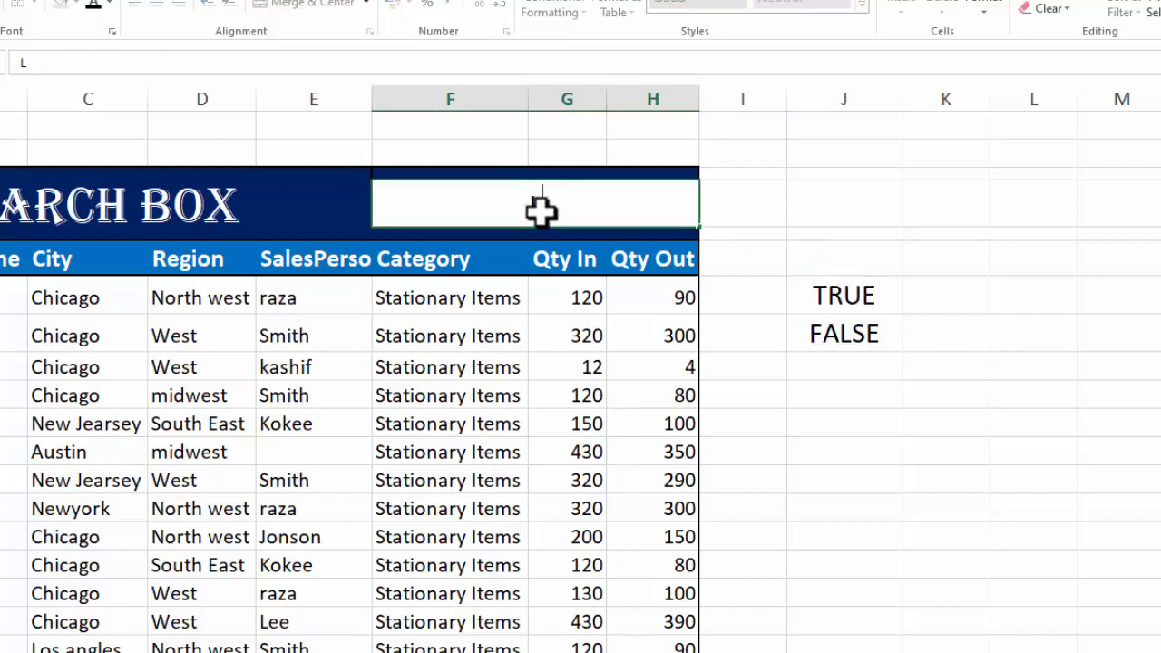
key("Return")
left_click(544, 209)
type("L")
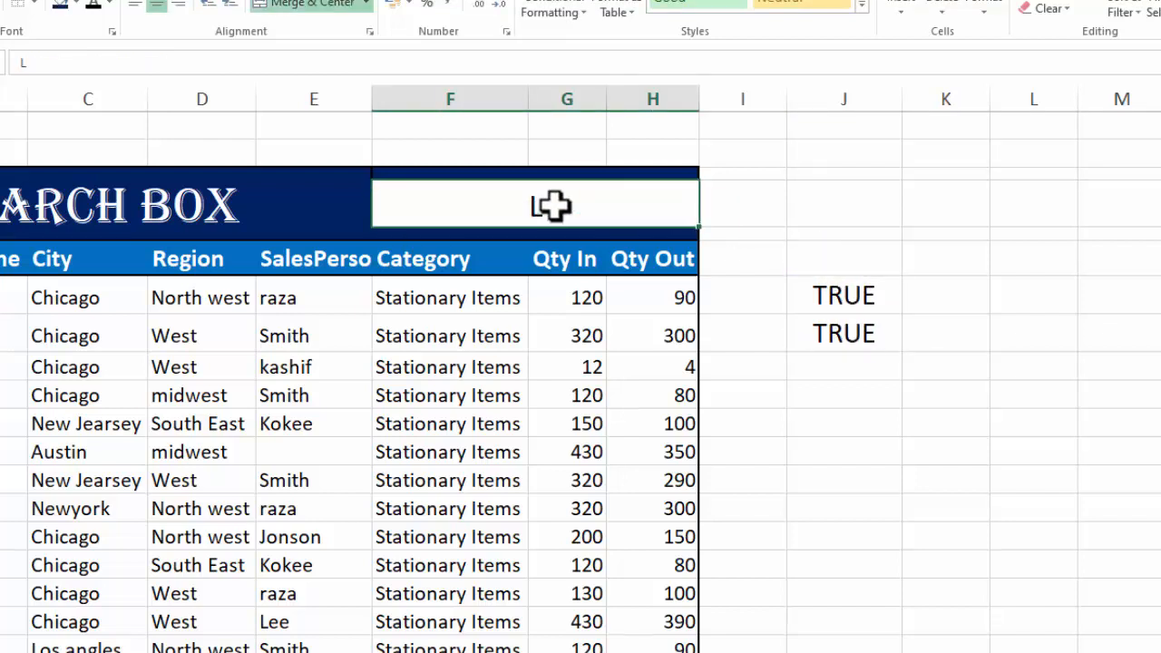
key("BackSpace")
type("G")
key("Return")
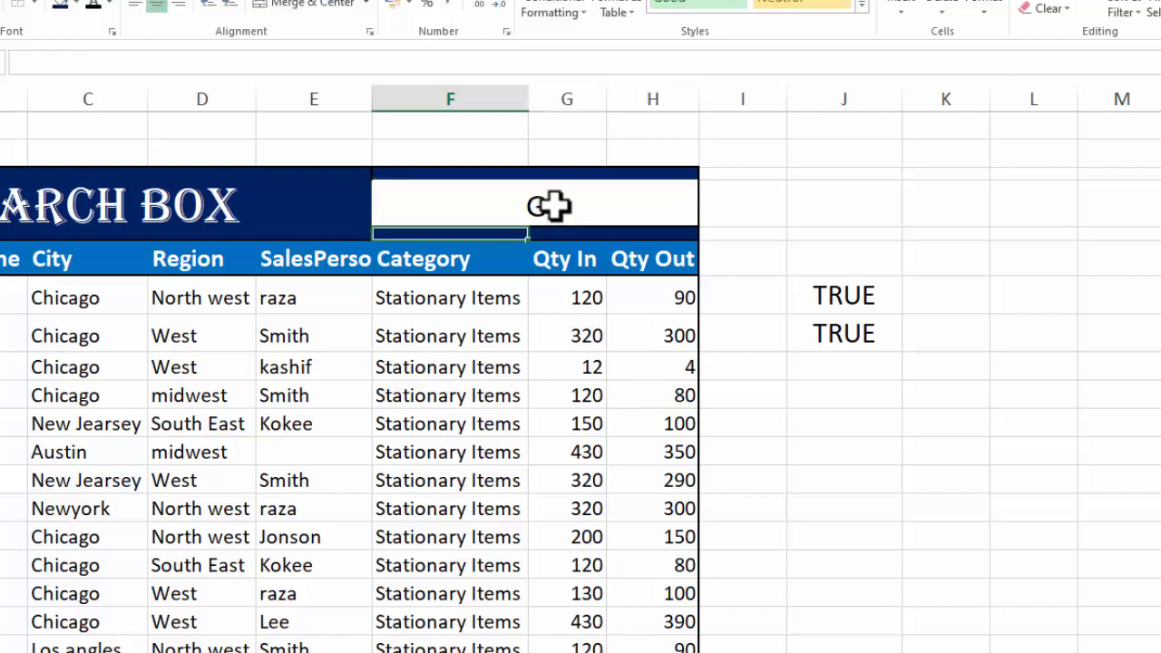
left_click(560, 206)
type("S")
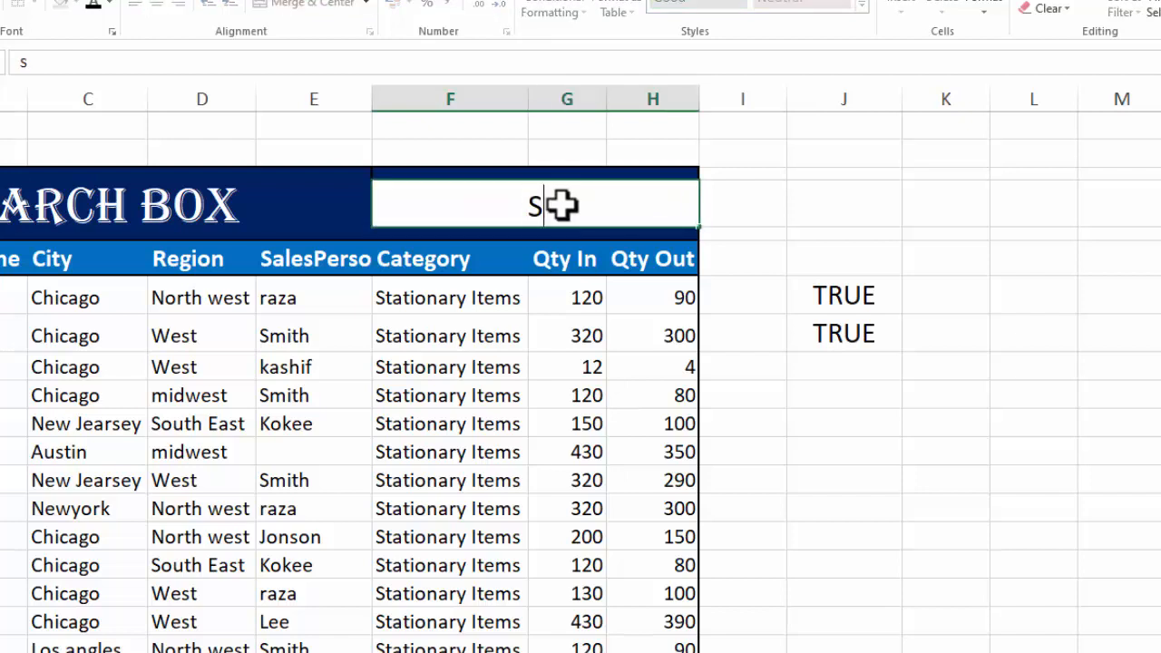
key("Return")
left_click(559, 206)
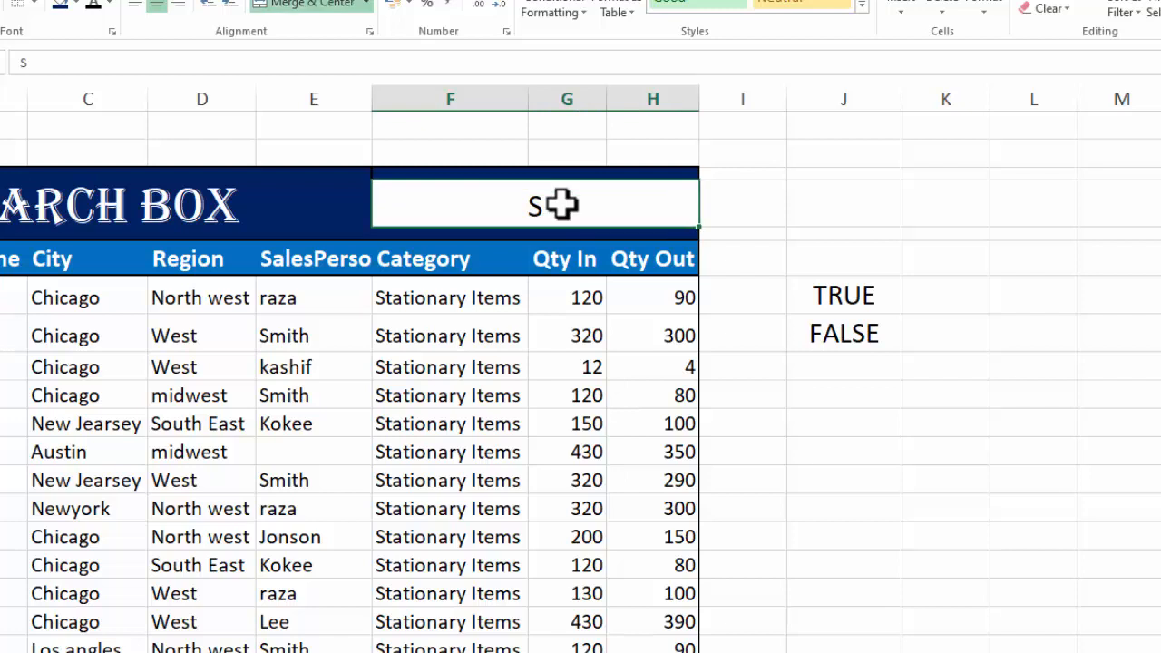
type("W")
key("Return")
Step: Cut the complete =AND($F$4<>"") formula text out of cell J7 and select the ISNUMBER formula cell J8
left_click(843, 296)
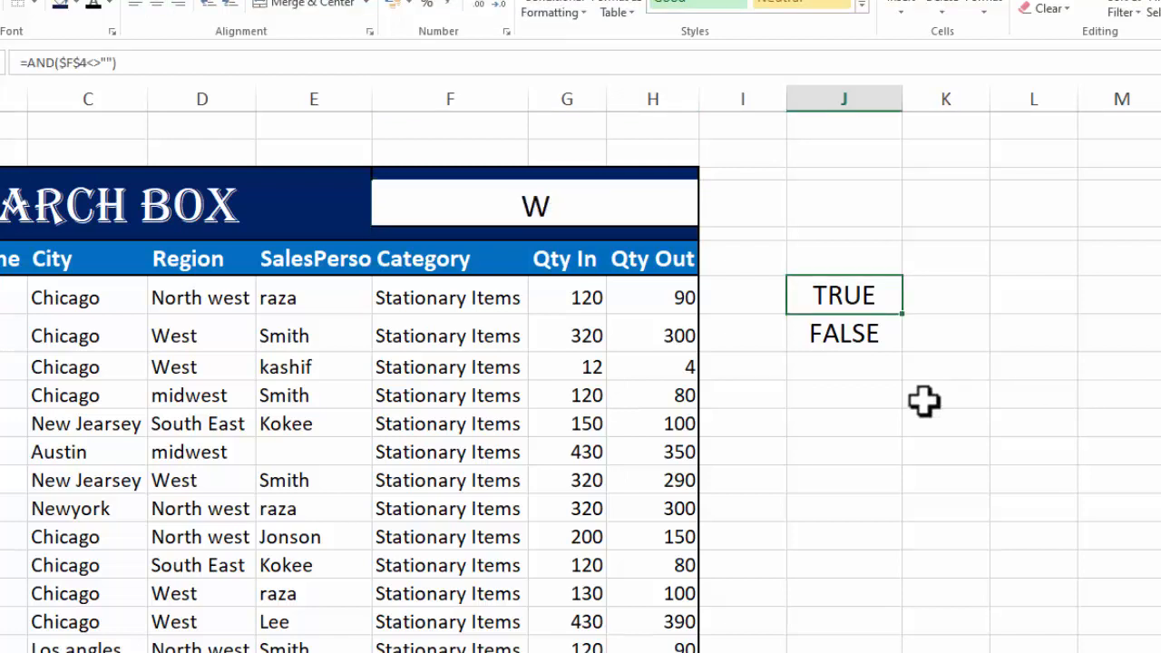
double_click(831, 298)
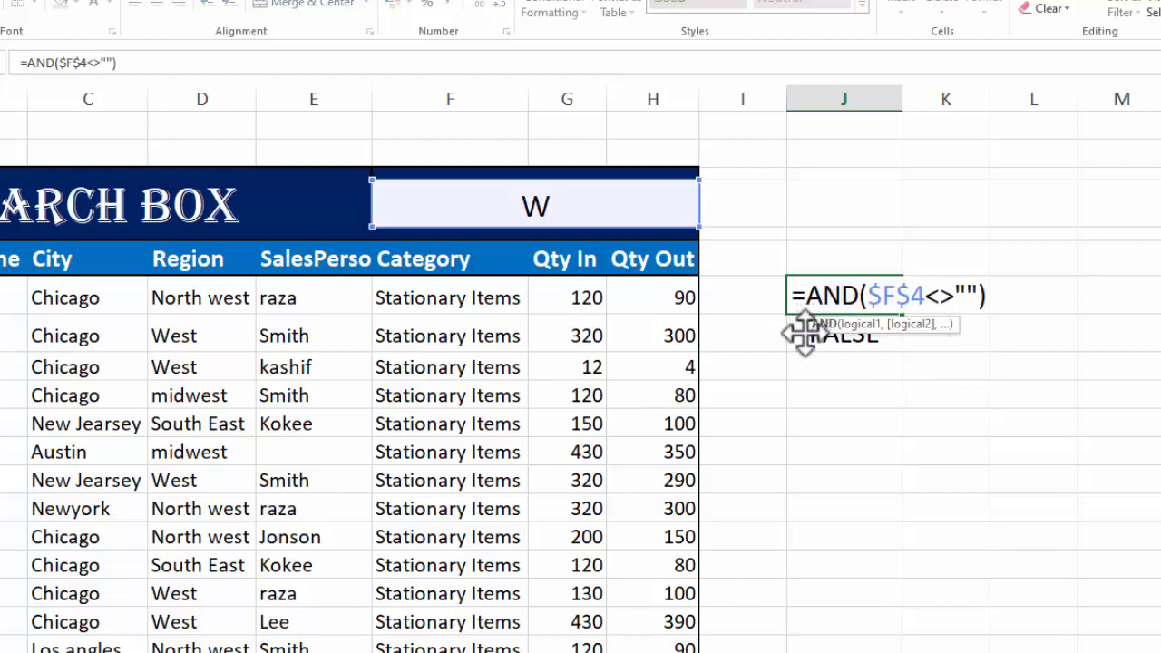
key("Escape")
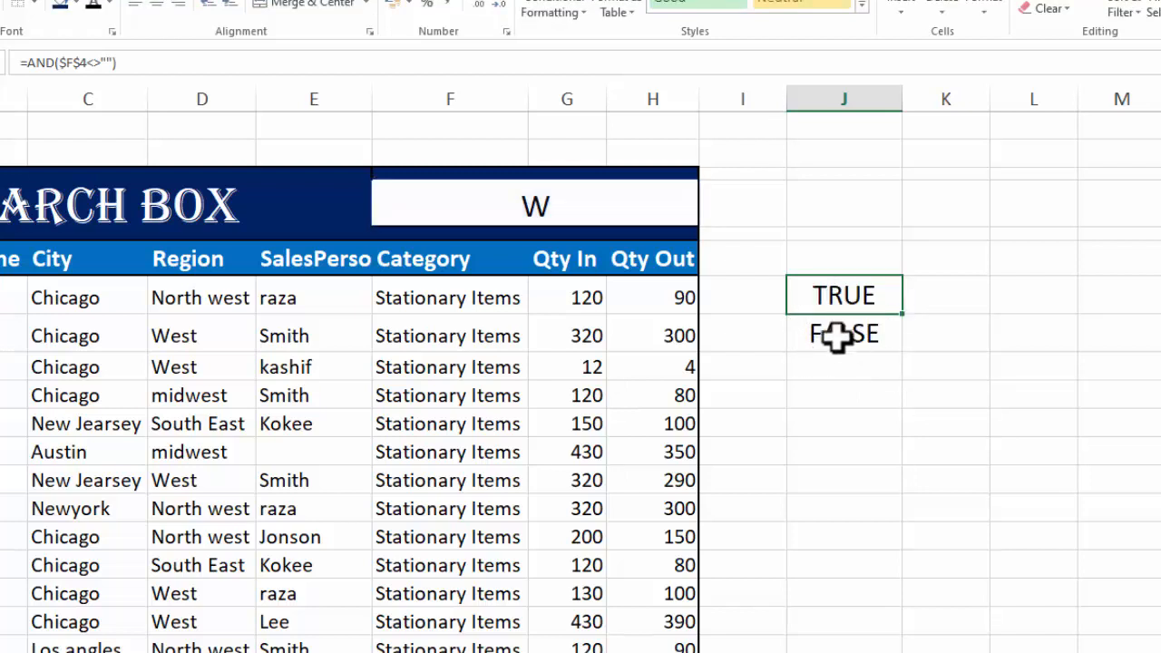
double_click(844, 298)
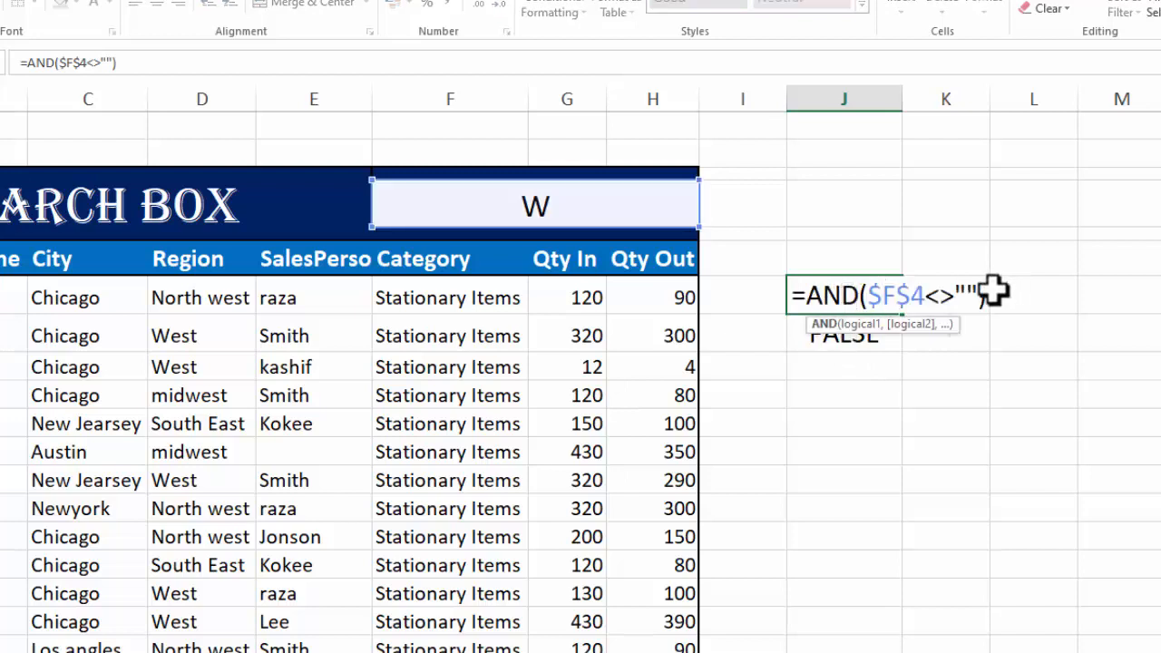
left_click_drag(987, 295, 794, 297)
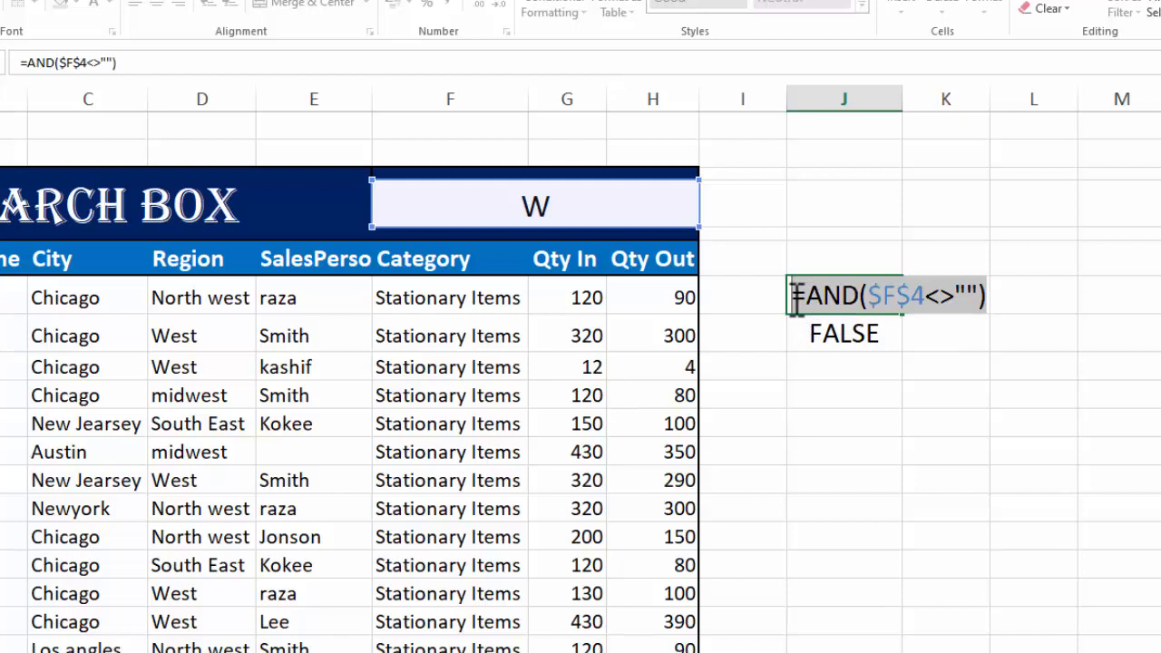
key("ctrl+x")
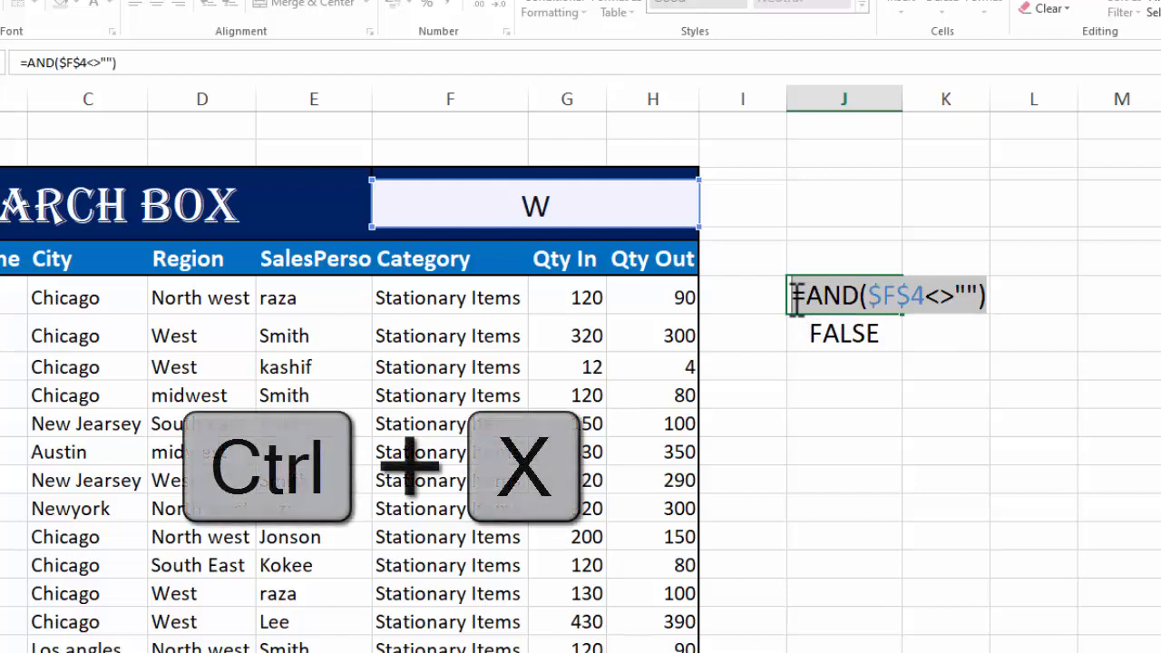
key("ctrl+x")
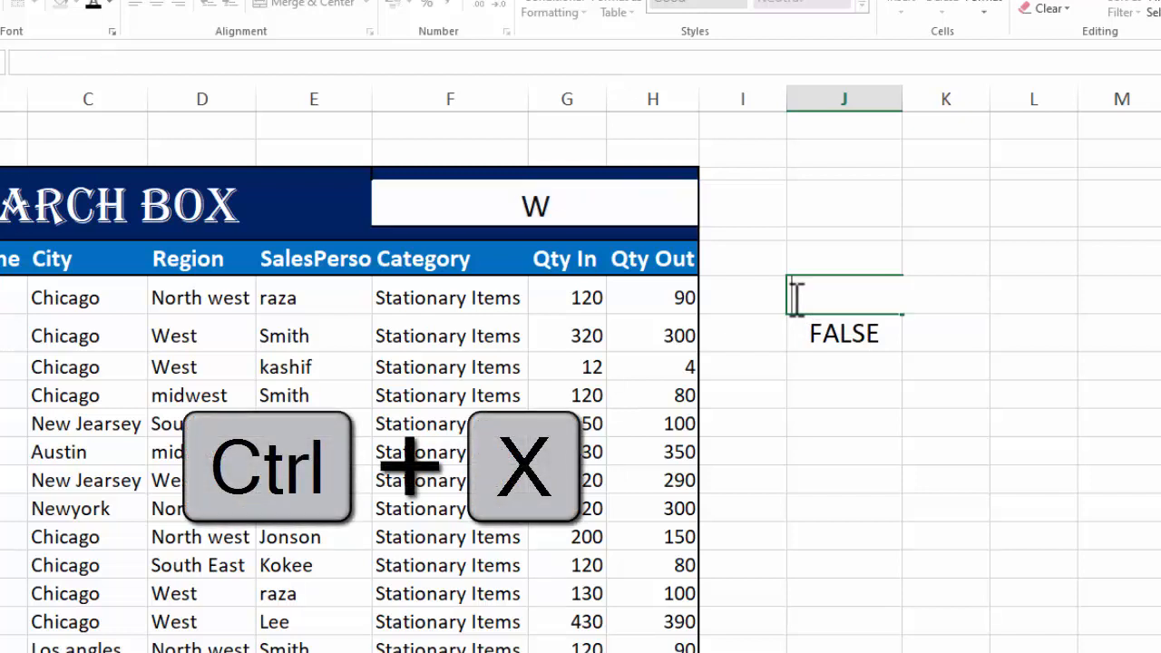
key("Tab")
left_click(803, 331)
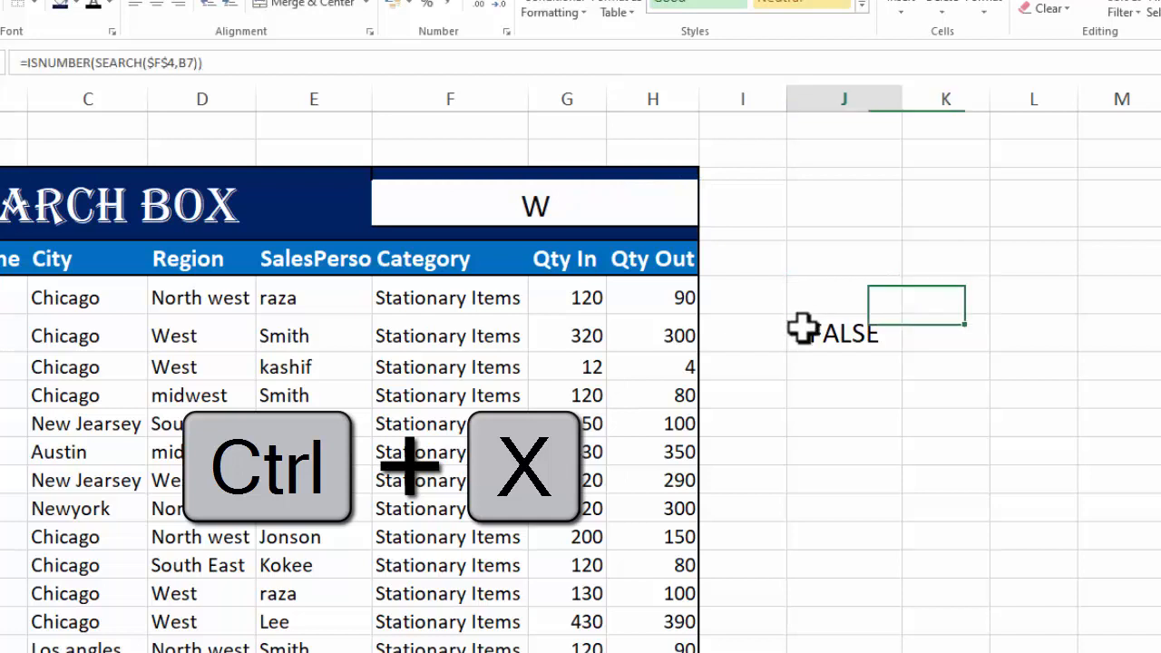
Step: Merge the cut AND text into the ISNUMBER formula in J8, making it =AND($F$4<>"",ISNUMBER(SEARCH($F$4,B7)))
double_click(807, 330)
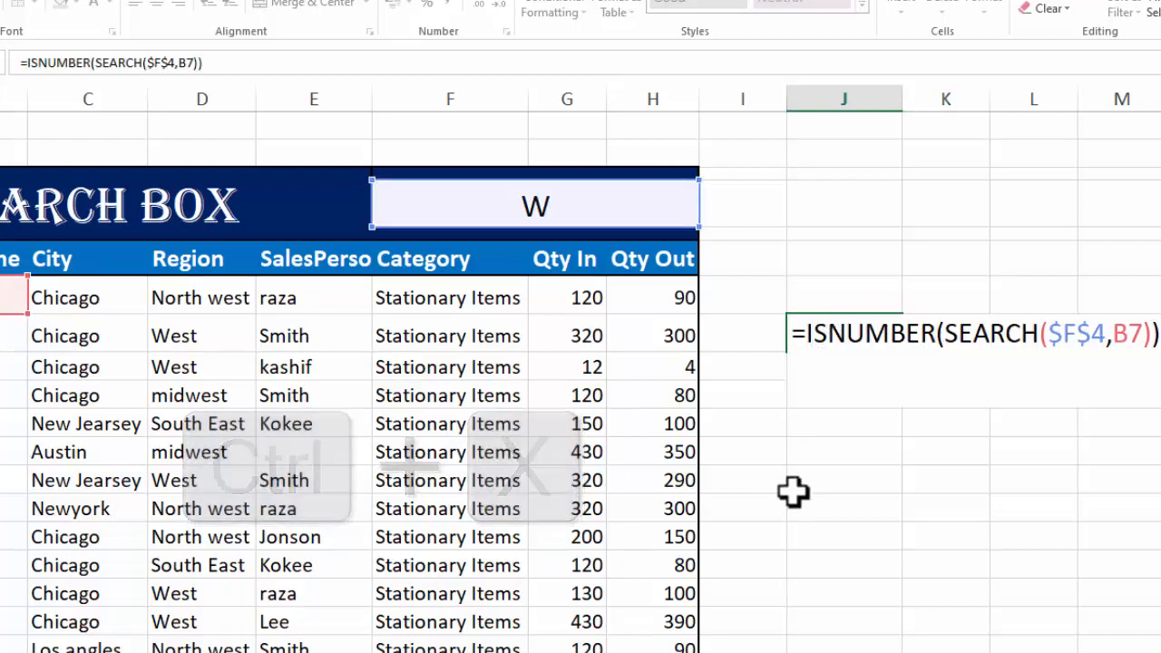
key("ctrl+v")
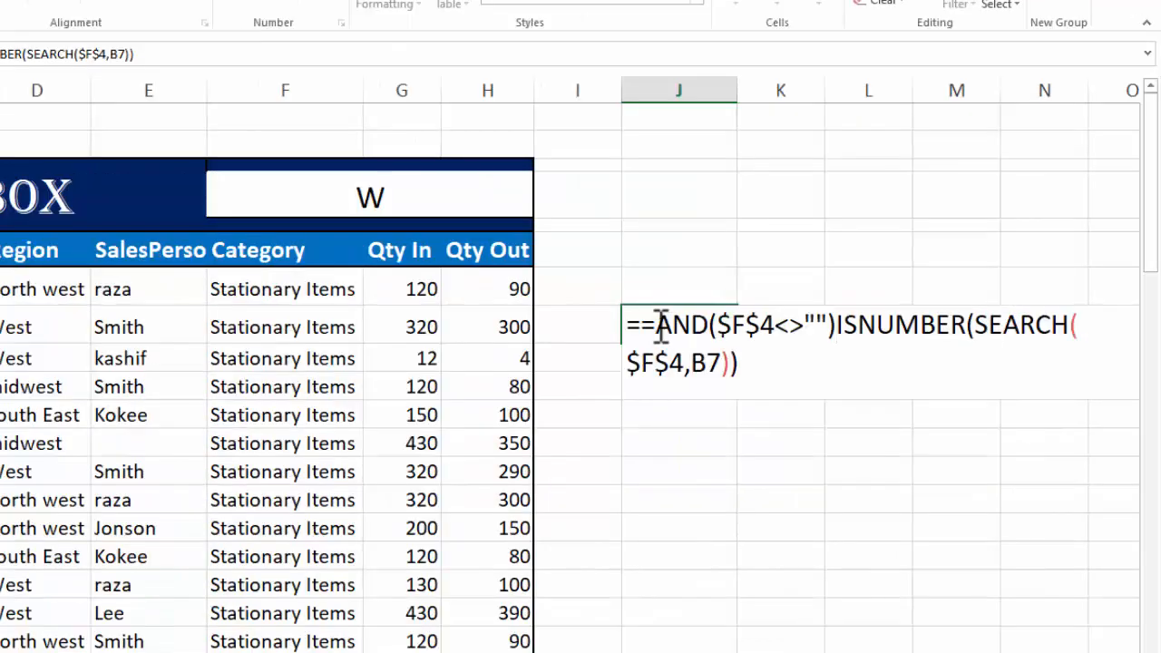
key("BackSpace")
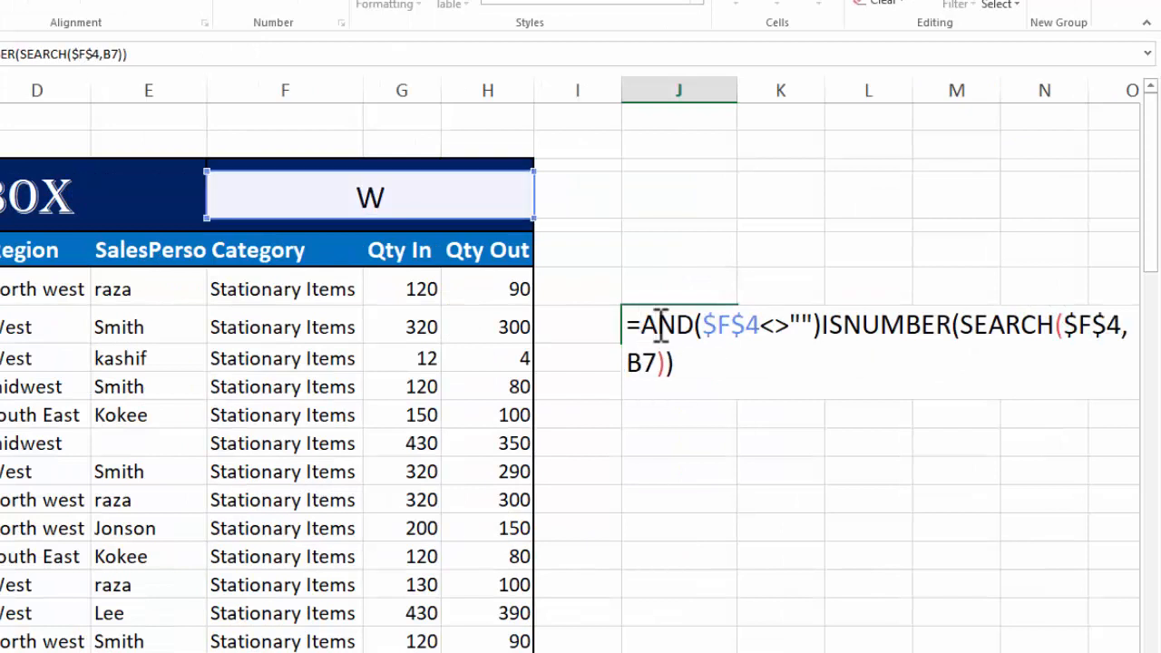
left_click(824, 324)
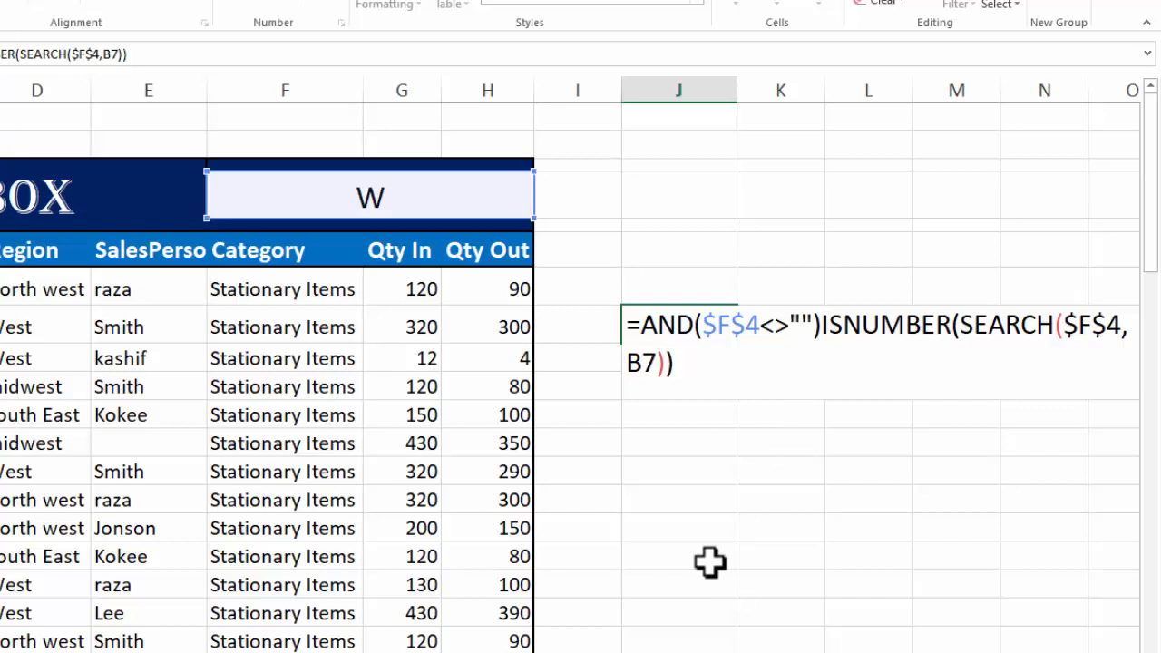
key("BackSpace")
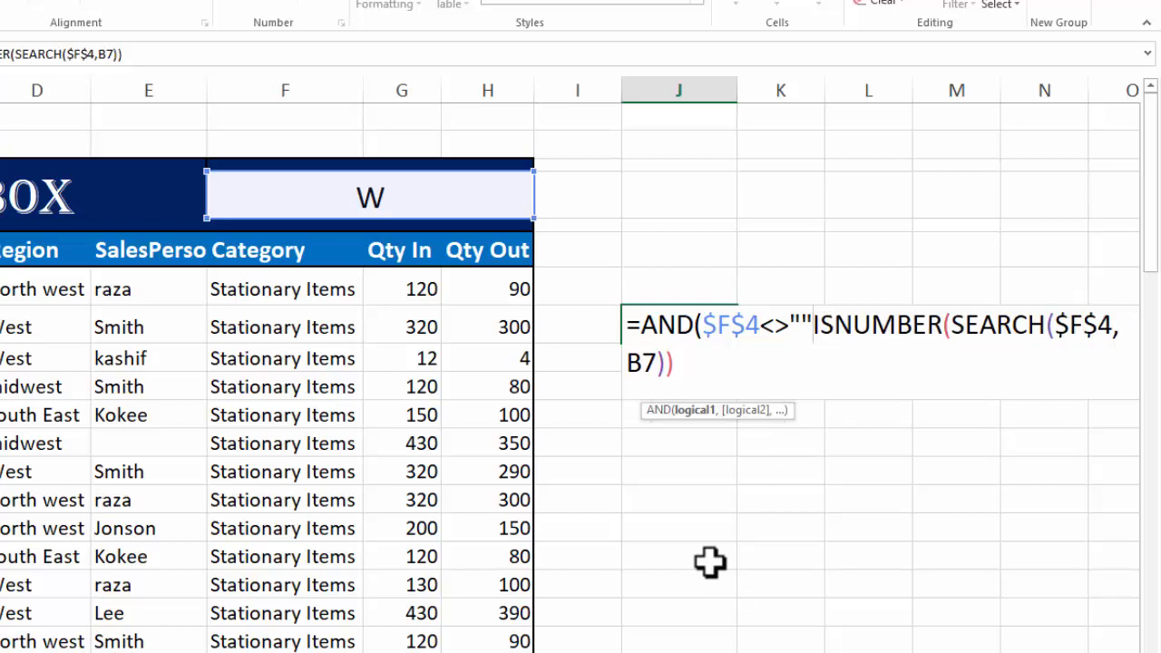
type(",B7")
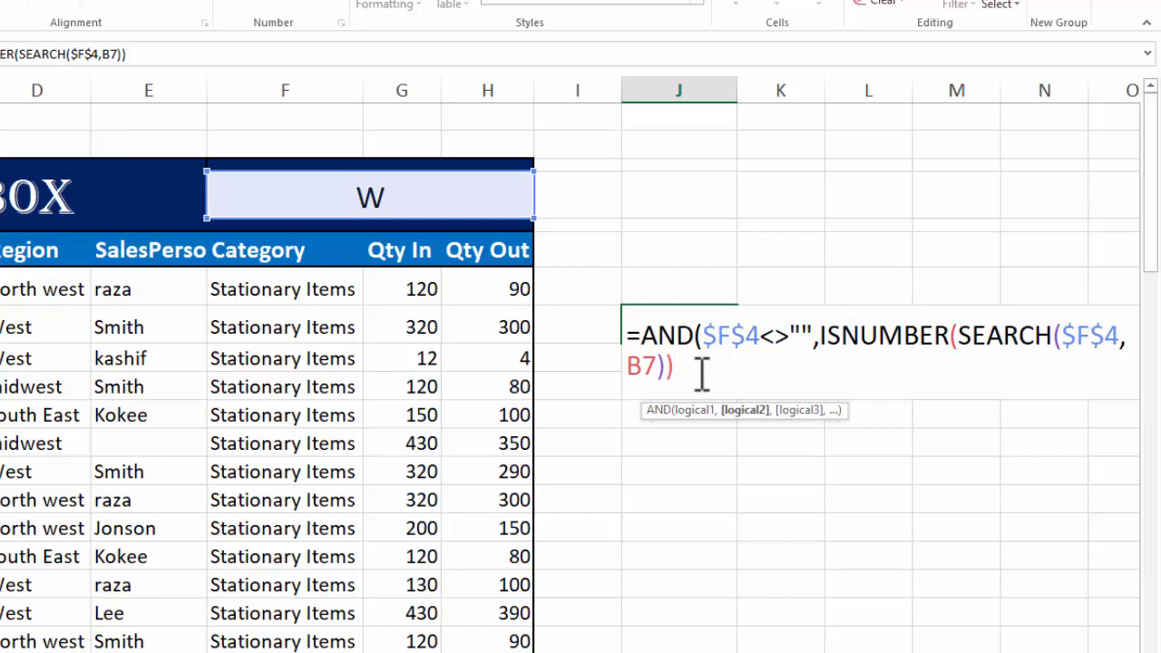
type(")")
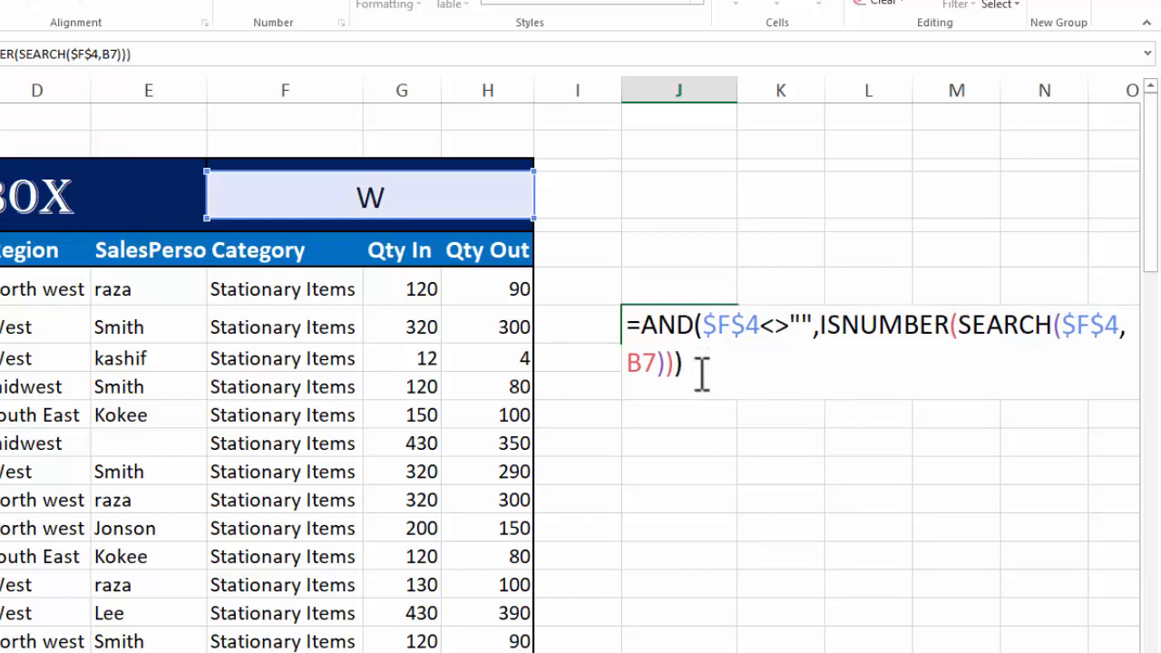
key("Return")
left_click(669, 324)
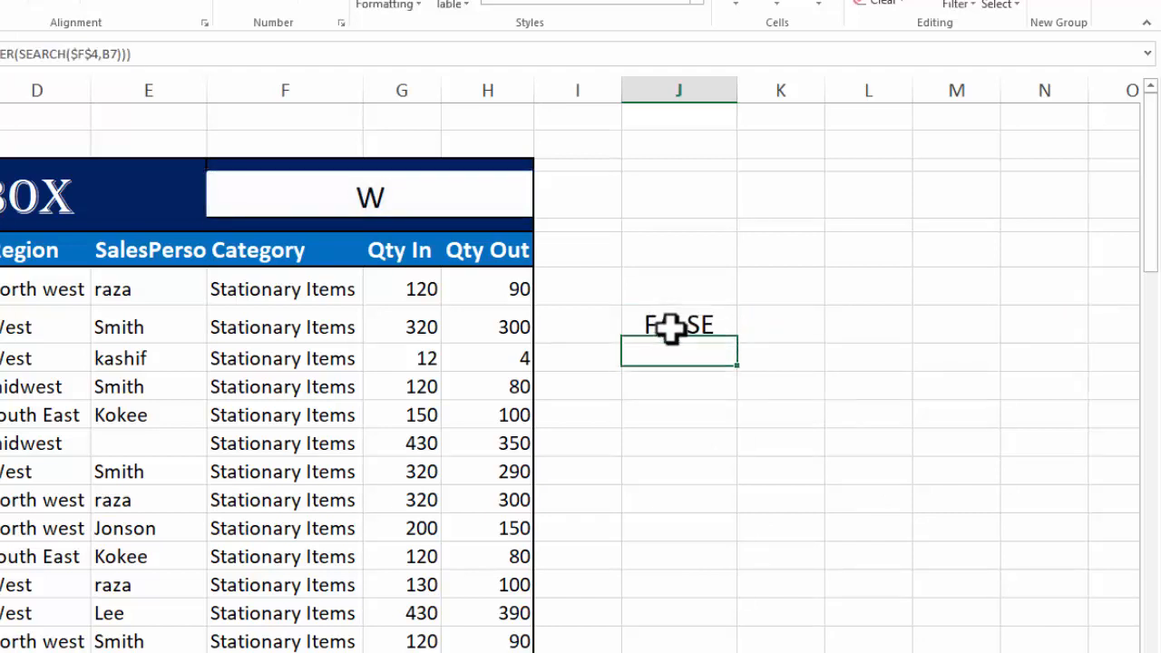
Step: Test the combined formula by entering S, D, G, H, A and J in turn in the search input cell
left_click(407, 194)
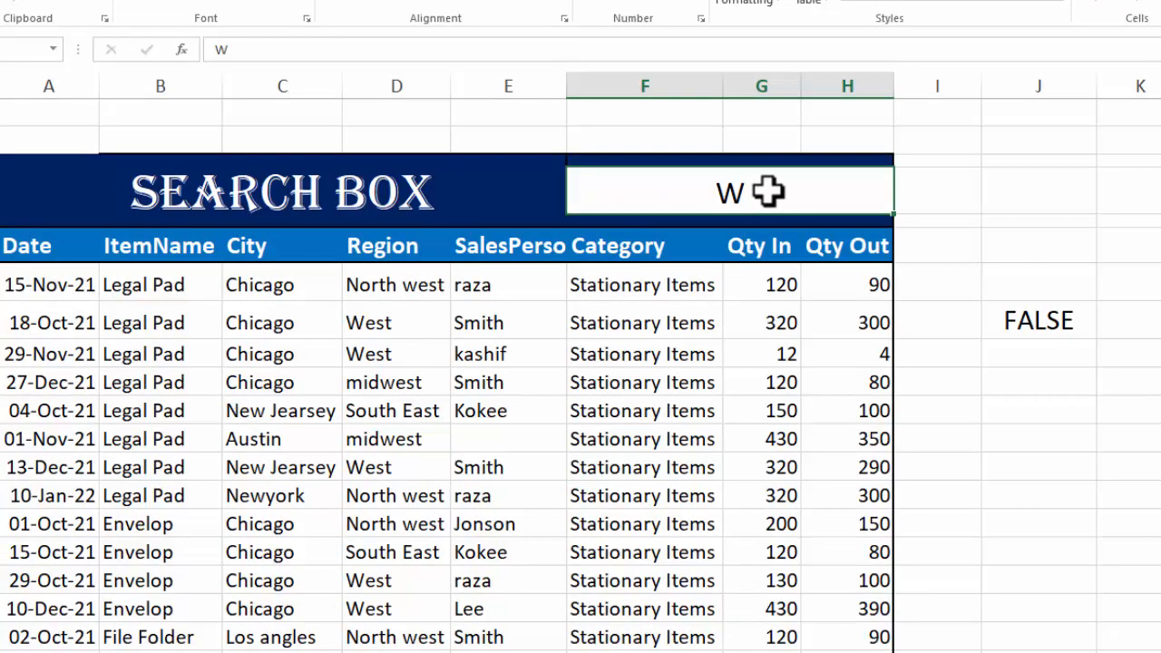
key("Return")
key("Up")
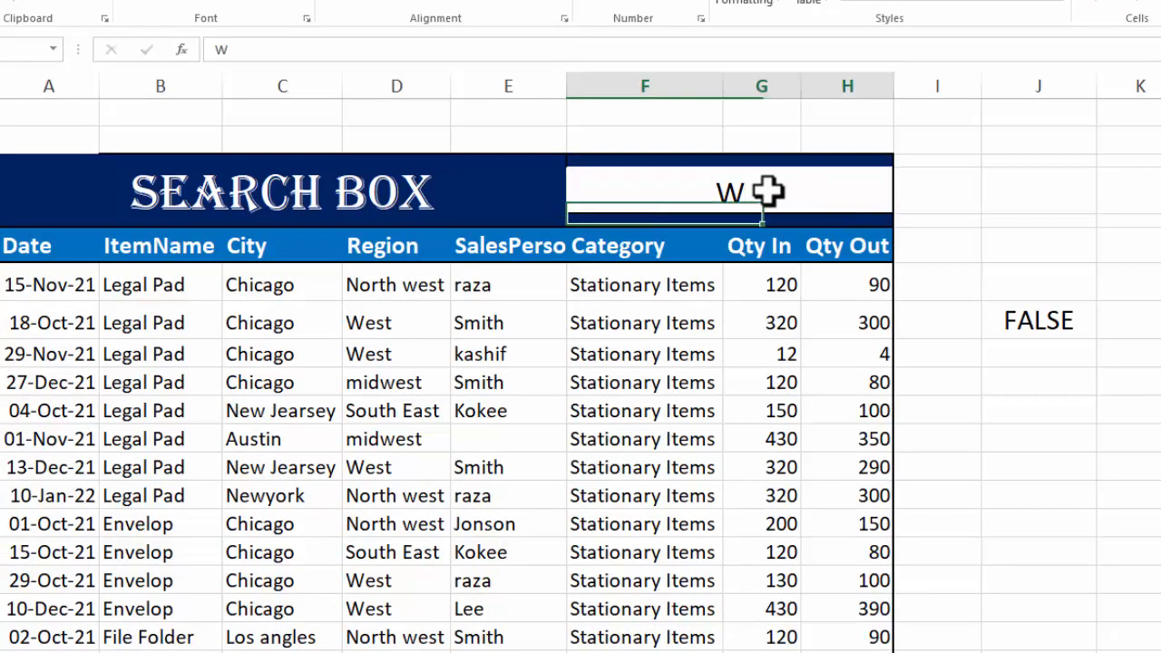
type("S")
key("Return")
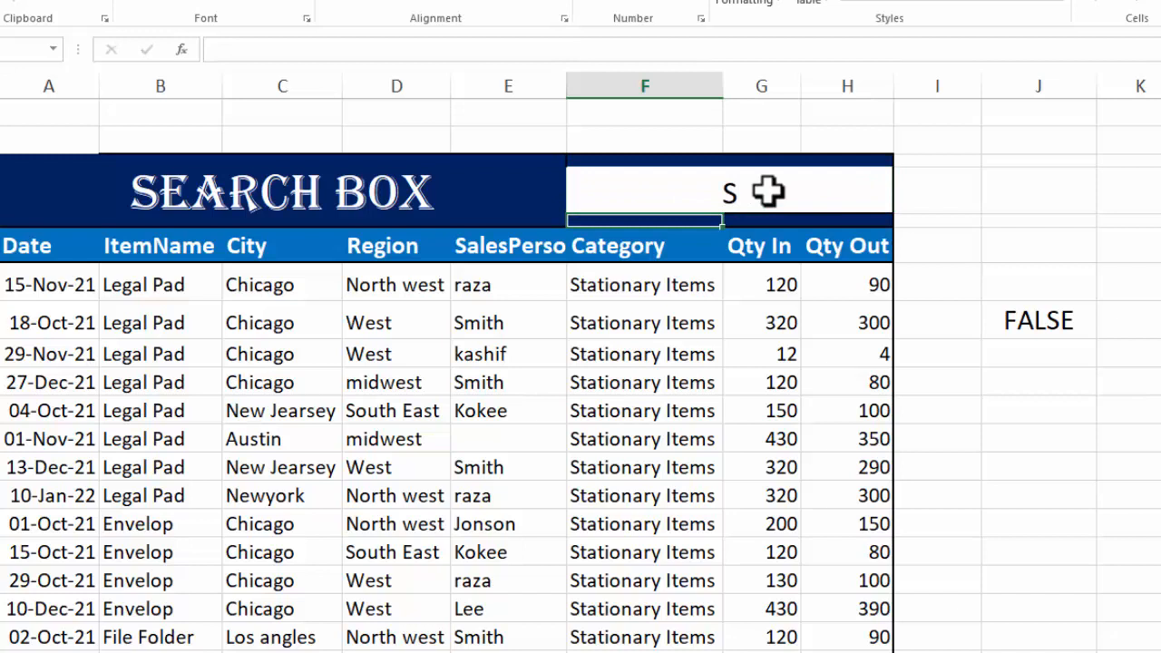
key("Up")
type("D")
key("Return")
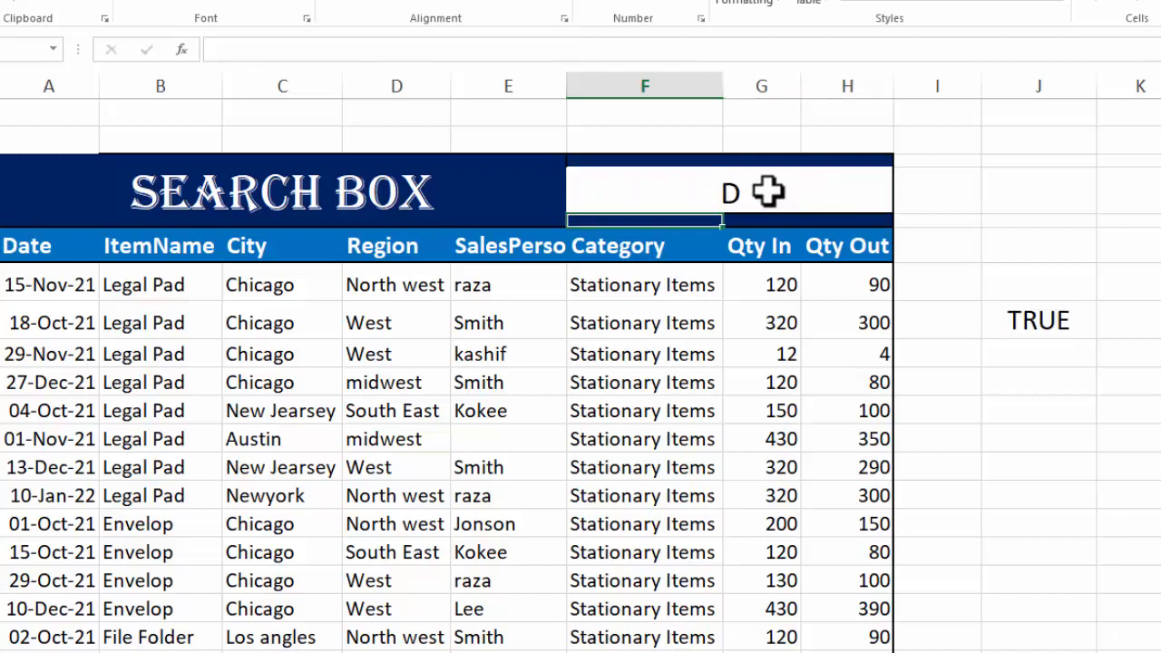
key("Up")
type("G")
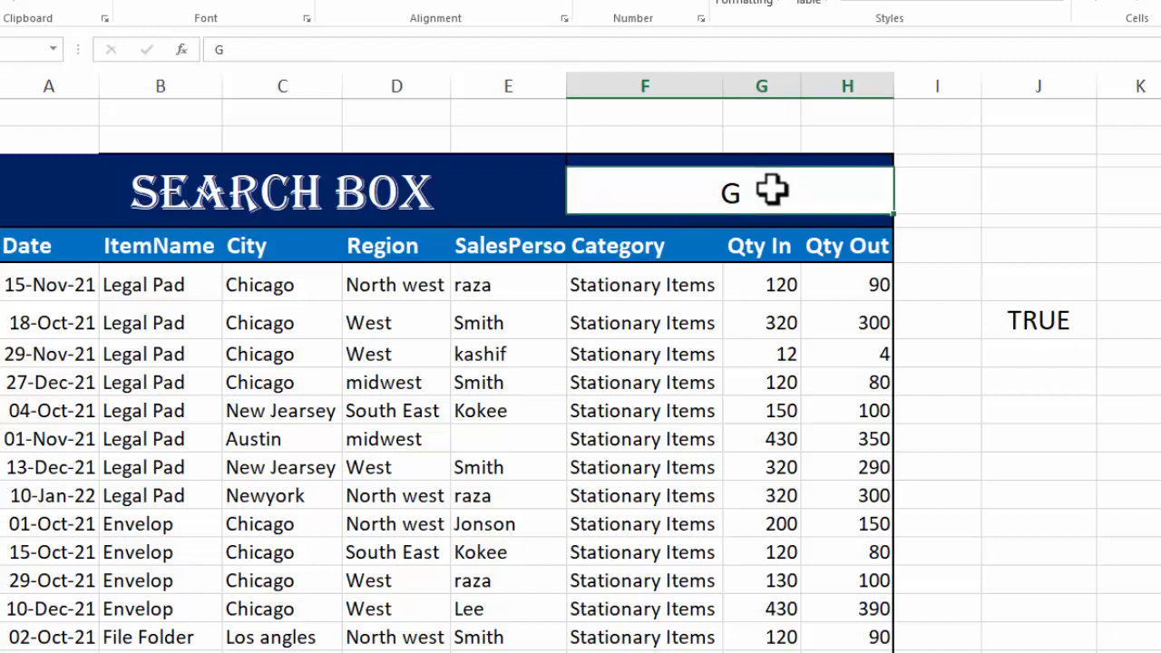
type("H")
key("Return")
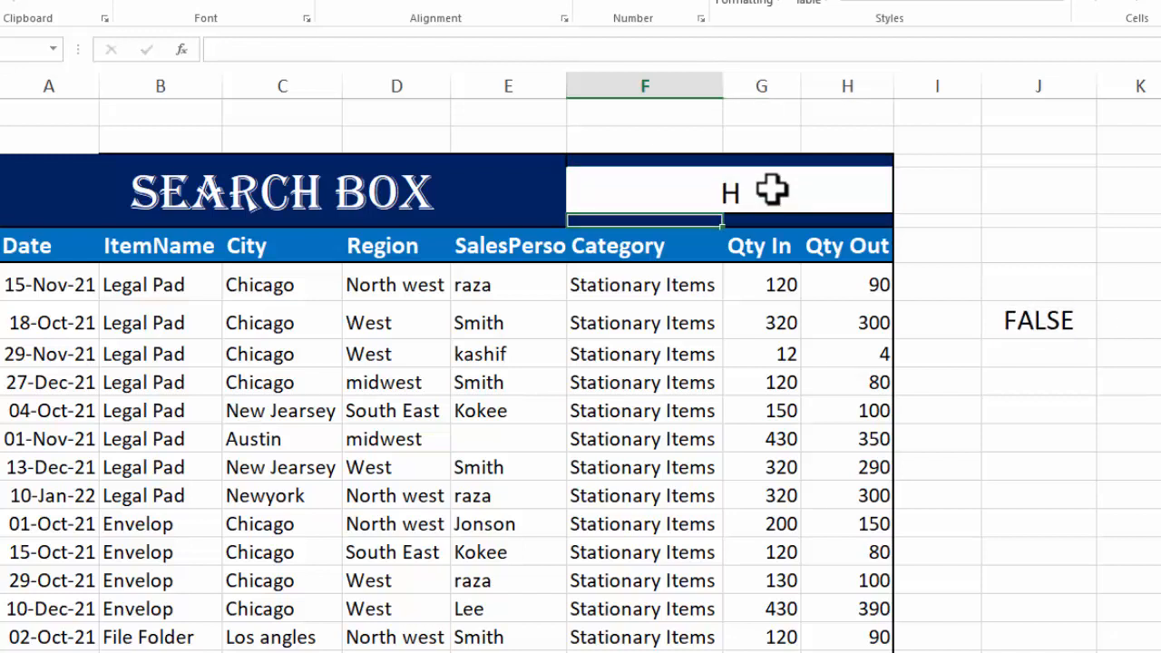
left_click(772, 190)
key("BackSpace")
type("A")
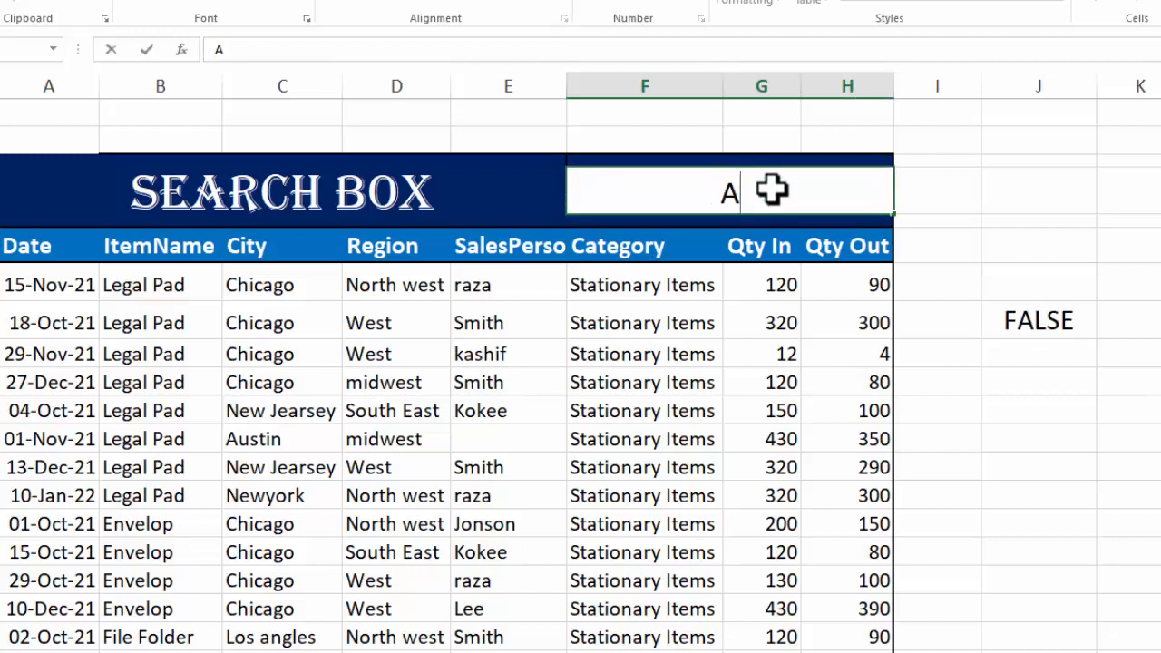
key("Return")
left_click(772, 191)
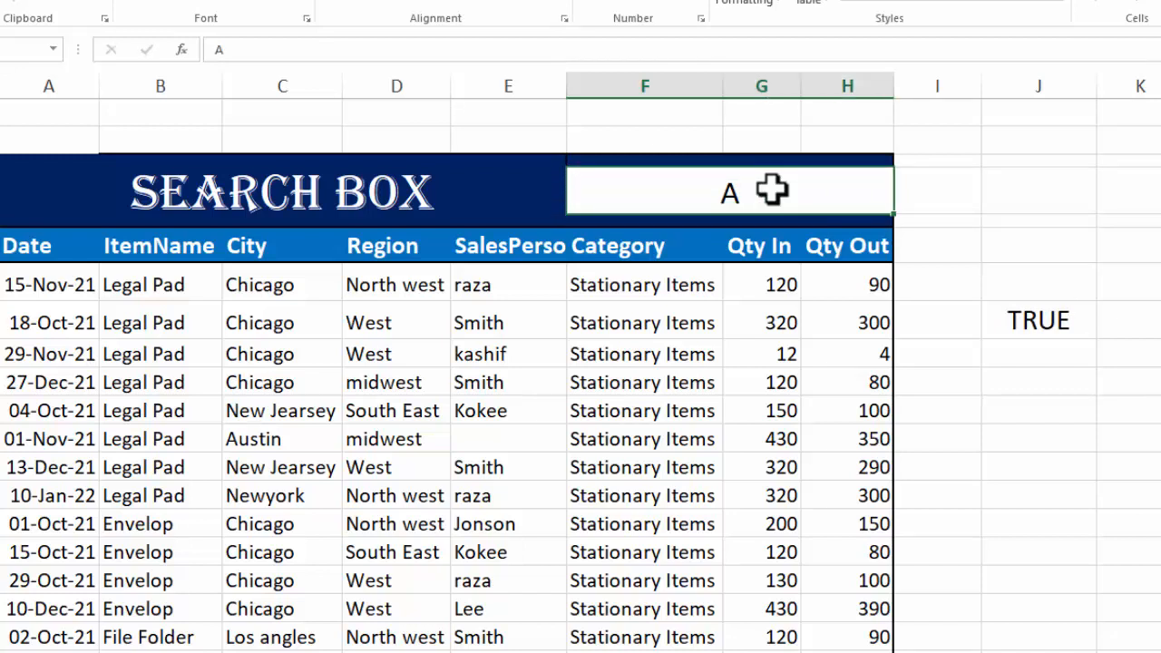
type("J")
key("Return")
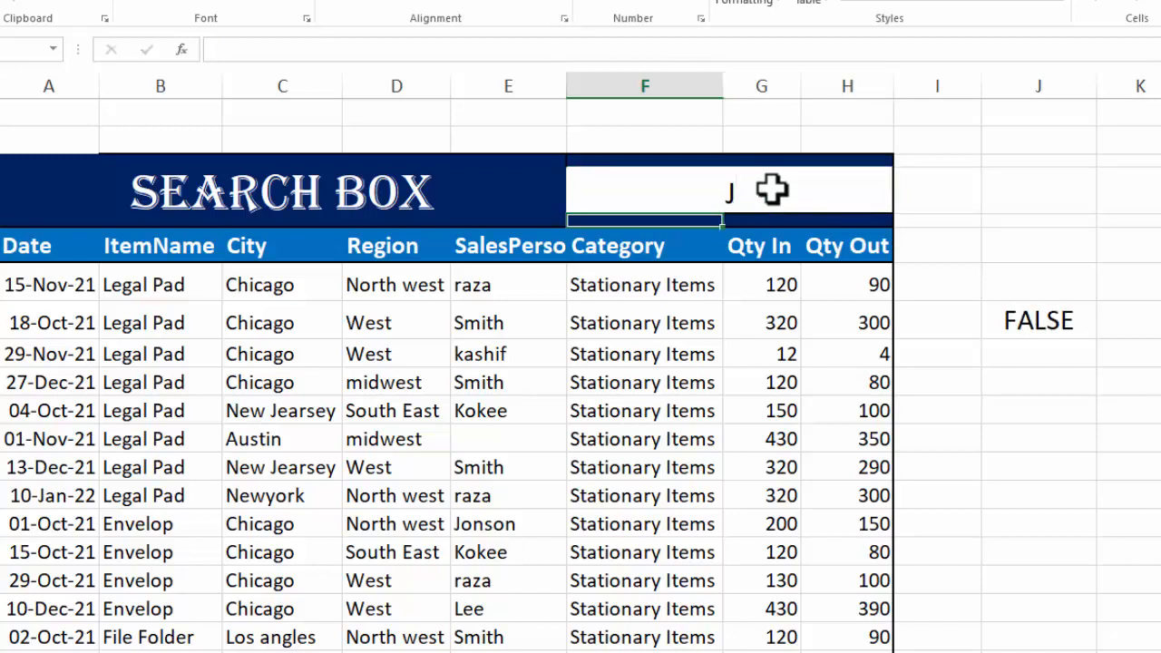
Step: Copy the complete combined formula text from cell J8 and leave the cell unedited
left_click(1020, 316)
double_click(1020, 317)
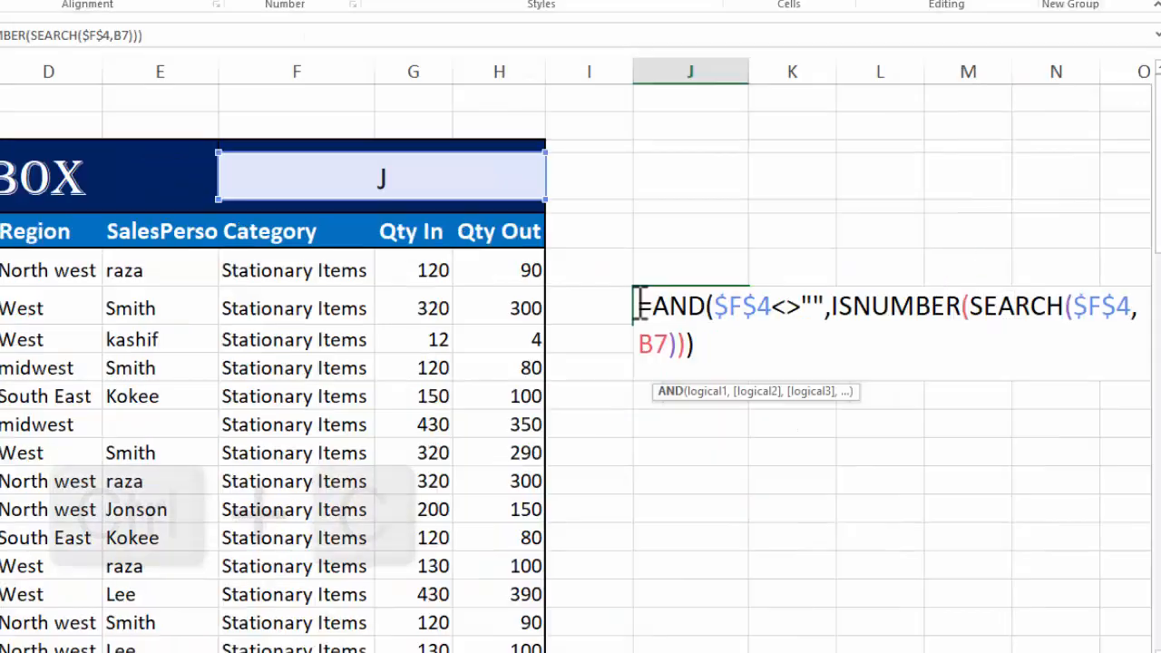
left_click_drag(988, 318, 1055, 361)
key("ctrl+c")
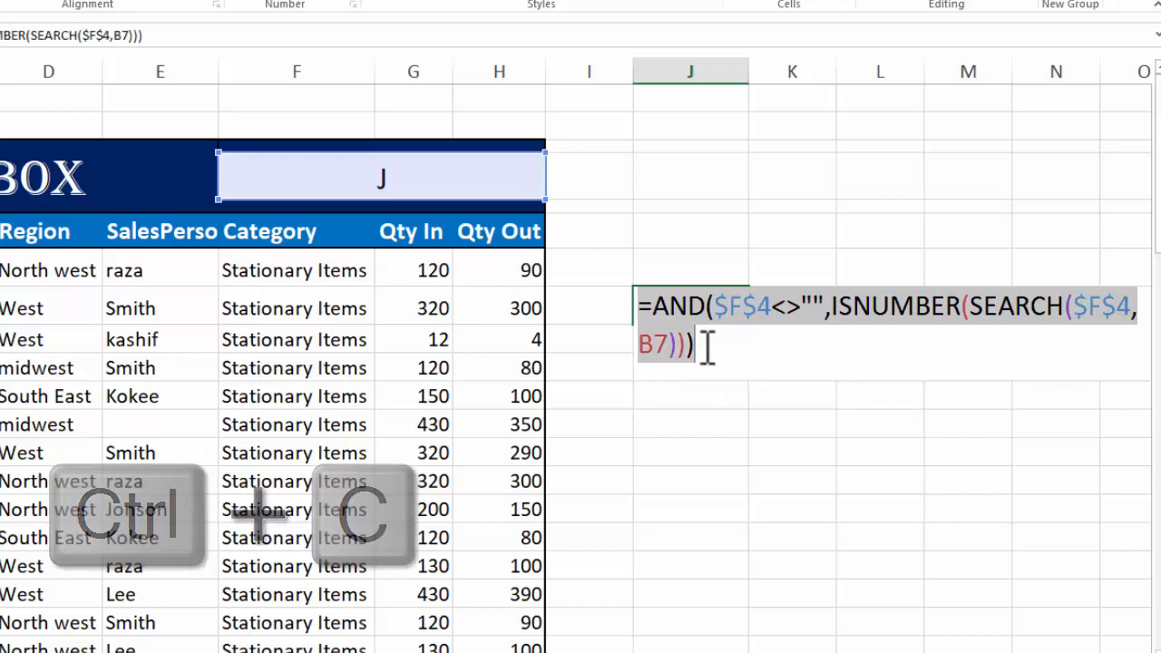
key("Escape")
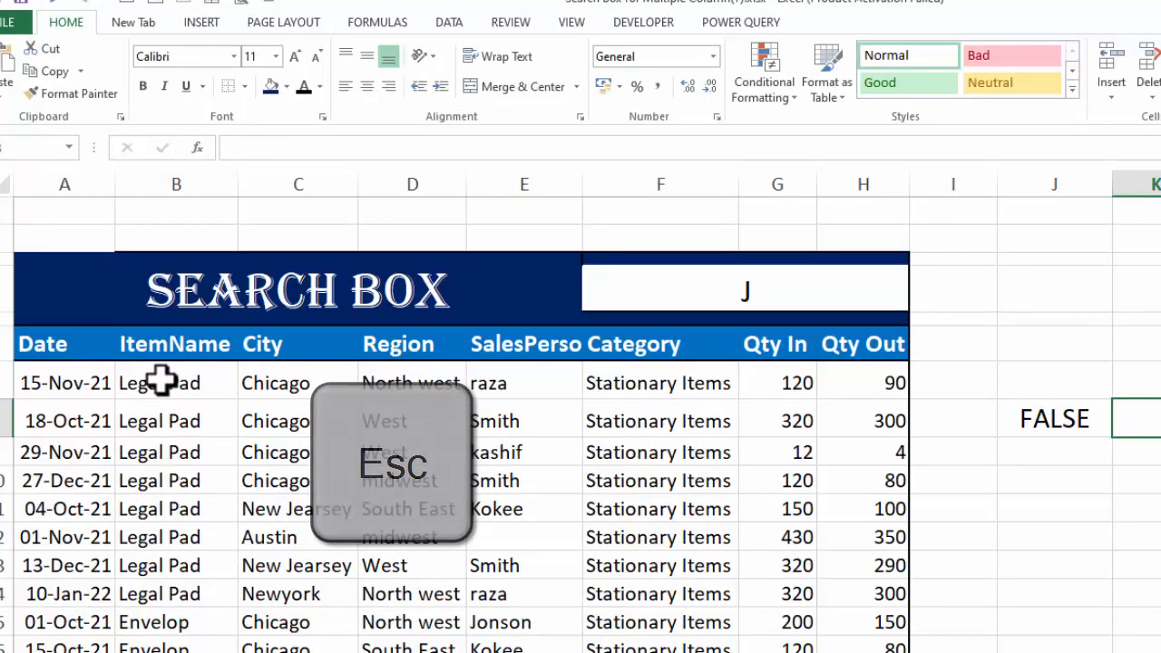
Step: Create a formula-based conditional formatting rule for the table data from B7 through column H, using the copied =AND($F$4<>"",ISNUMBER(SEARCH($F$4,B7))) formula
left_click(161, 381)
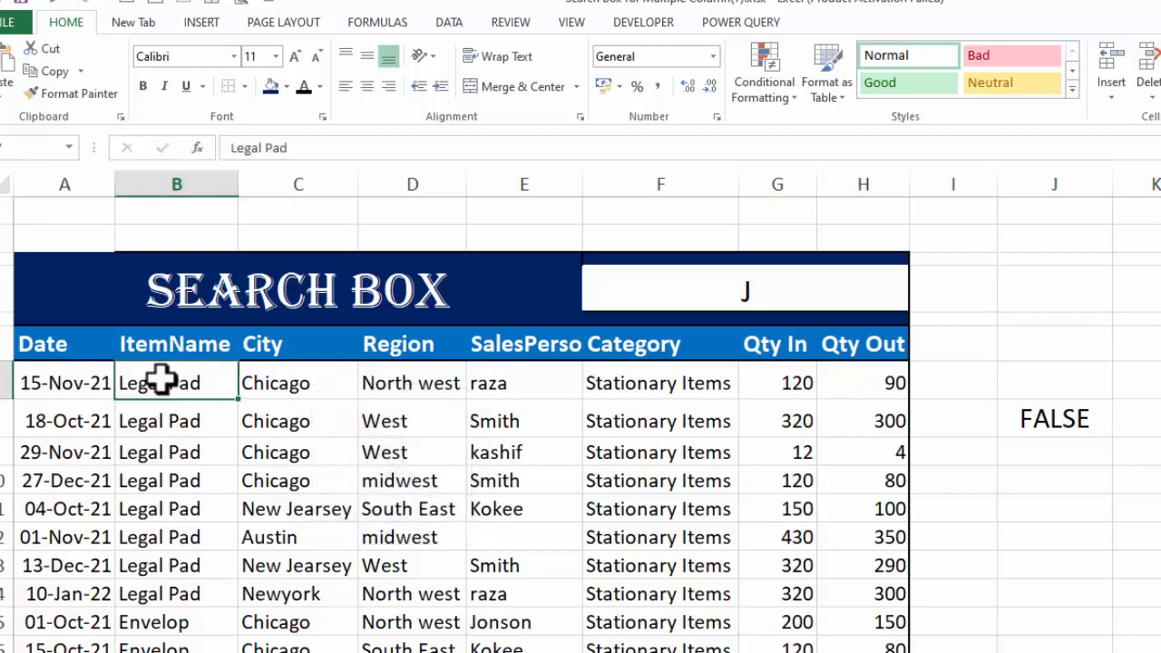
left_click_drag(284, 437, 857, 652)
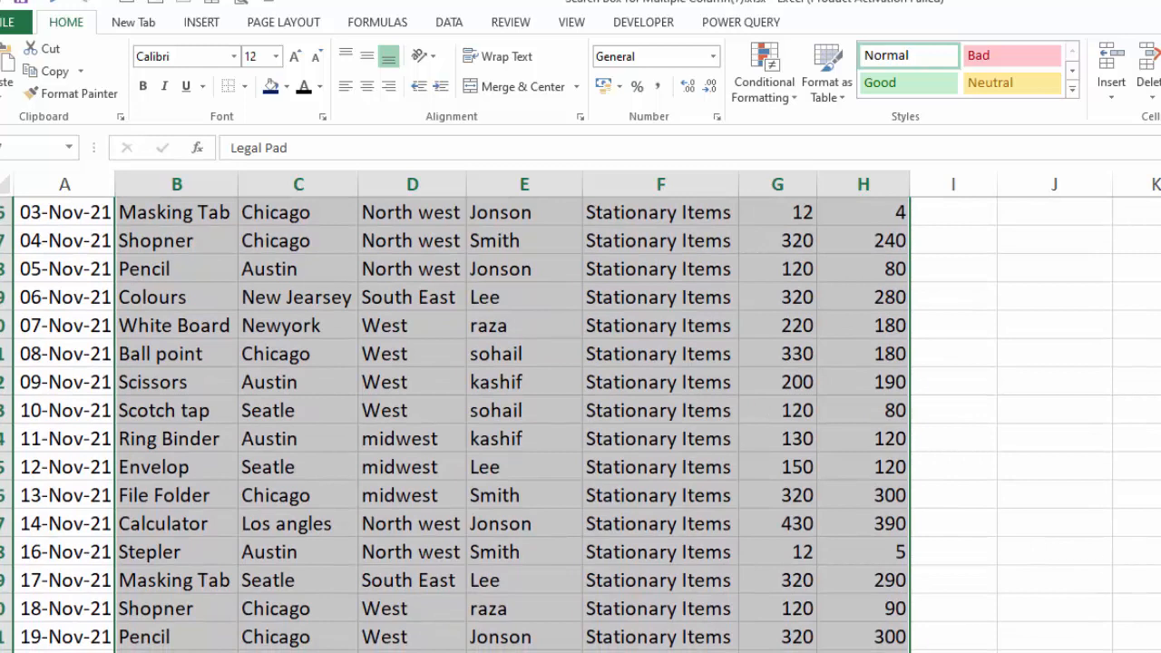
scroll(580, 422, "up", 12)
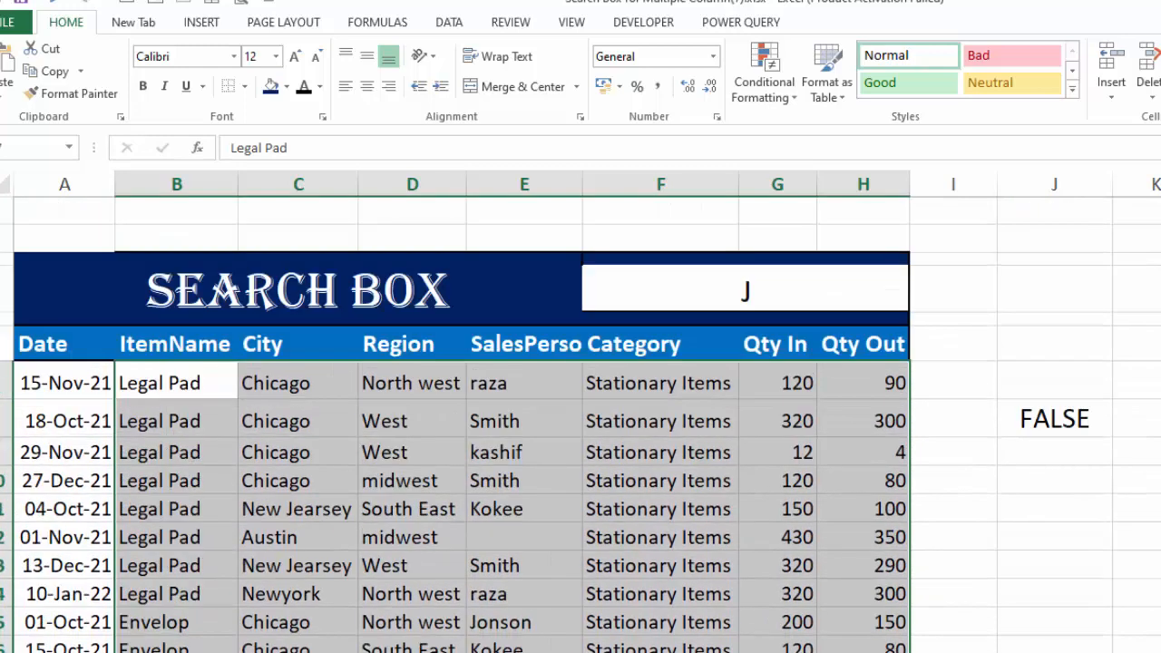
left_click(765, 98)
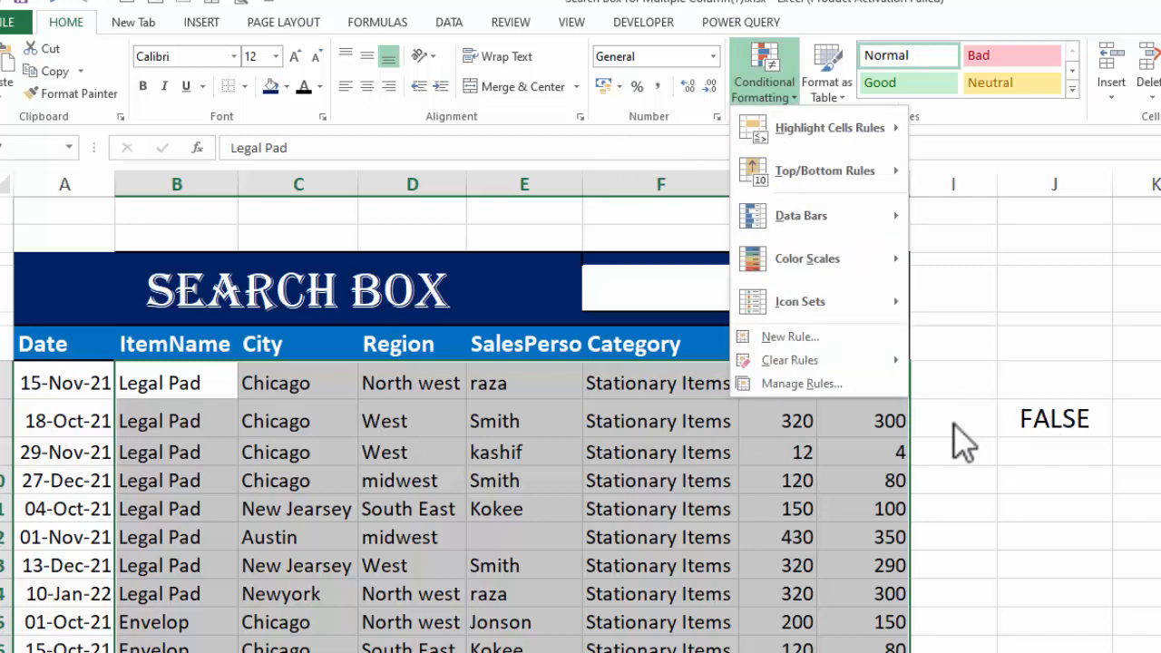
left_click(797, 341)
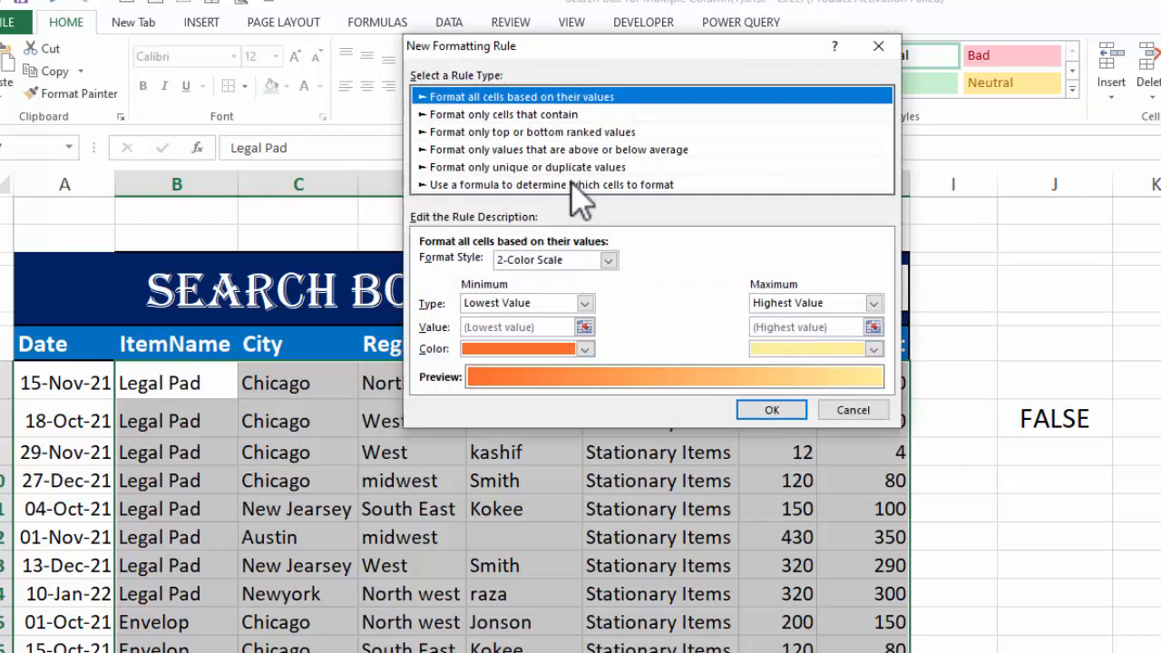
left_click(573, 184)
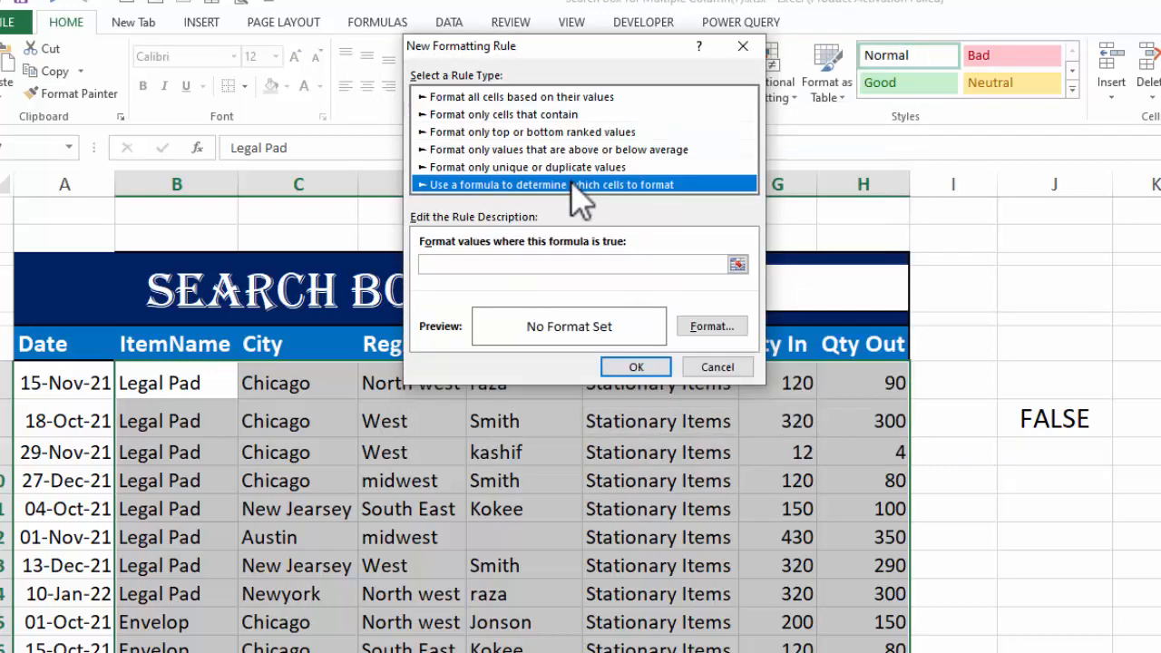
left_click(530, 263)
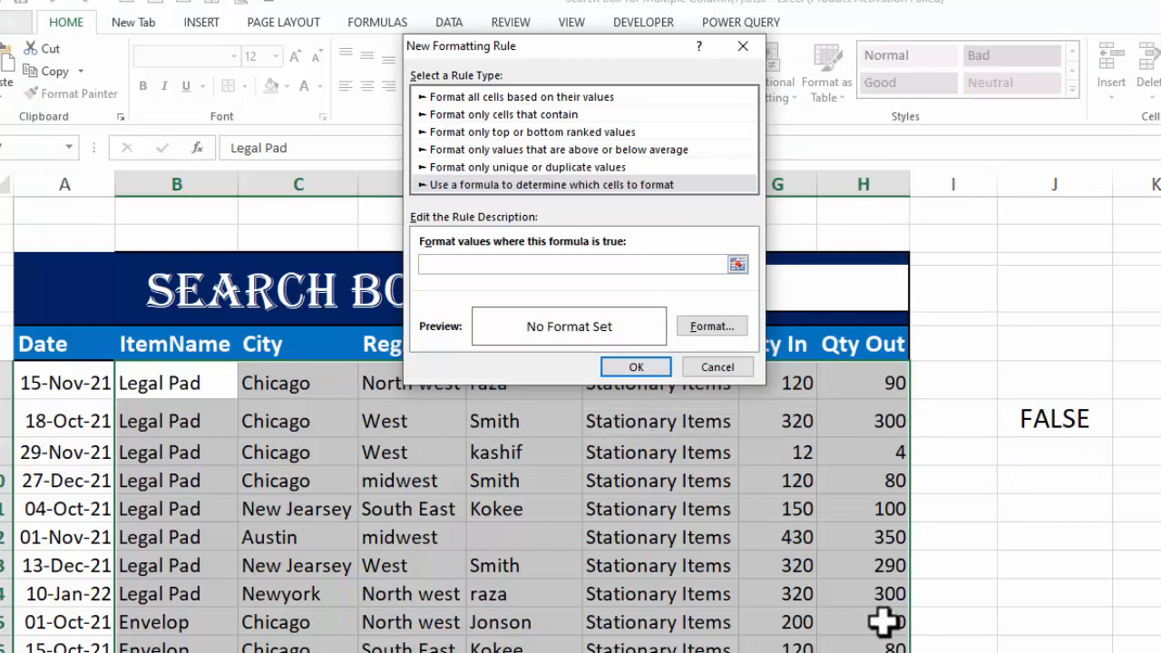
key("ctrl+v")
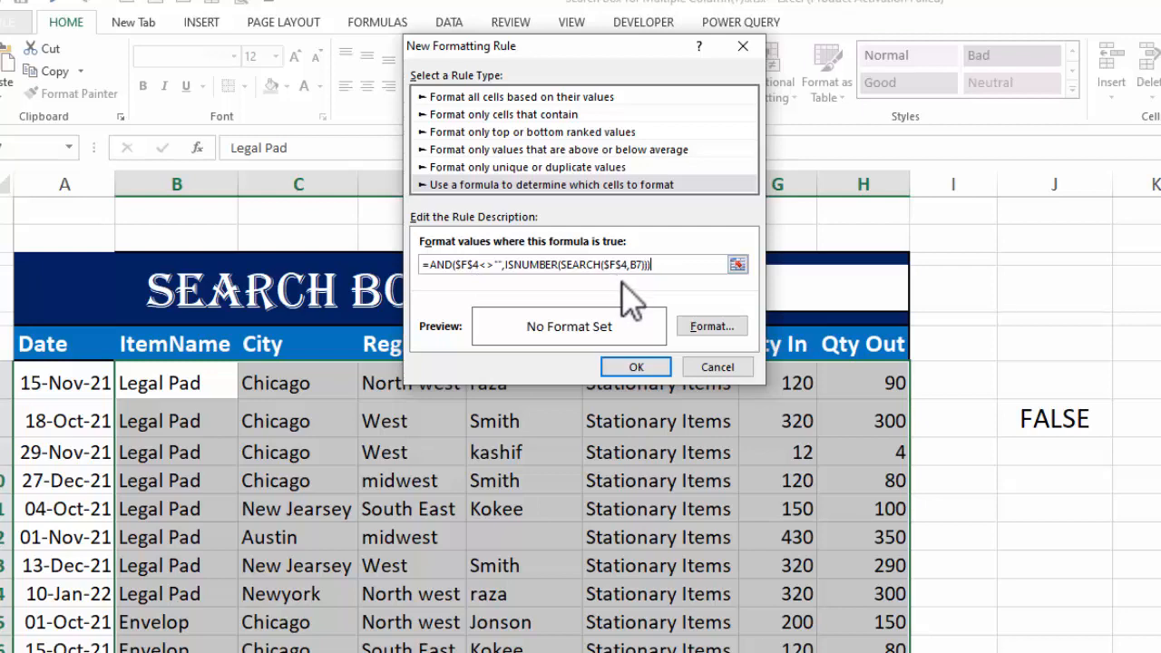
Step: Set the rule's format to a red fill with a white font color
left_click(713, 328)
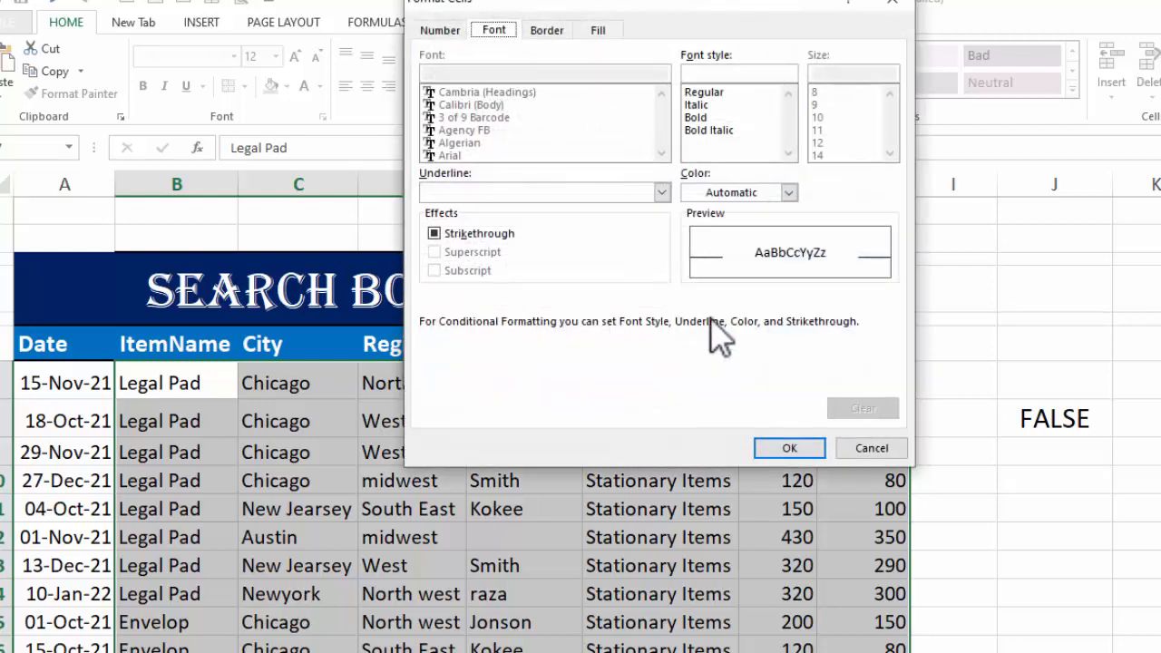
left_click(598, 32)
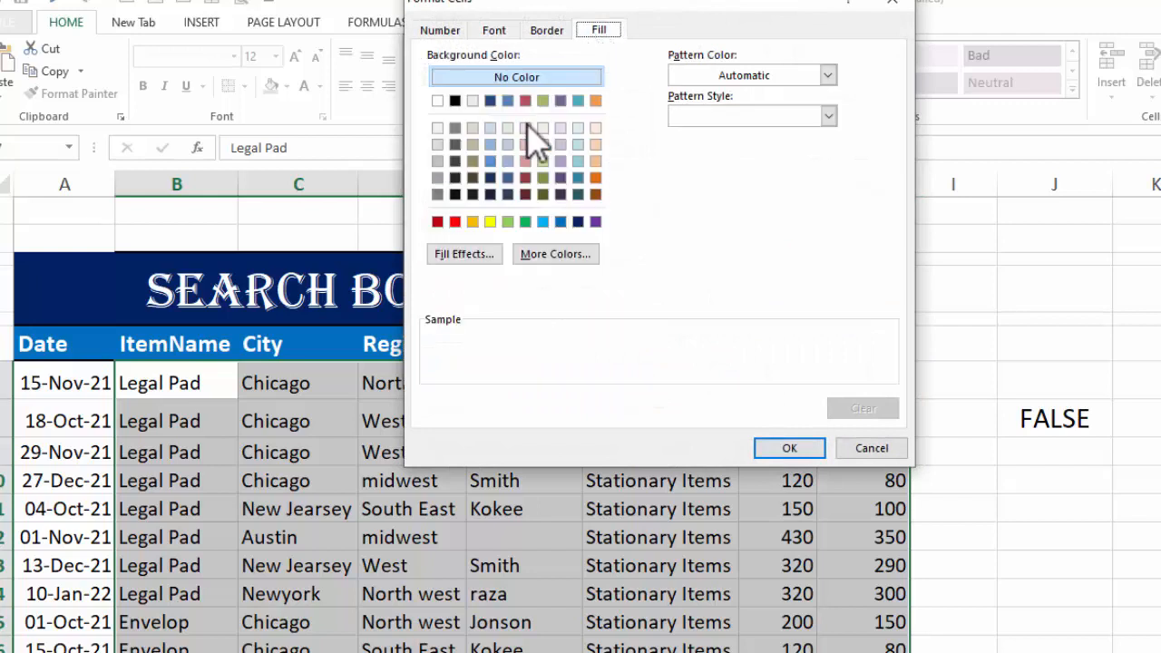
left_click(472, 222)
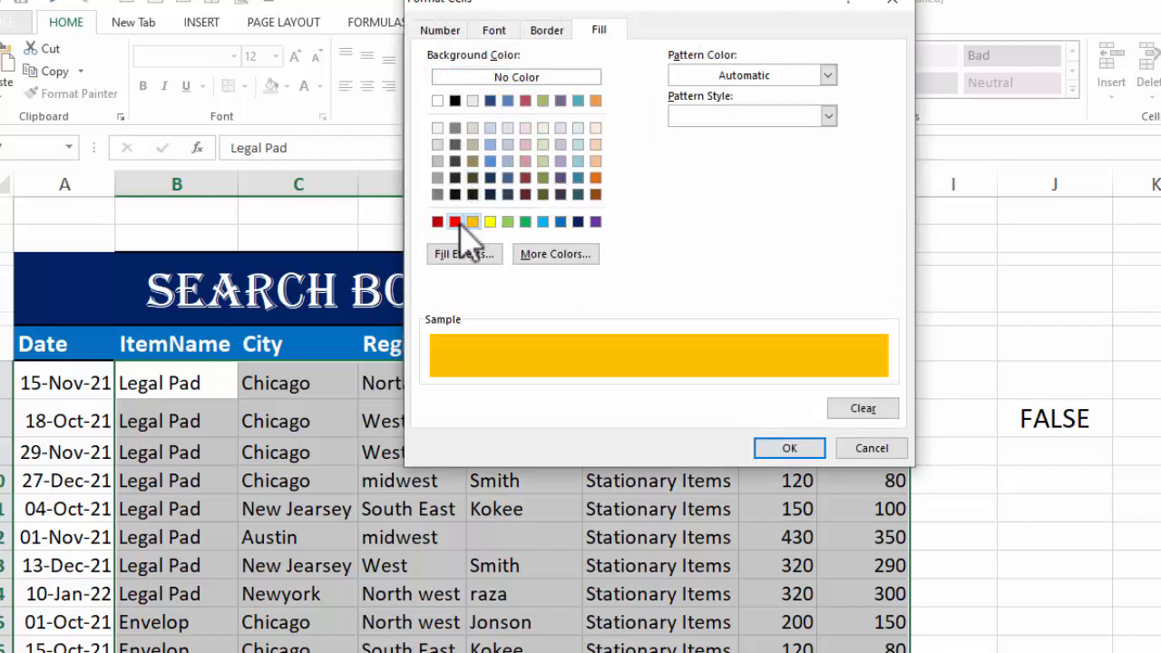
left_click(455, 222)
left_click(510, 30)
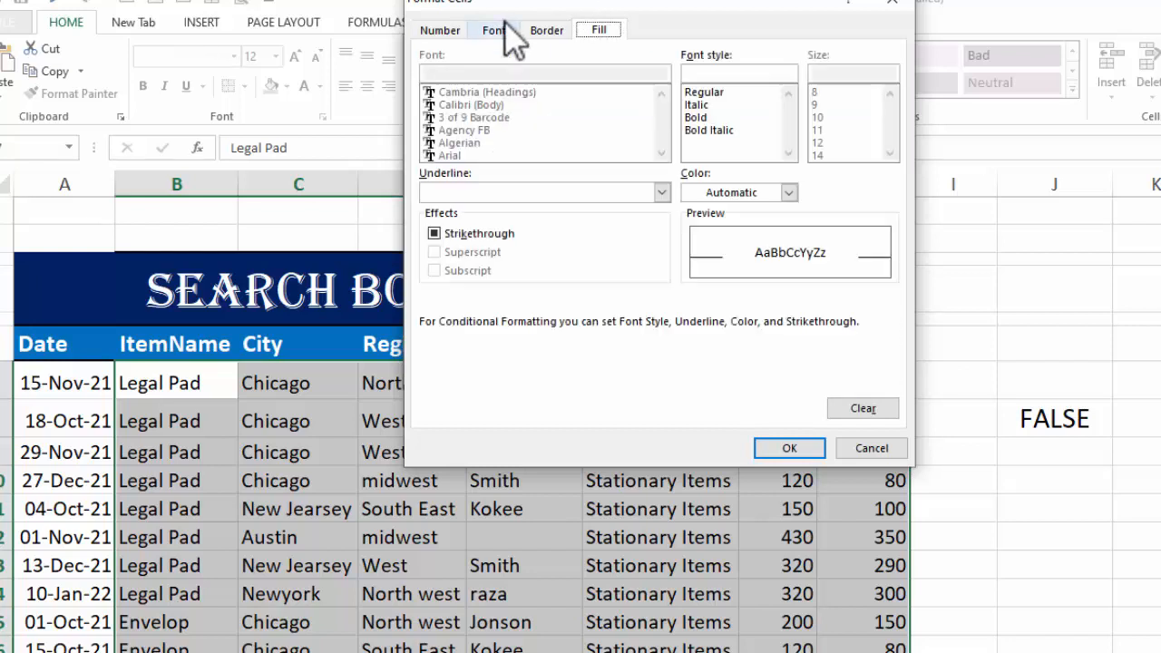
left_click(788, 193)
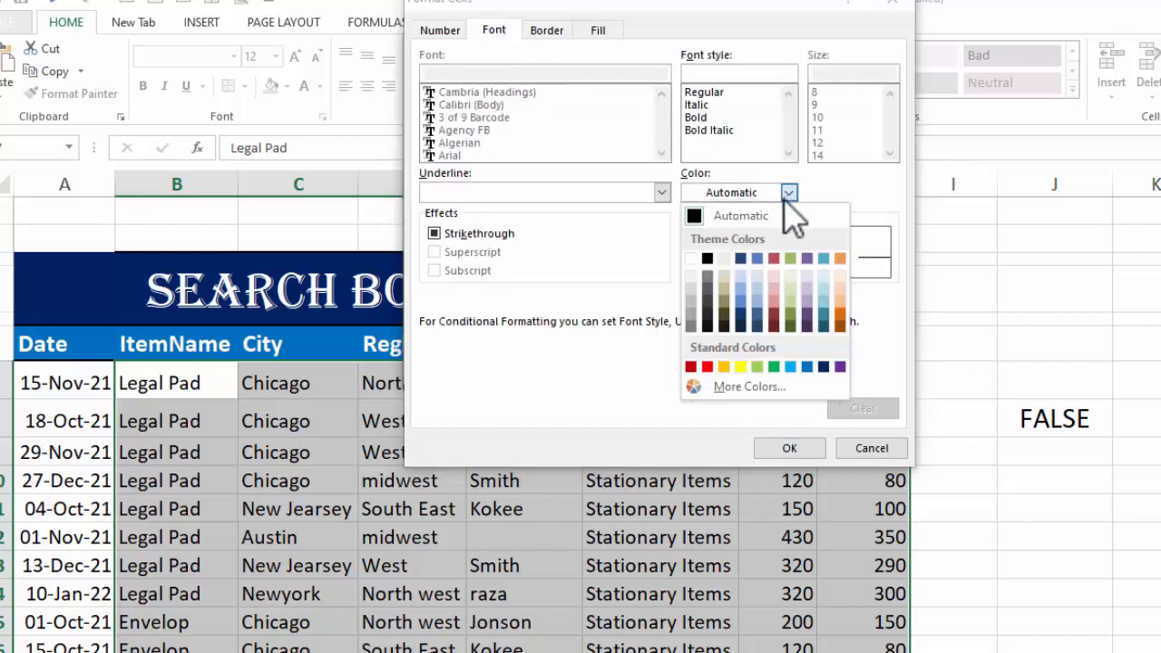
left_click(691, 260)
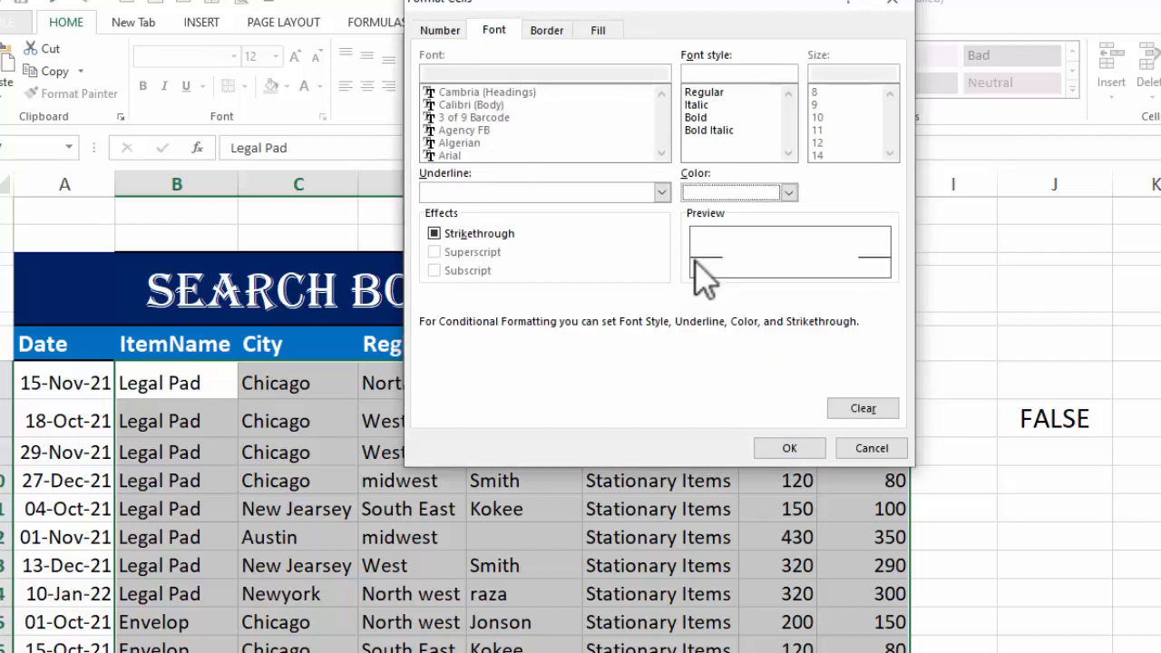
left_click(801, 447)
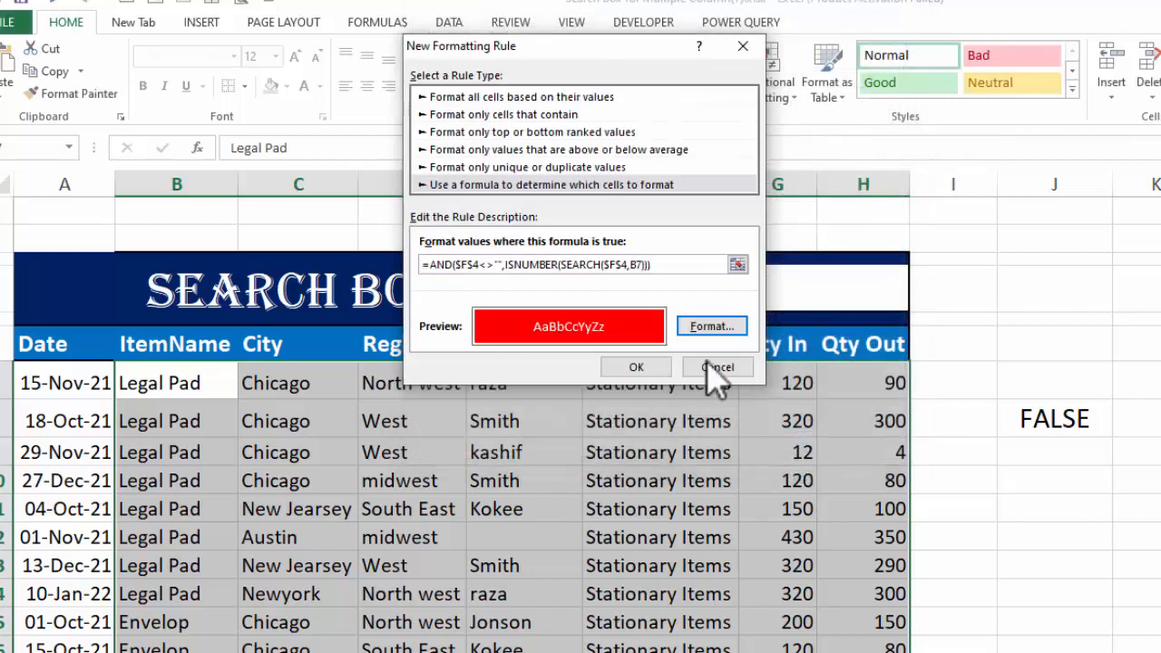
Step: Apply the new conditional formatting rule and test it by entering LEGAL in the search input cell F4
left_click(635, 367)
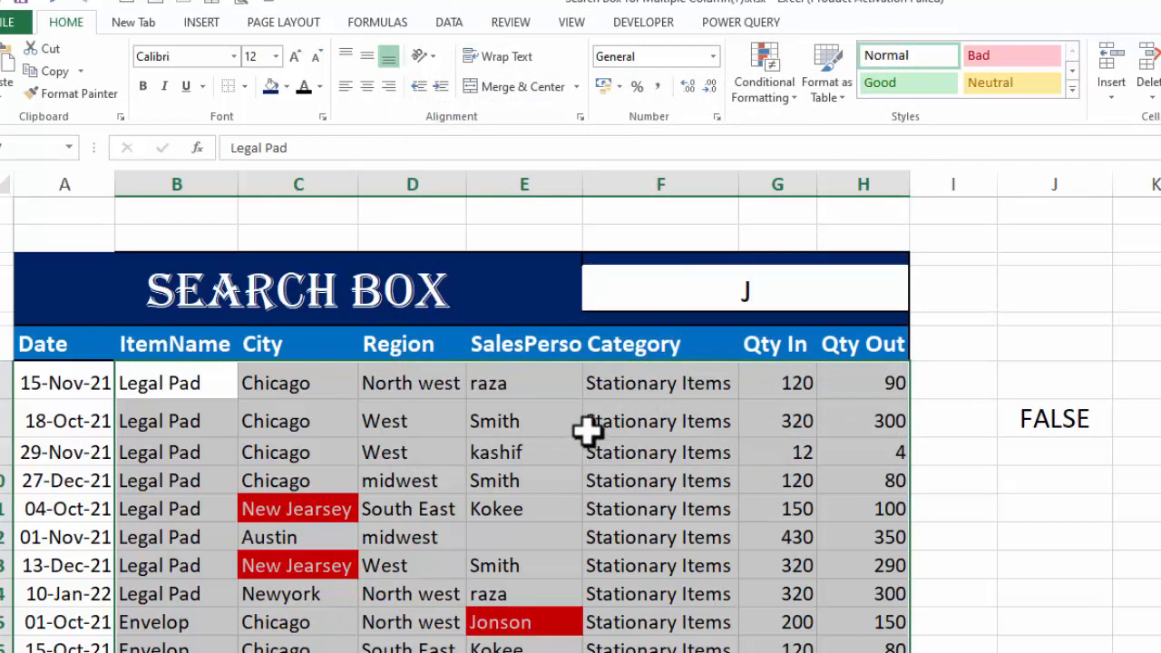
left_click(750, 288)
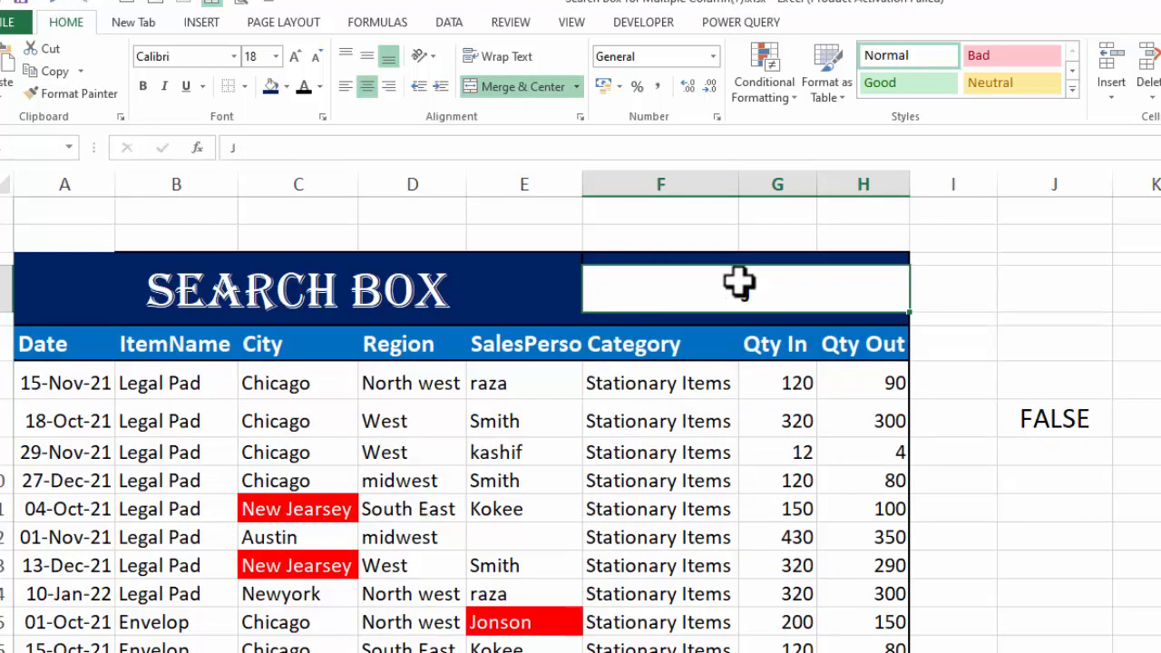
type("LEGAL")
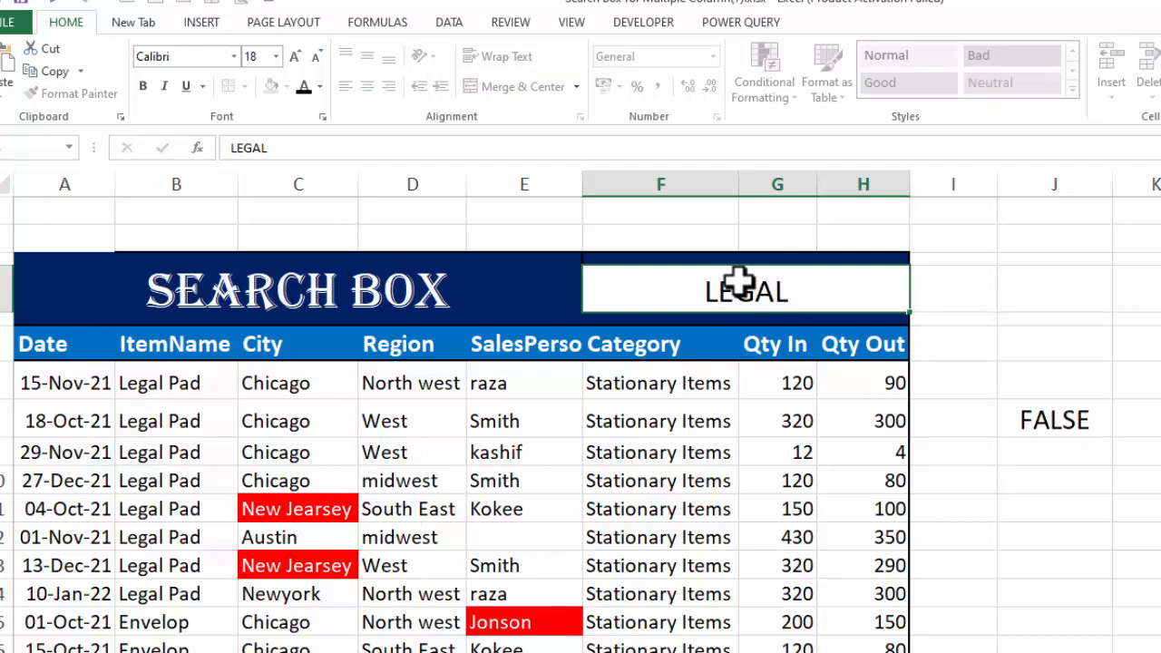
key("Return")
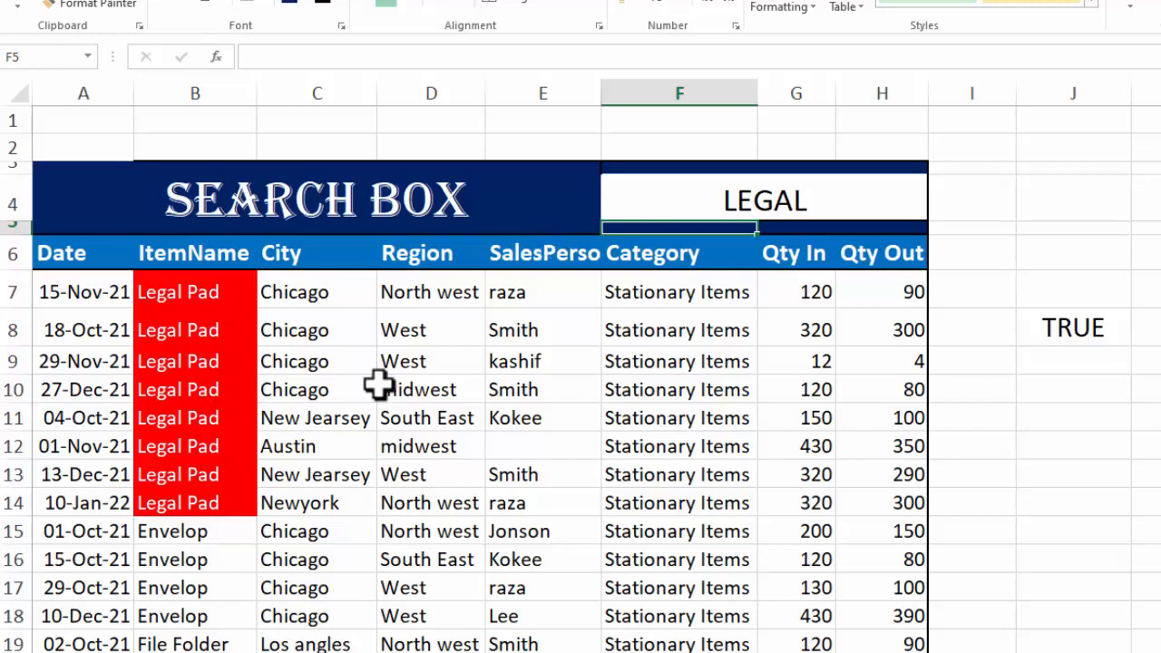
Step: Search for a salesperson's first name in cell F4, autofit the SalesPerson column and review the highlighted rows
left_click(803, 199)
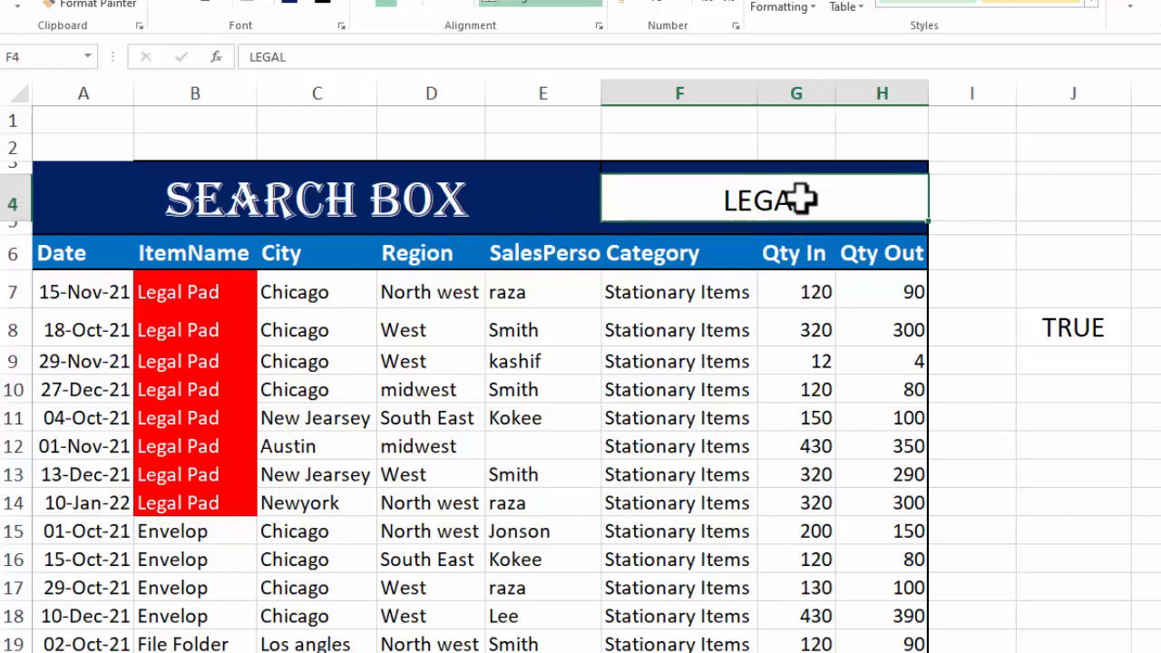
type("RAZA")
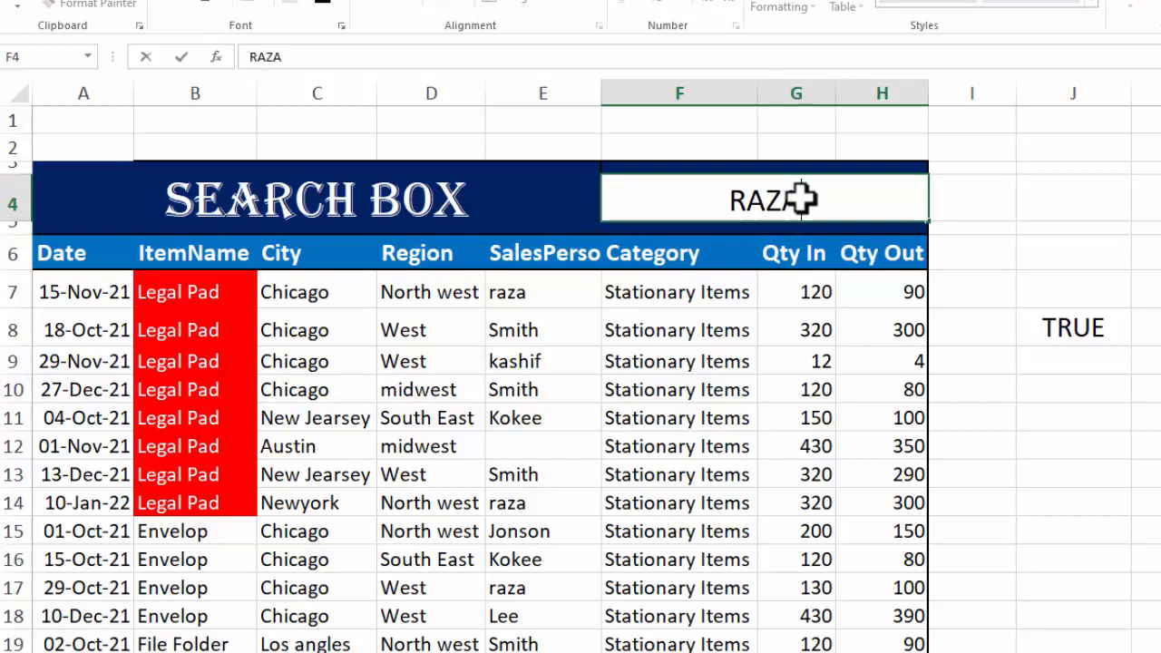
key("Return")
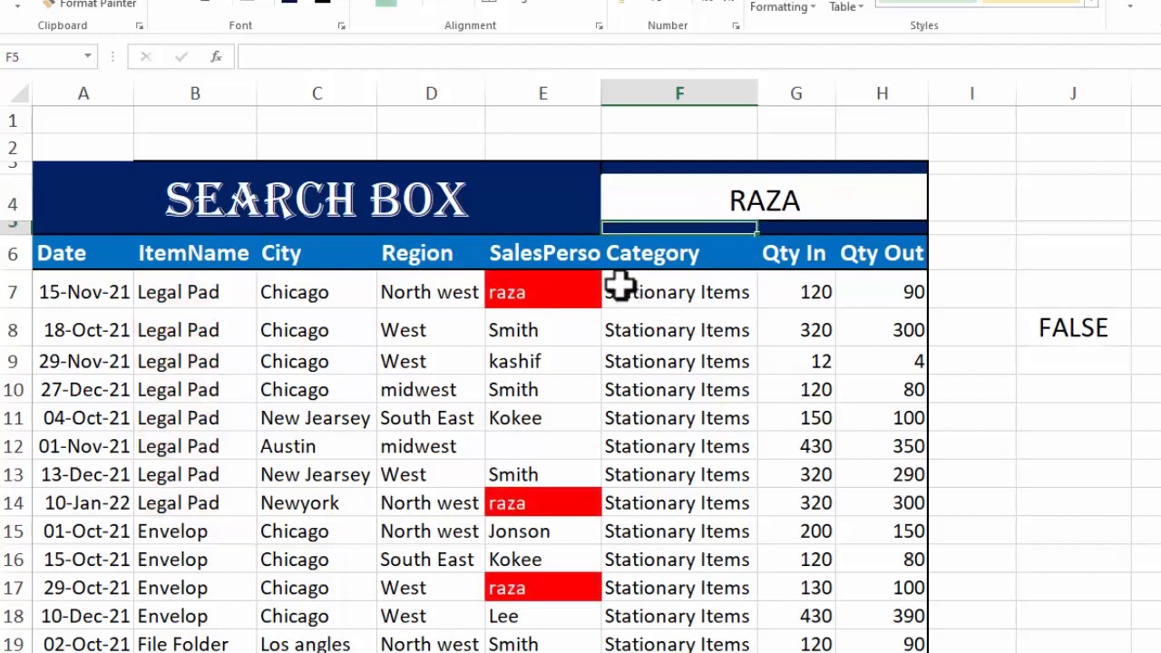
double_click(602, 94)
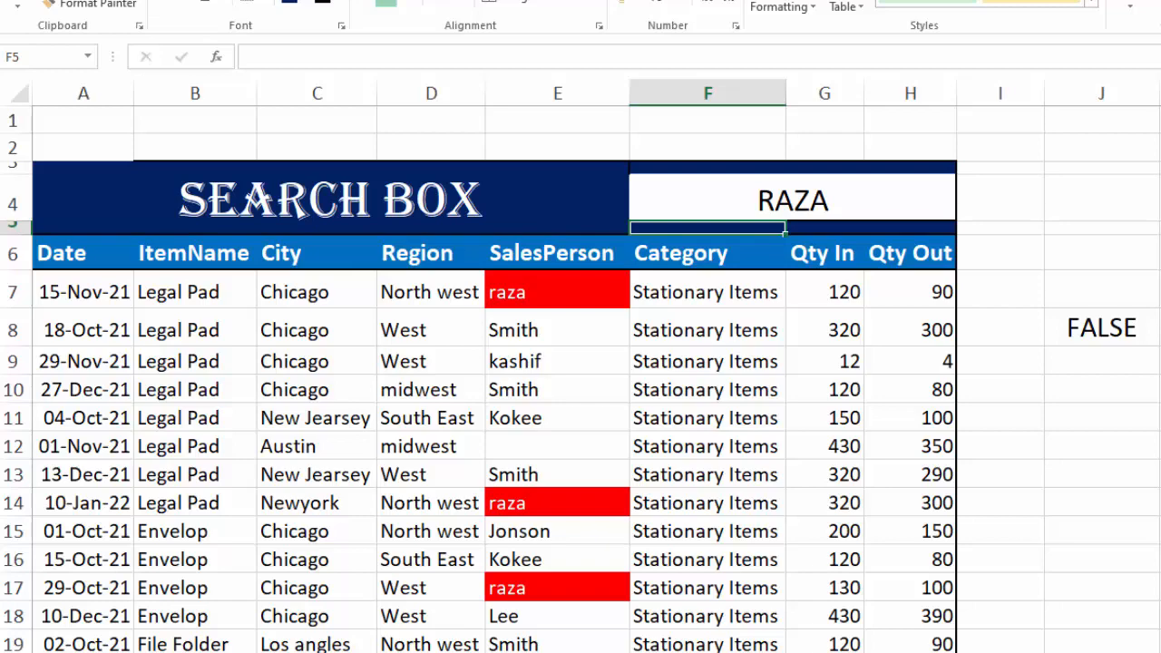
scroll(581, 378, "down", 11)
scroll(581, 378, "up", 5)
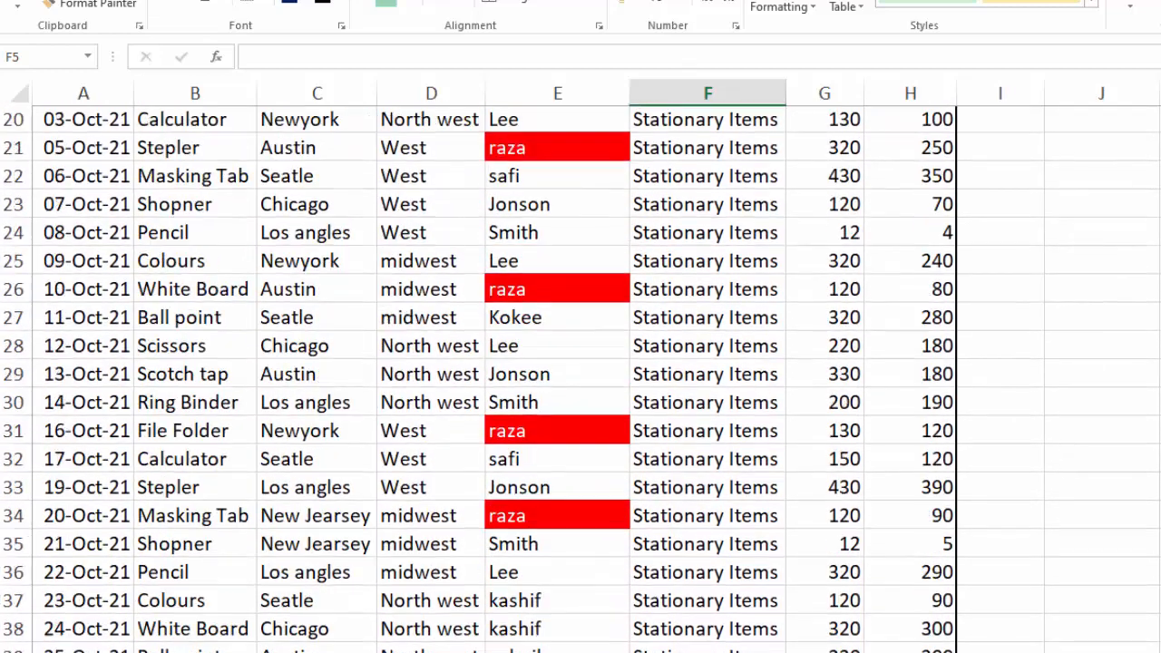
scroll(581, 378, "up", 6)
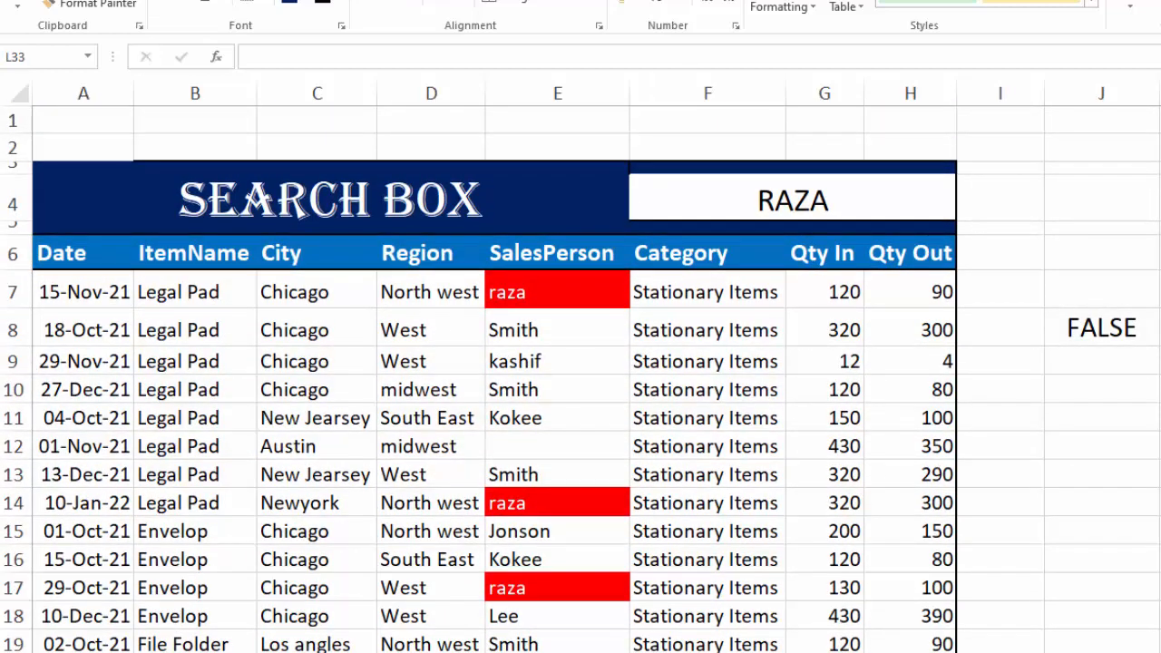
scroll(581, 379, "down", 9)
scroll(581, 378, "up", 9)
Step: Add filter controls to the table's header row, from Date in A6 to Qty Out in H6
left_click_drag(80, 250, 872, 238)
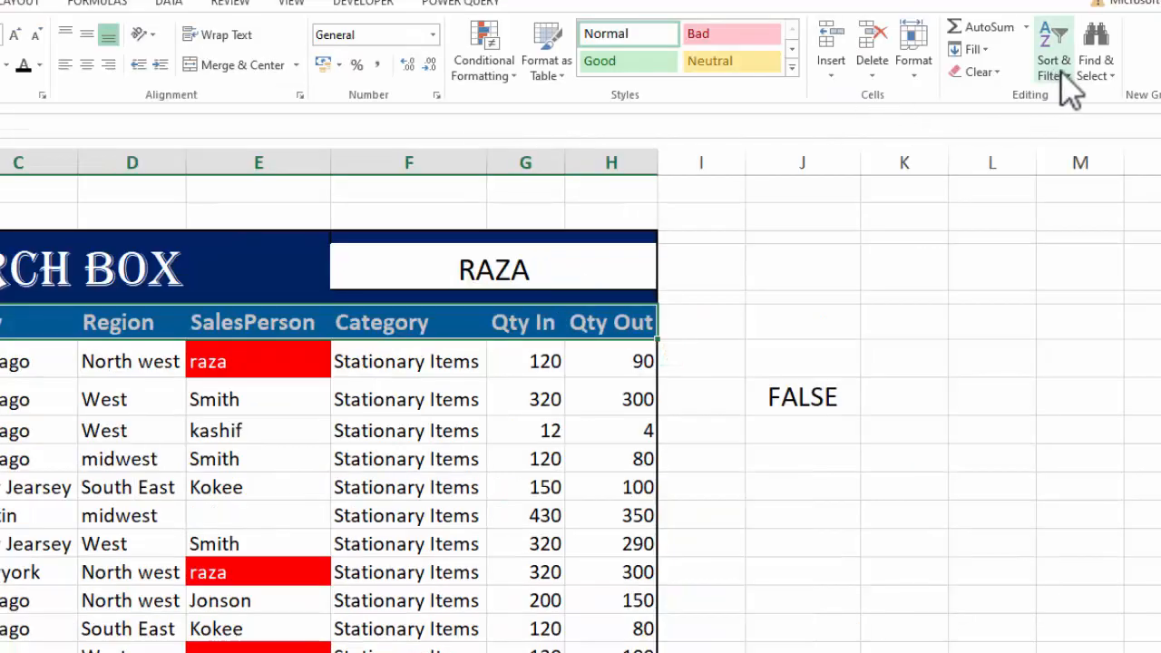
left_click(1061, 77)
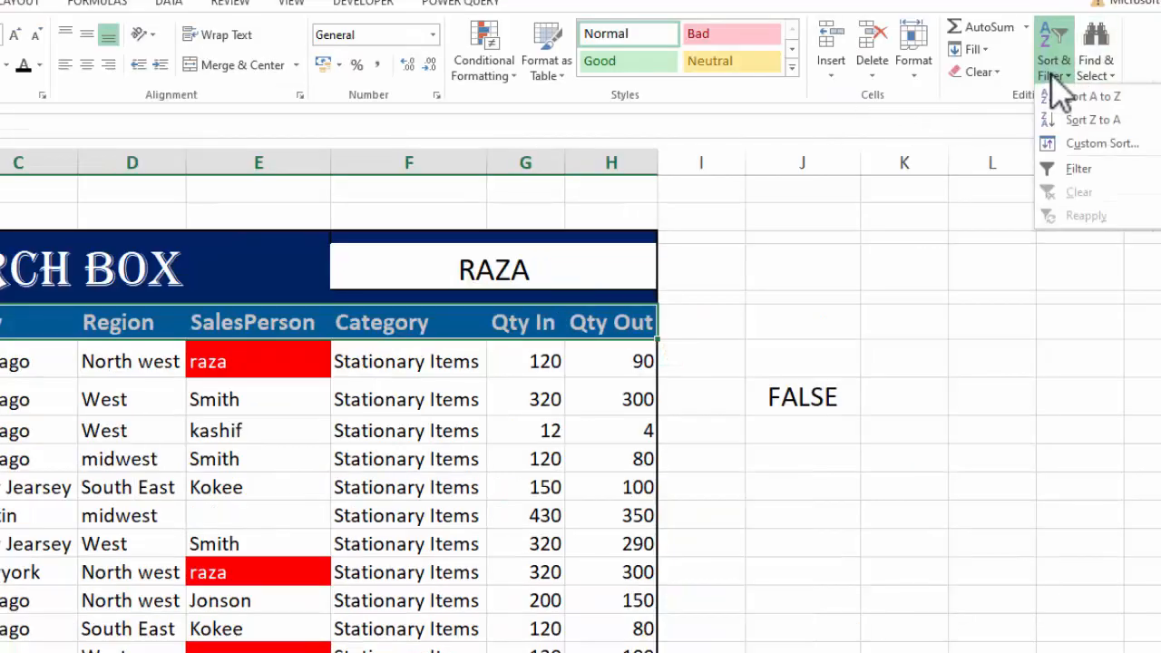
left_click(1073, 170)
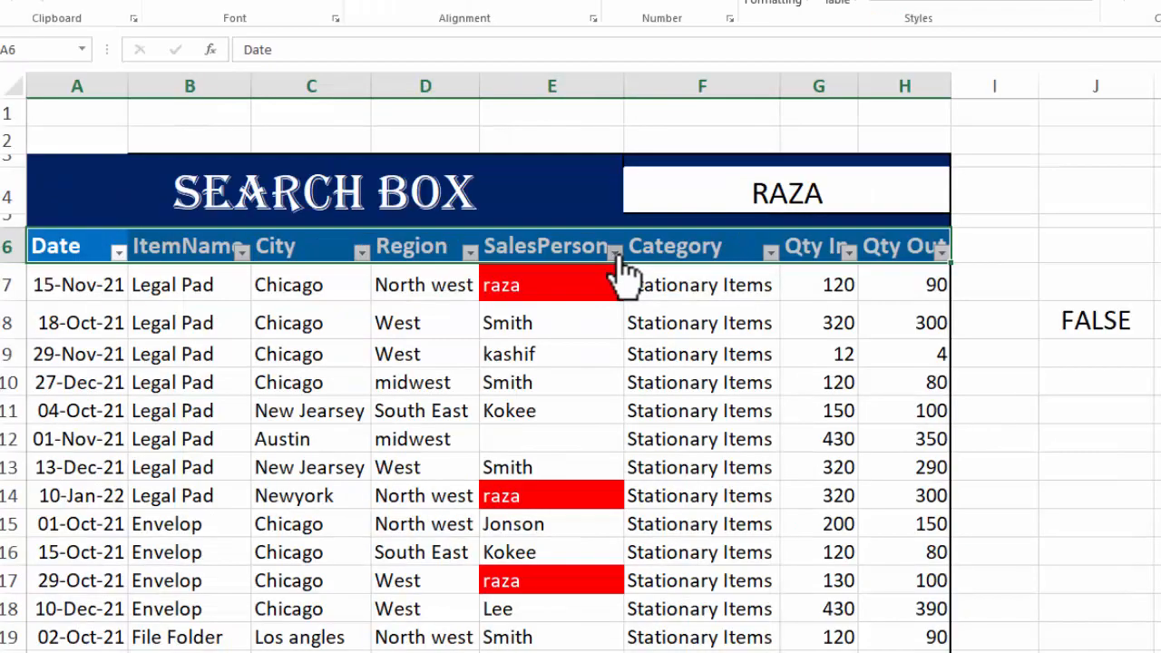
Step: Filter the SalesPerson column by the red cell color
left_click(615, 253)
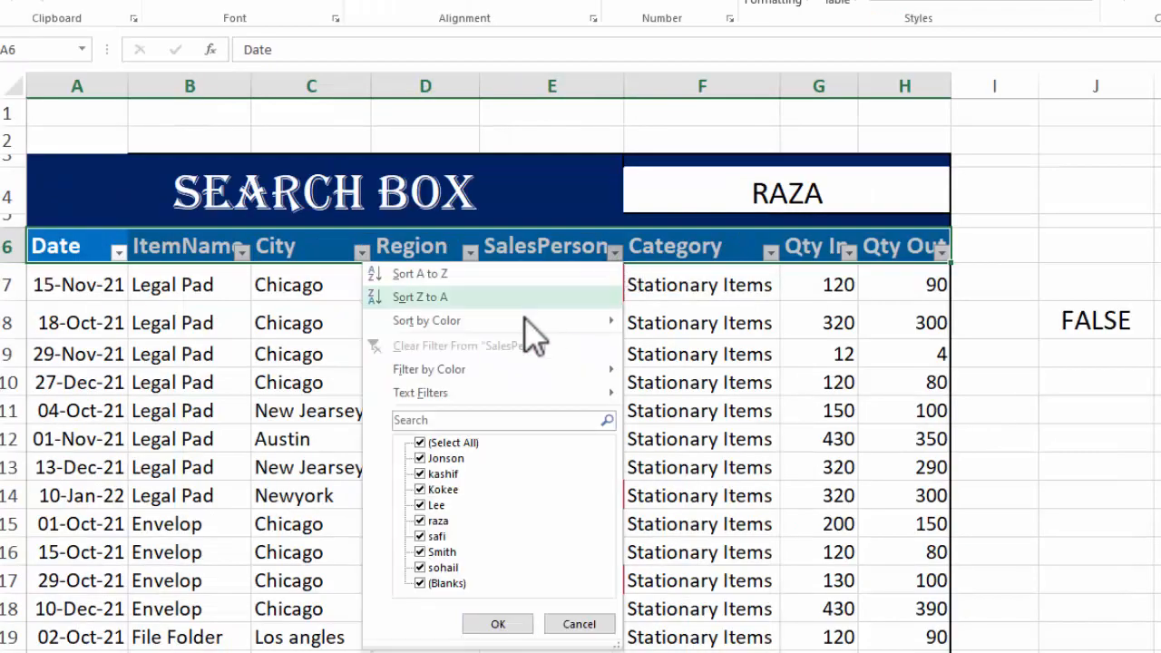
mouse_move(494, 381)
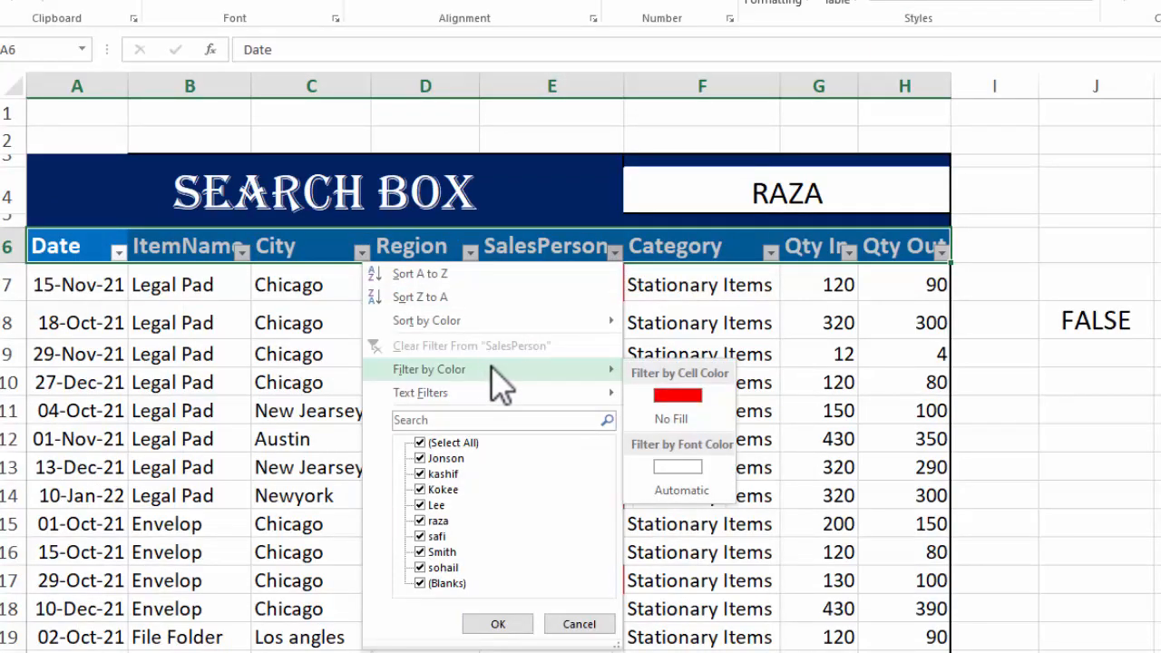
left_click(673, 396)
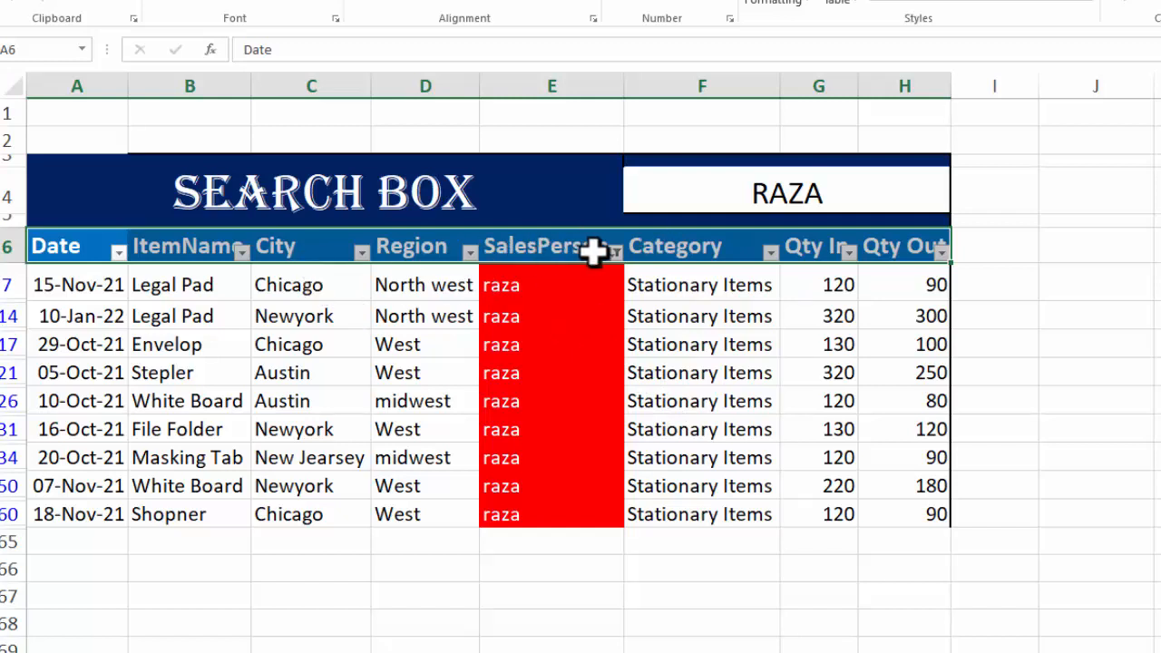
Step: Clear the SalesPerson filter and empty the search input cell F4
left_click(614, 251)
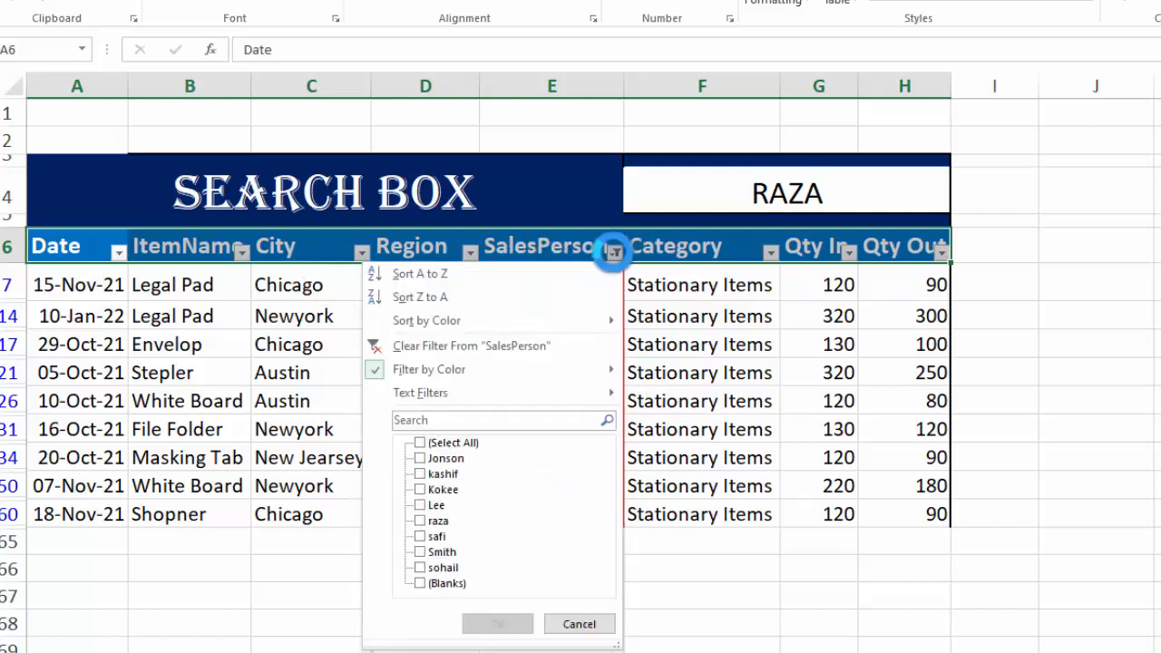
left_click(481, 347)
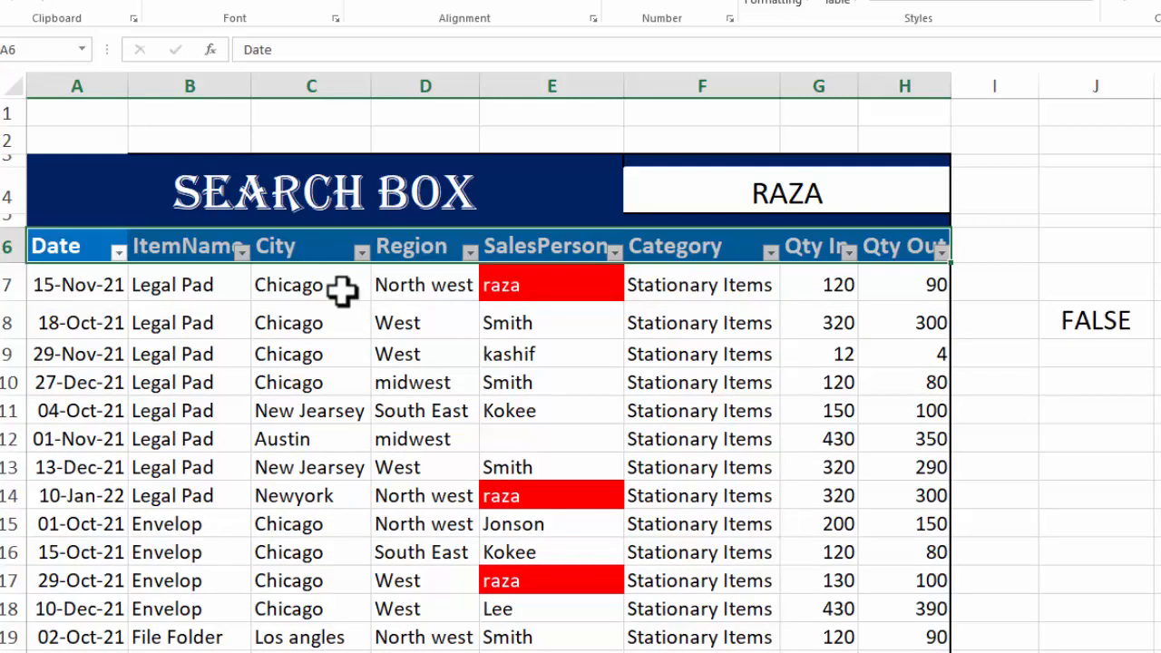
left_click(667, 197)
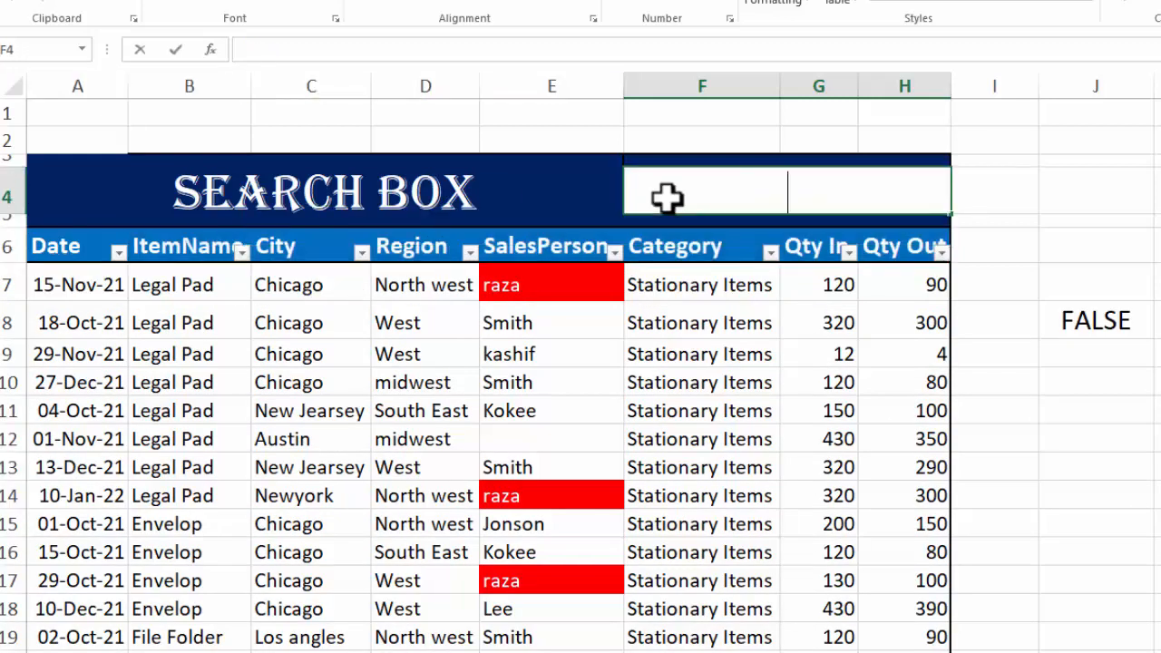
left_click(941, 399)
left_click(1023, 432)
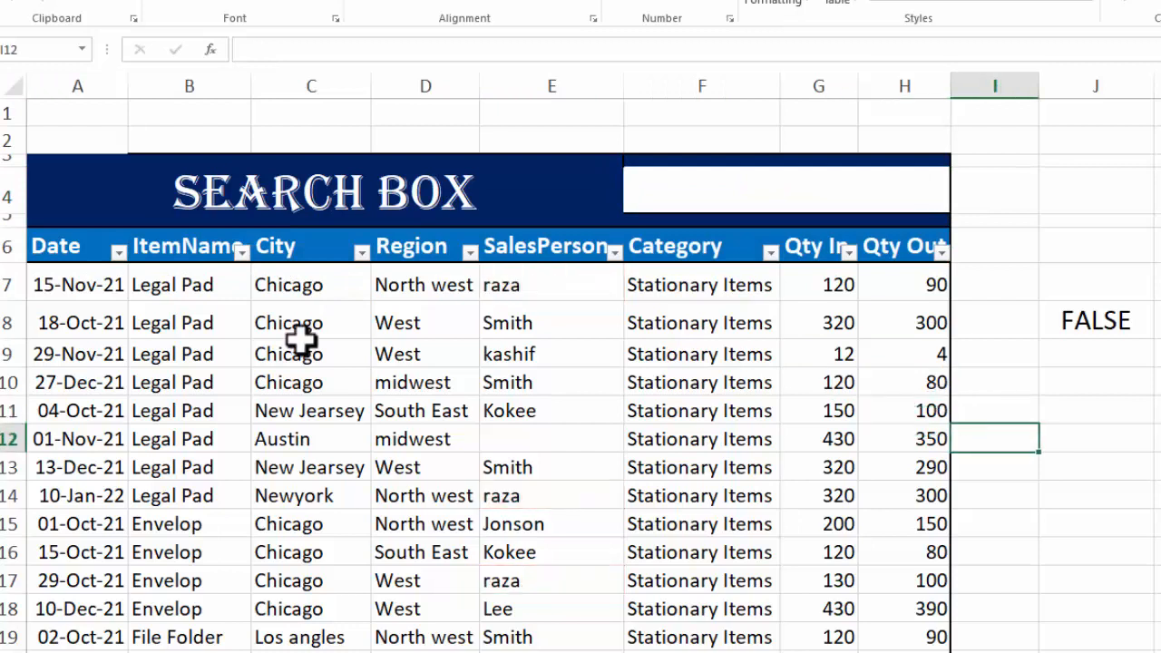
Step: Test the highlighting by entering WEST in the search input cell F4
left_click(748, 188)
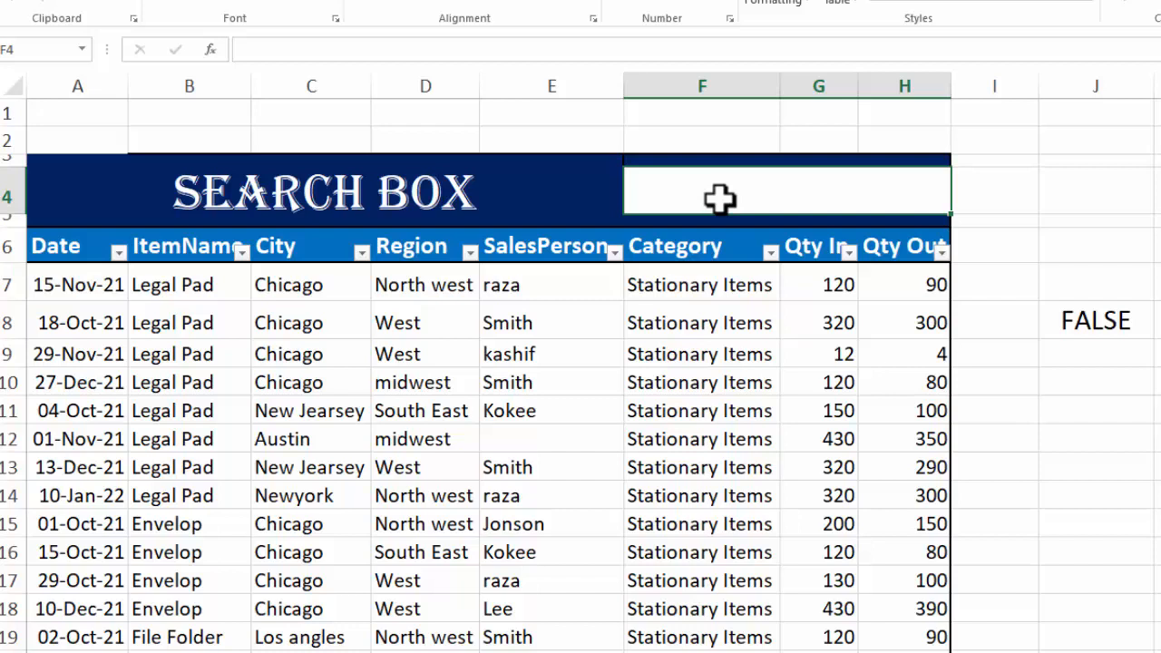
type("ED")
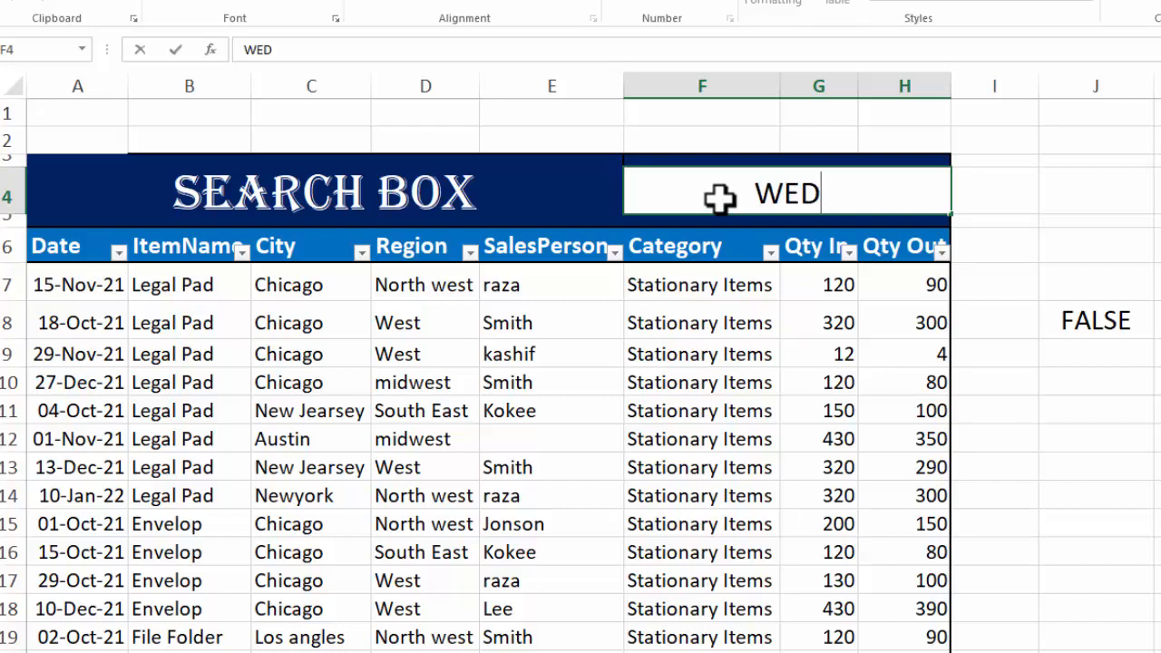
key("BackSpace")
type("ST")
key("Return")
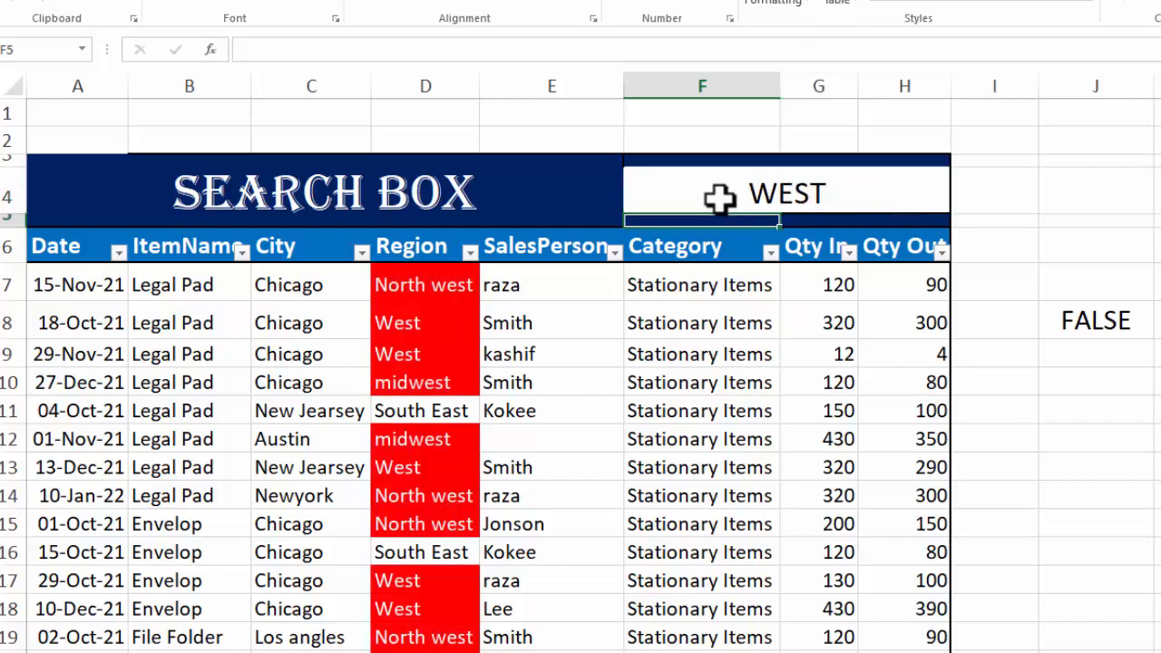
Step: Filter the Region column by the red cell color and review the filtered rows
left_click(470, 252)
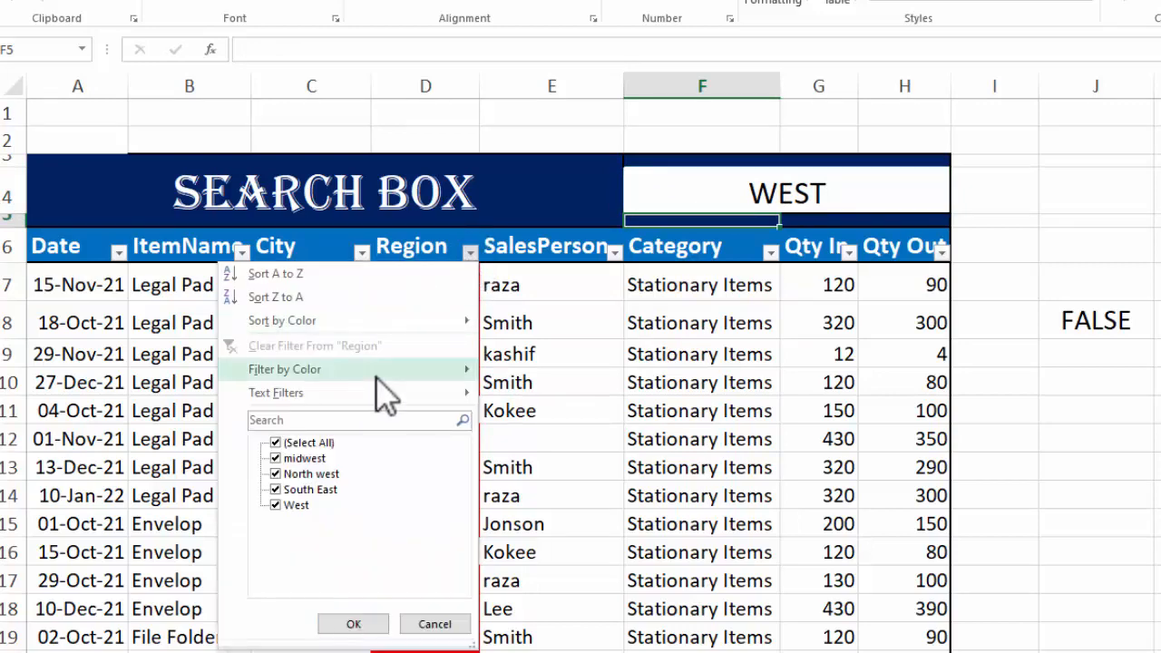
mouse_move(458, 372)
left_click(531, 396)
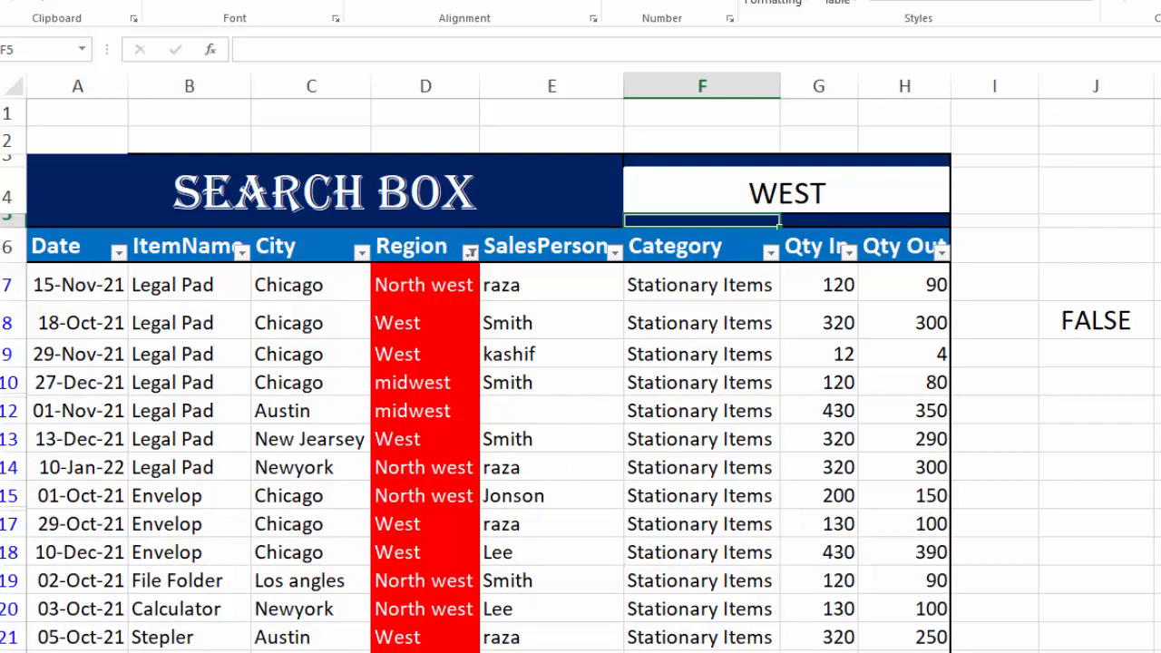
scroll(580, 372, "down", 4)
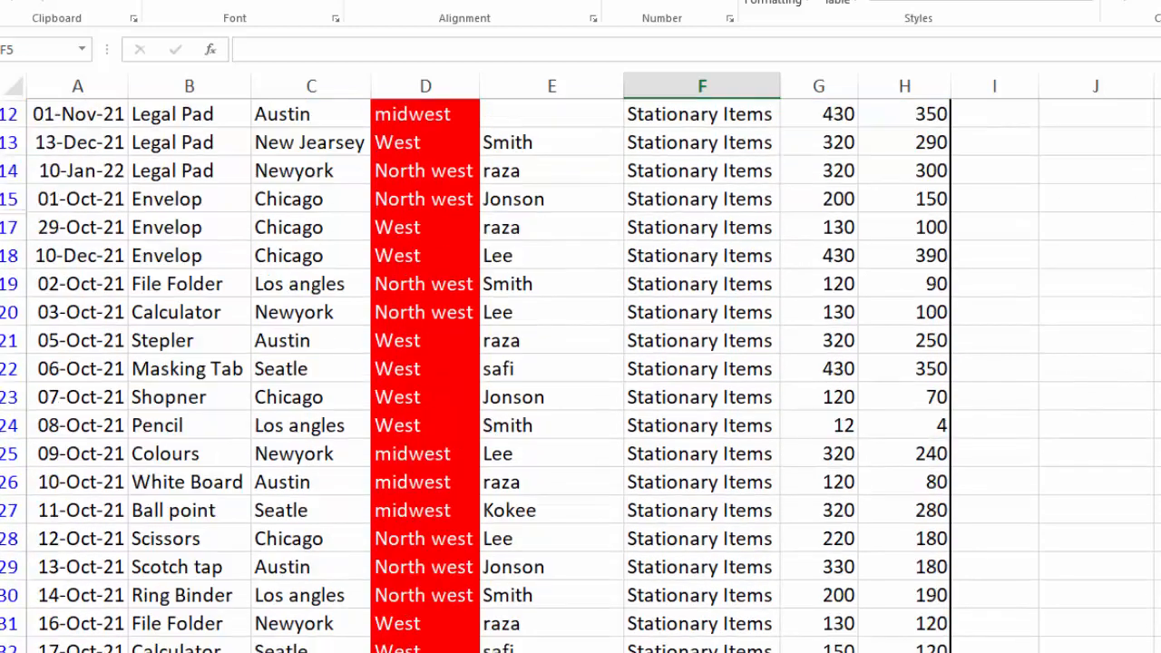
scroll(580, 376, "down", 8)
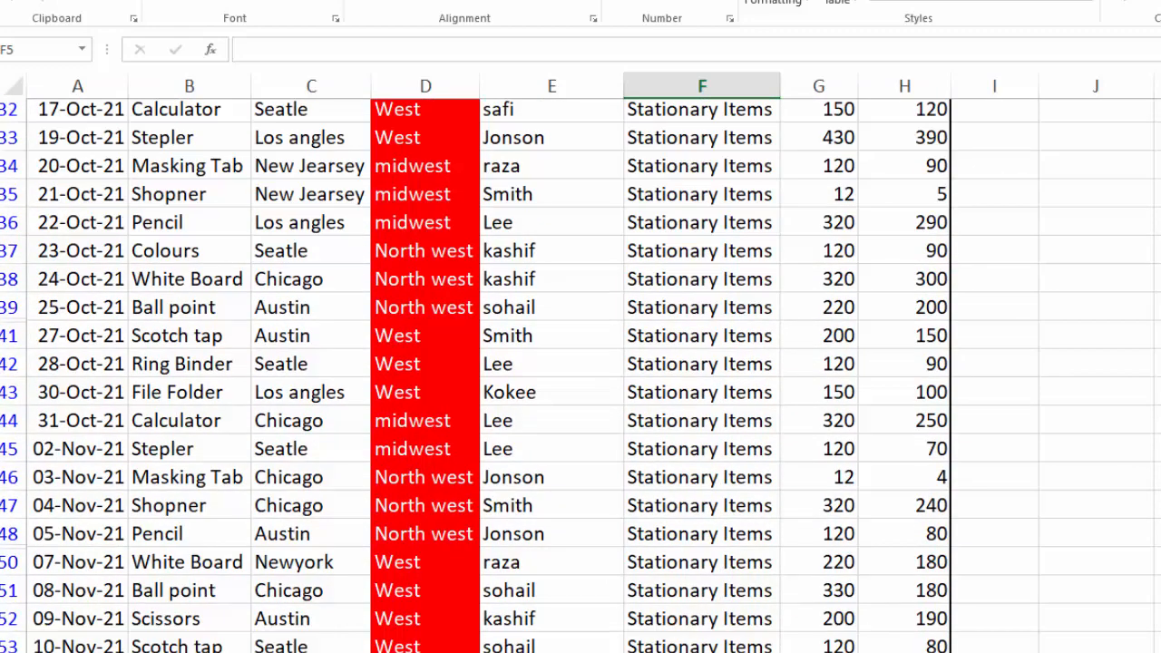
scroll(581, 375, "up", 12)
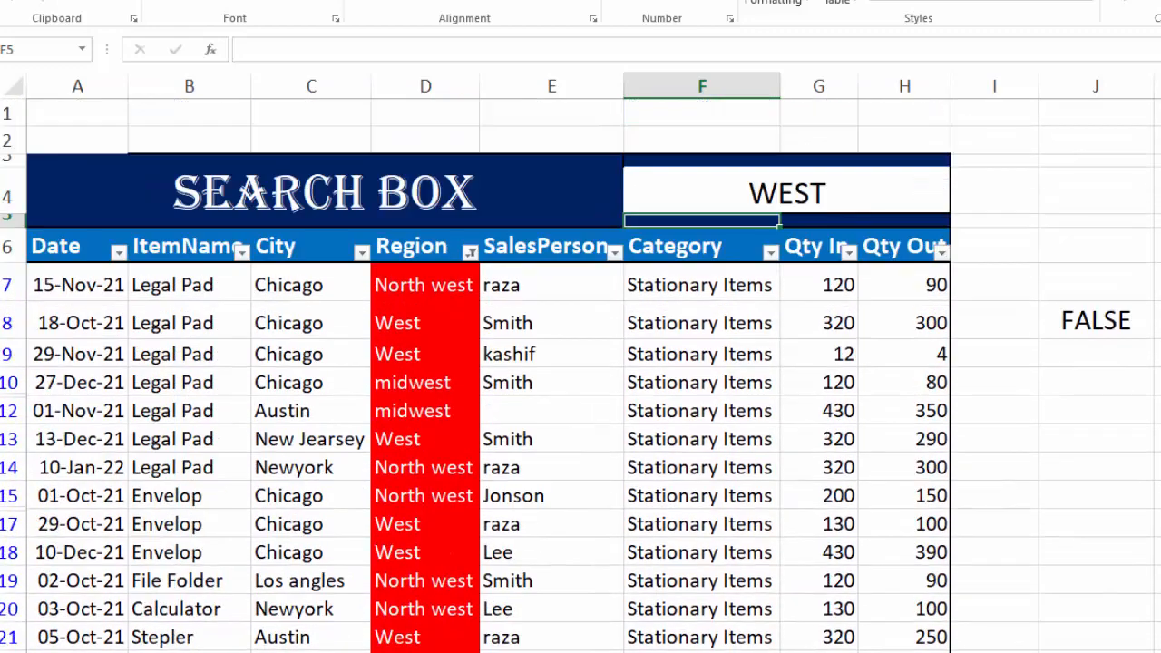
Step: Clear the Region filter and empty the search input cell F4
left_click(845, 176)
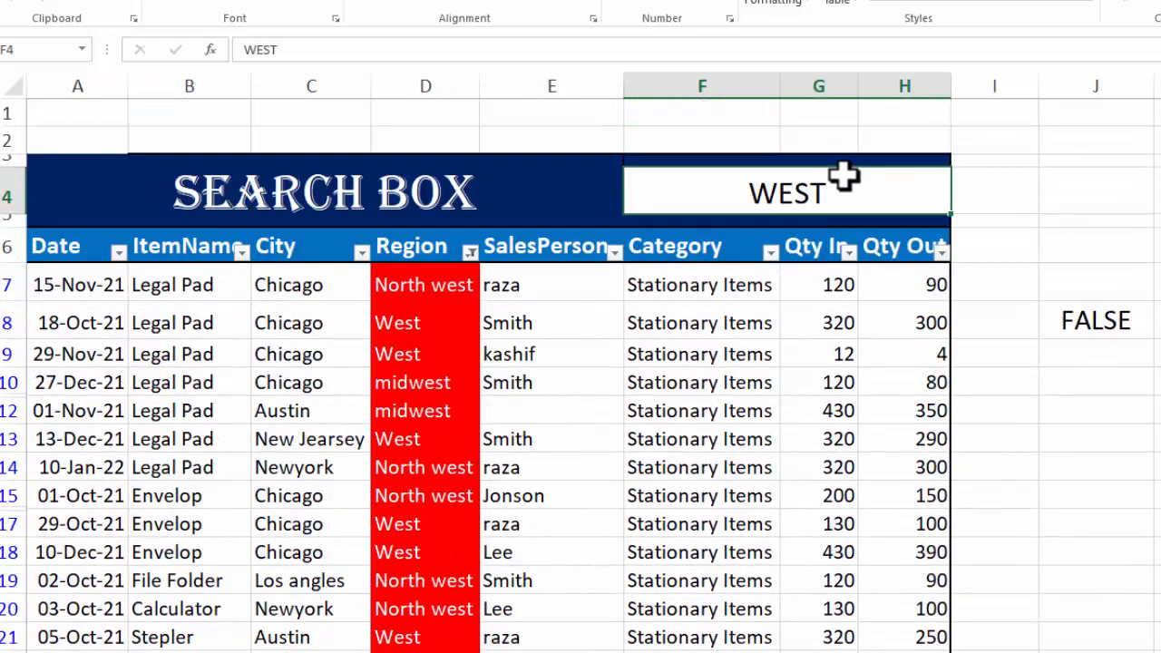
left_click(471, 254)
left_click(363, 347)
key("BackSpace")
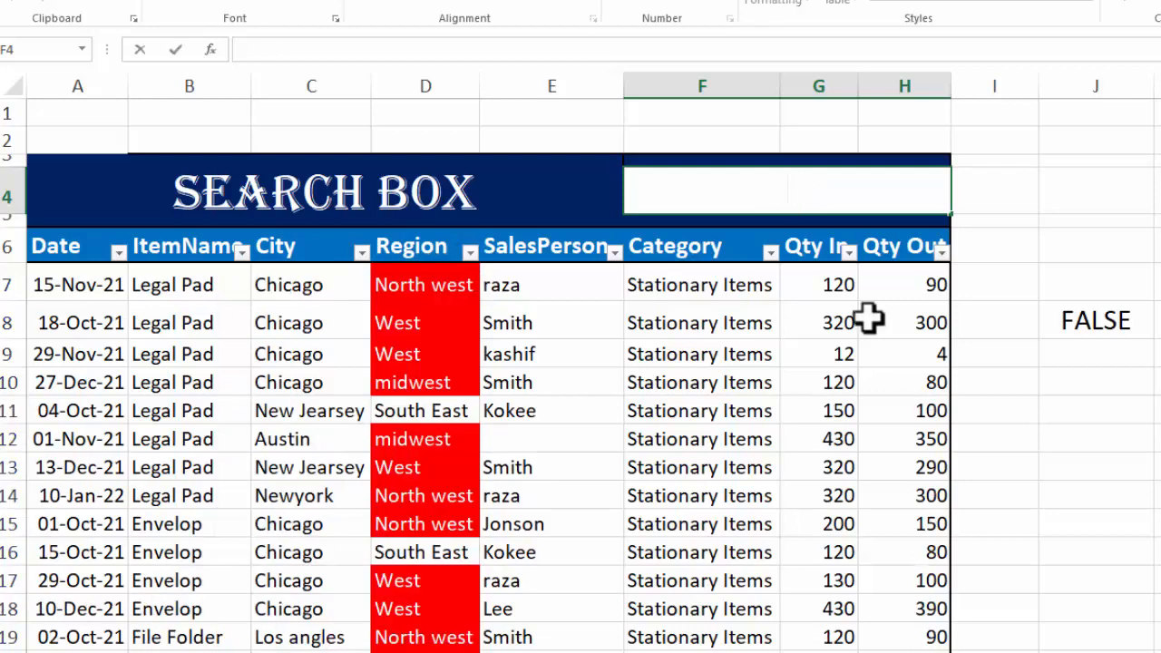
left_click(840, 324)
Step: Enter PENCIL in the search input cell F4 and review the highlighted entries down the table
left_click(807, 197)
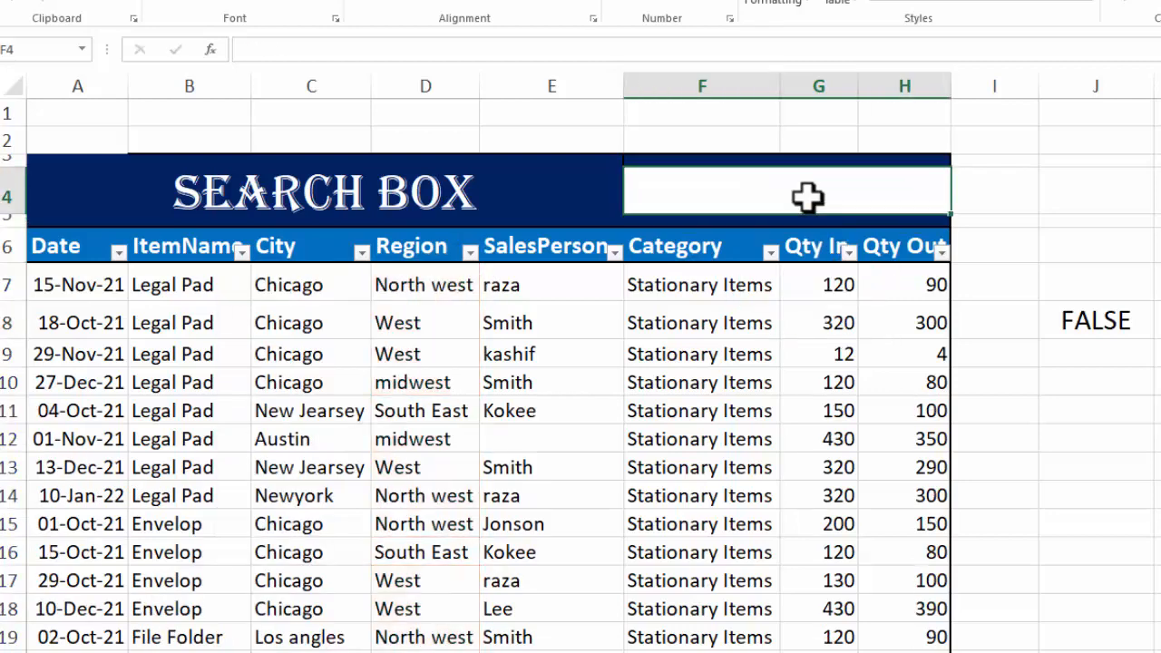
type("PENCIL")
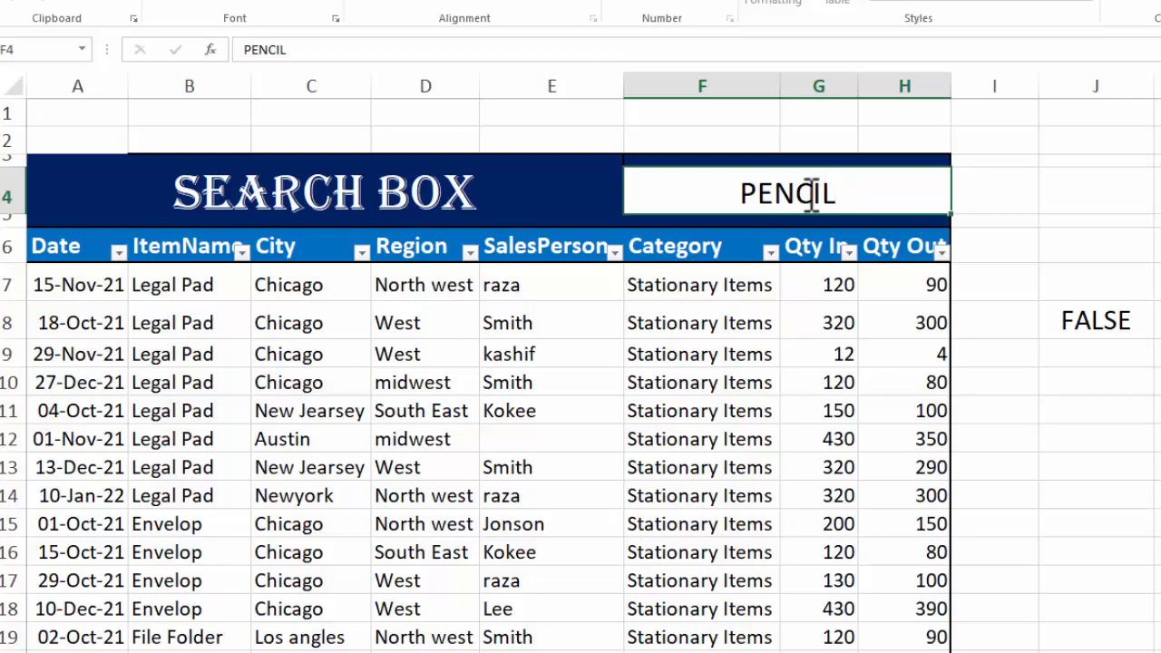
key("Return")
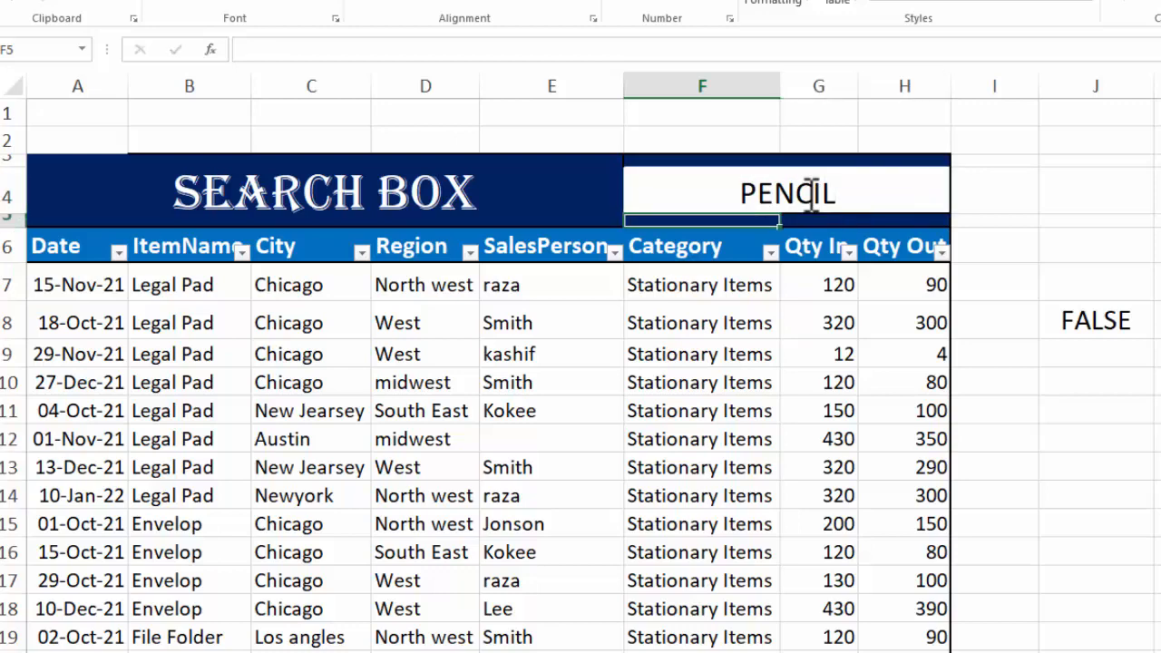
scroll(580, 376, "down", 9)
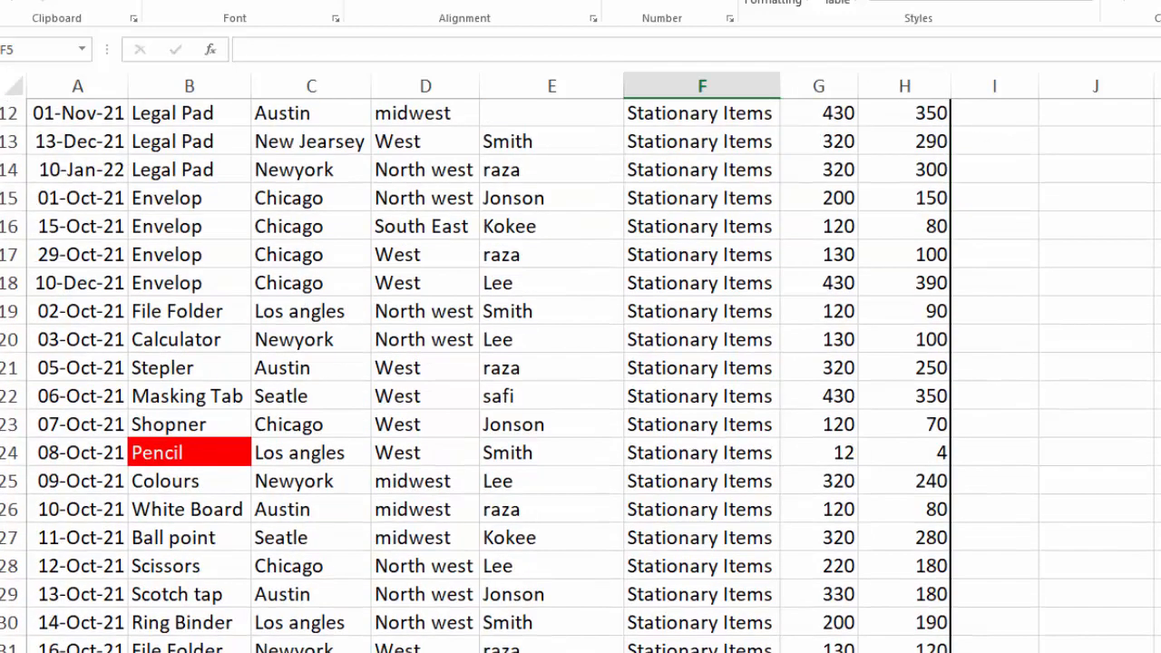
scroll(580, 375, "down", 6)
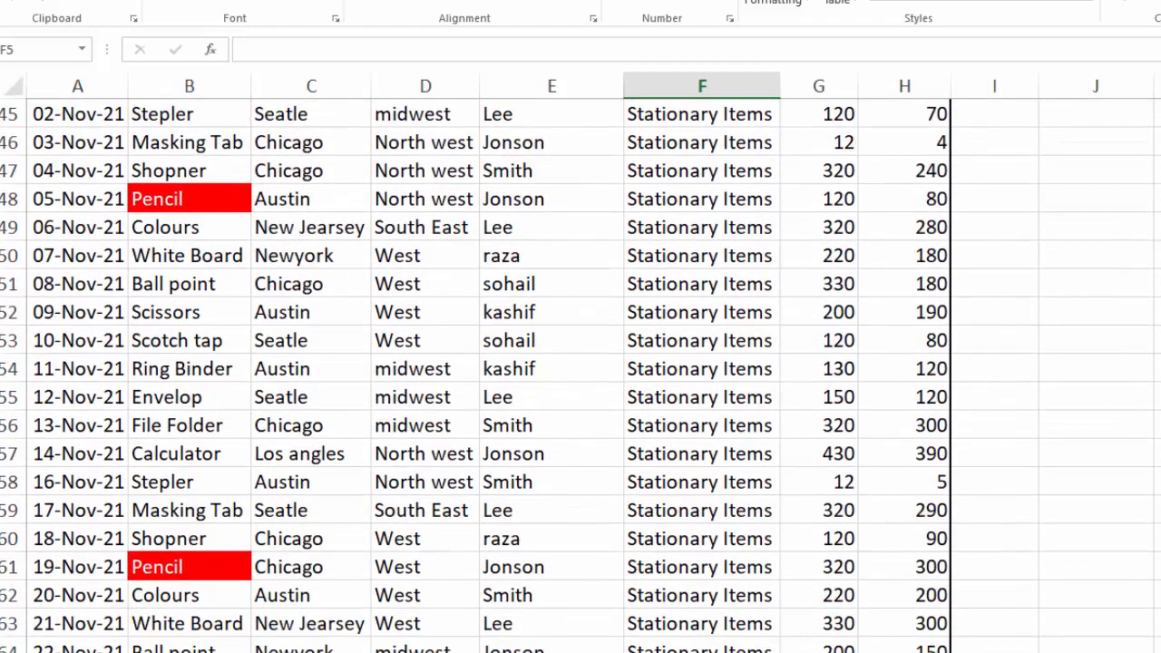
Step: Sort the ItemName column by the red cell color so the highlighted rows come first
scroll(581, 375, "up", 15)
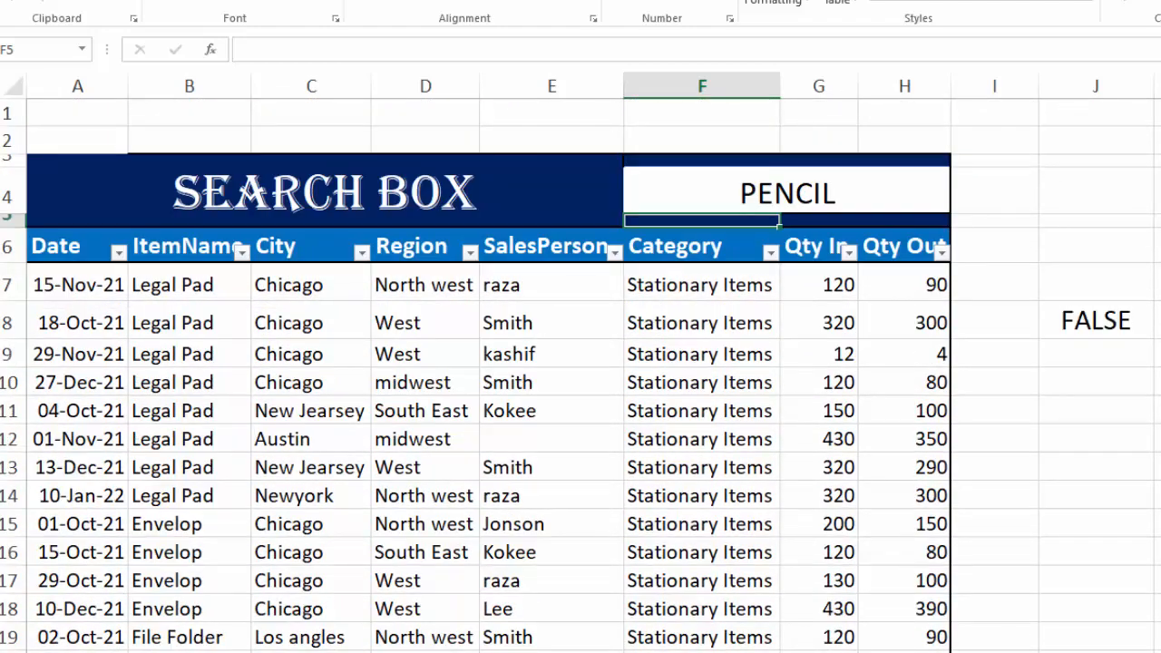
left_click(240, 252)
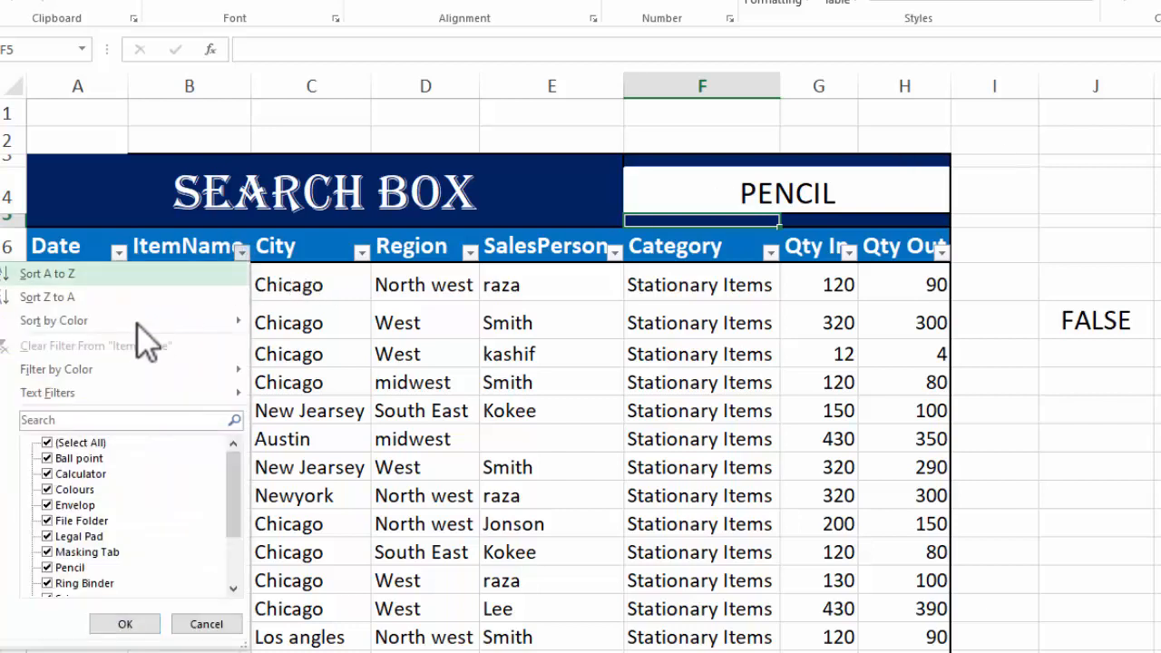
mouse_move(138, 332)
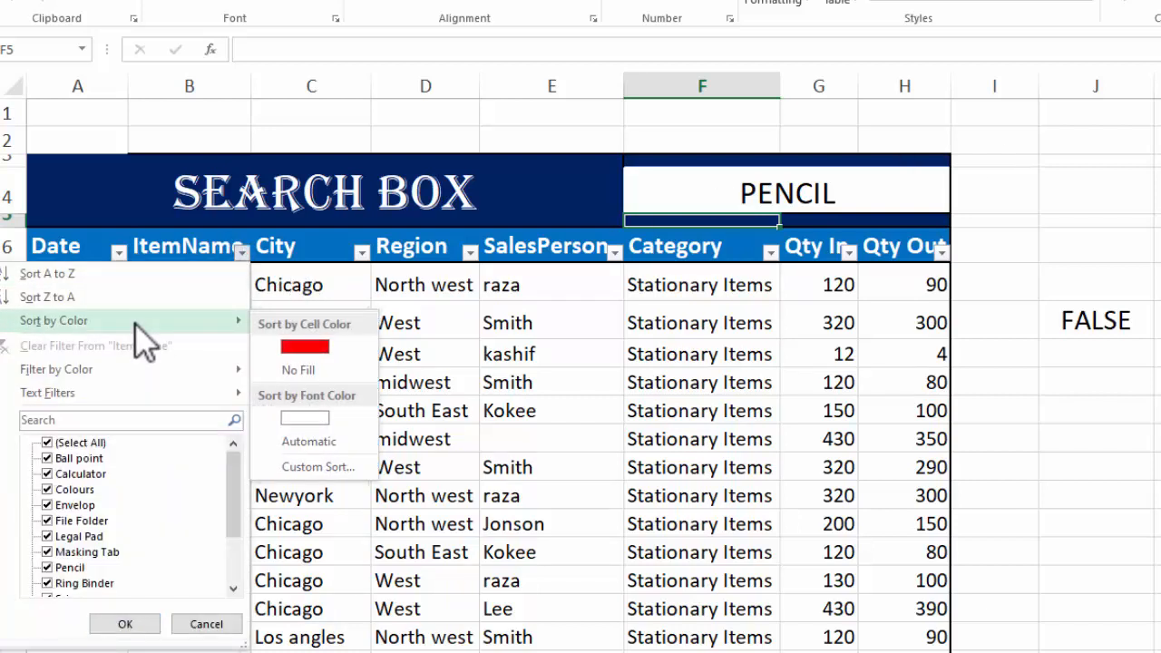
left_click(294, 350)
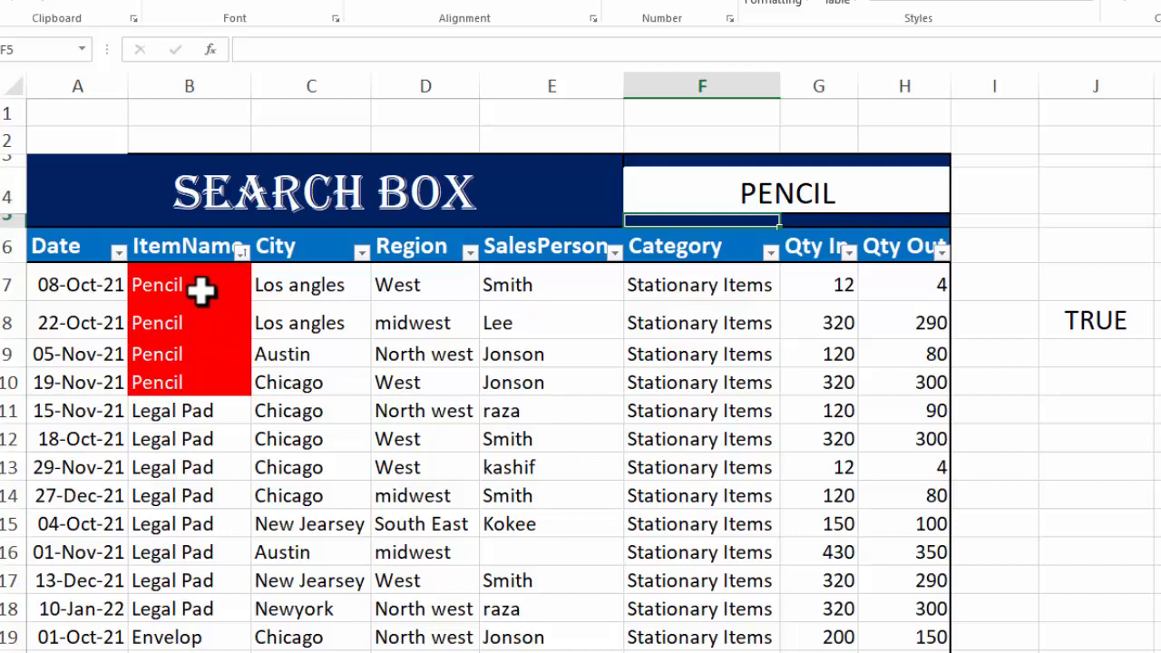
Step: Empty the search input cell F4 and check the table for remaining highlights
left_click(752, 186)
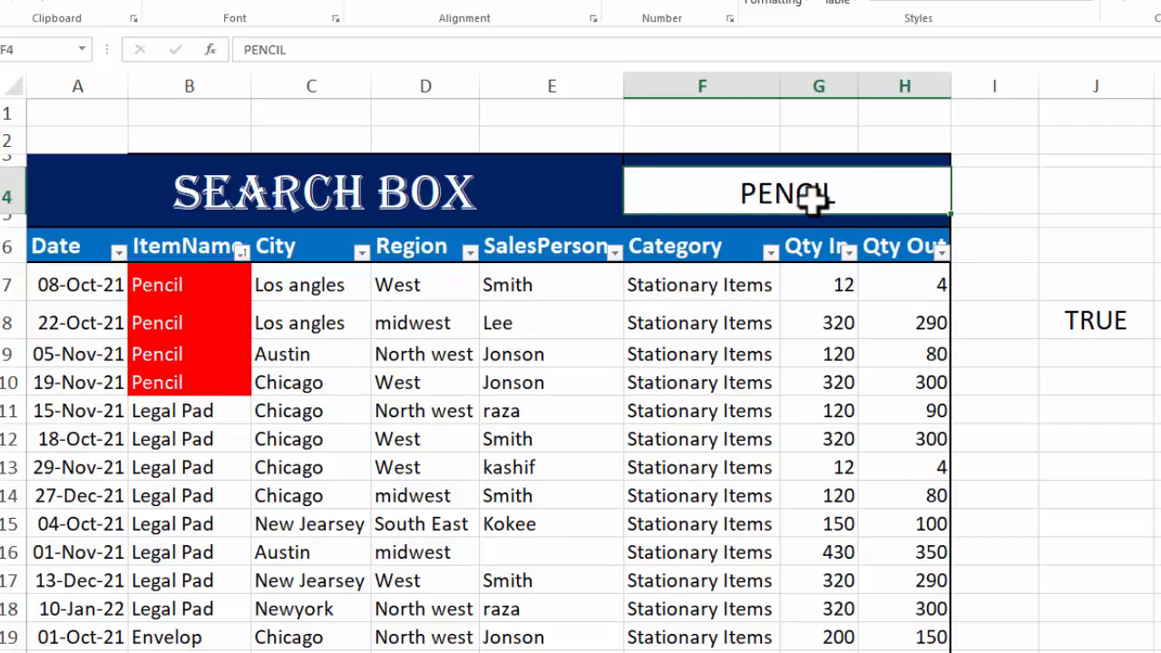
key("Delete")
key("Delete")
key("Delete")
key("Delete")
key("Delete")
key("Delete")
left_click(774, 461)
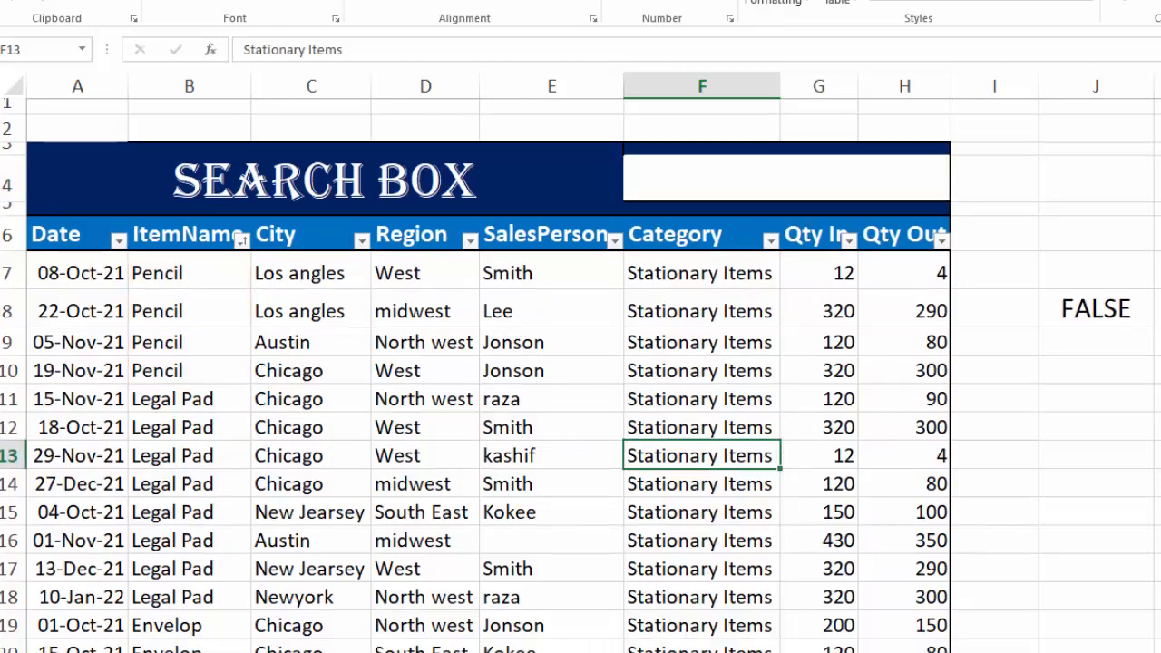
scroll(580, 376, "down", 6)
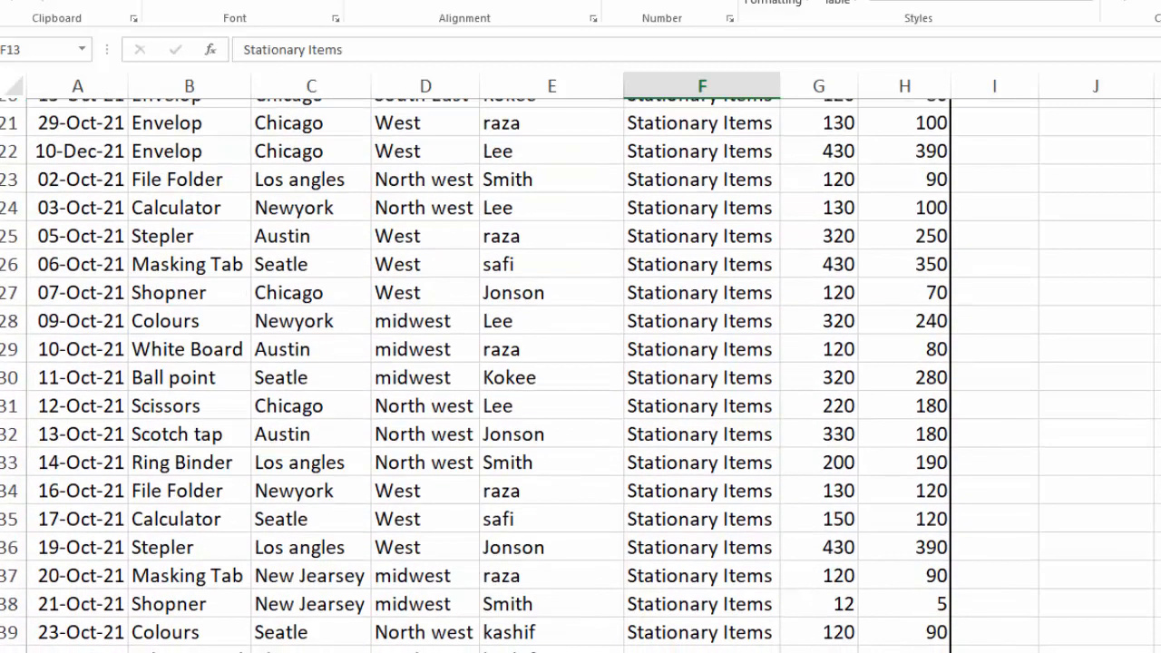
scroll(580, 376, "up", 6)
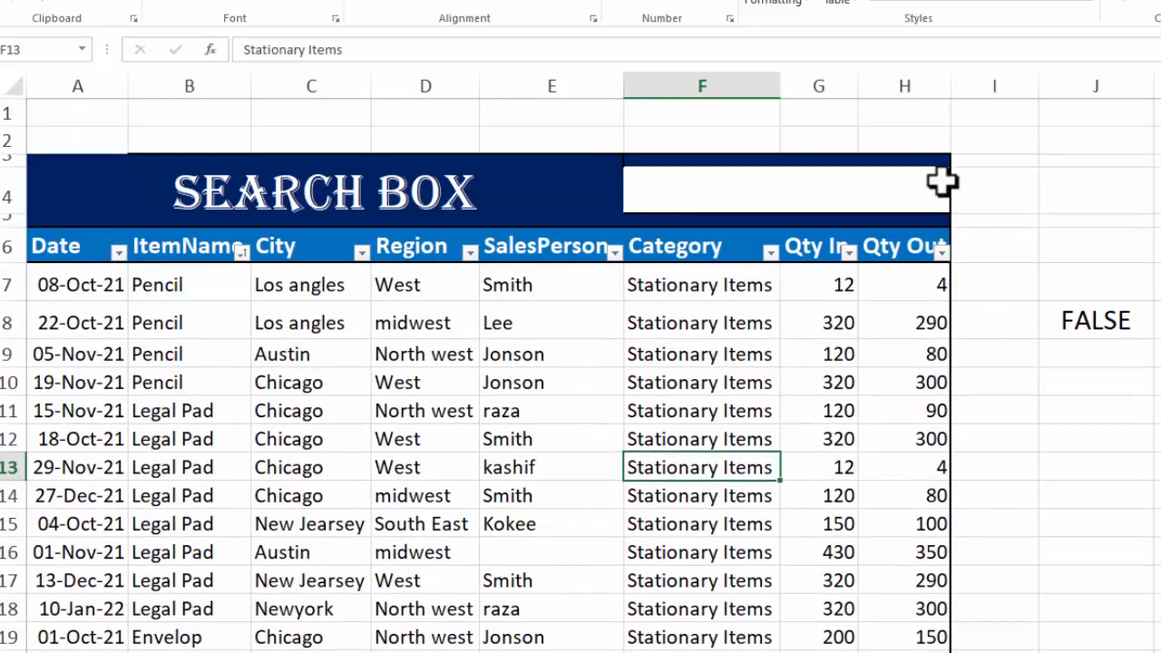
Step: Enter SHOPNER in the search input cell F4 and review the highlighted entries down the table
left_click(778, 200)
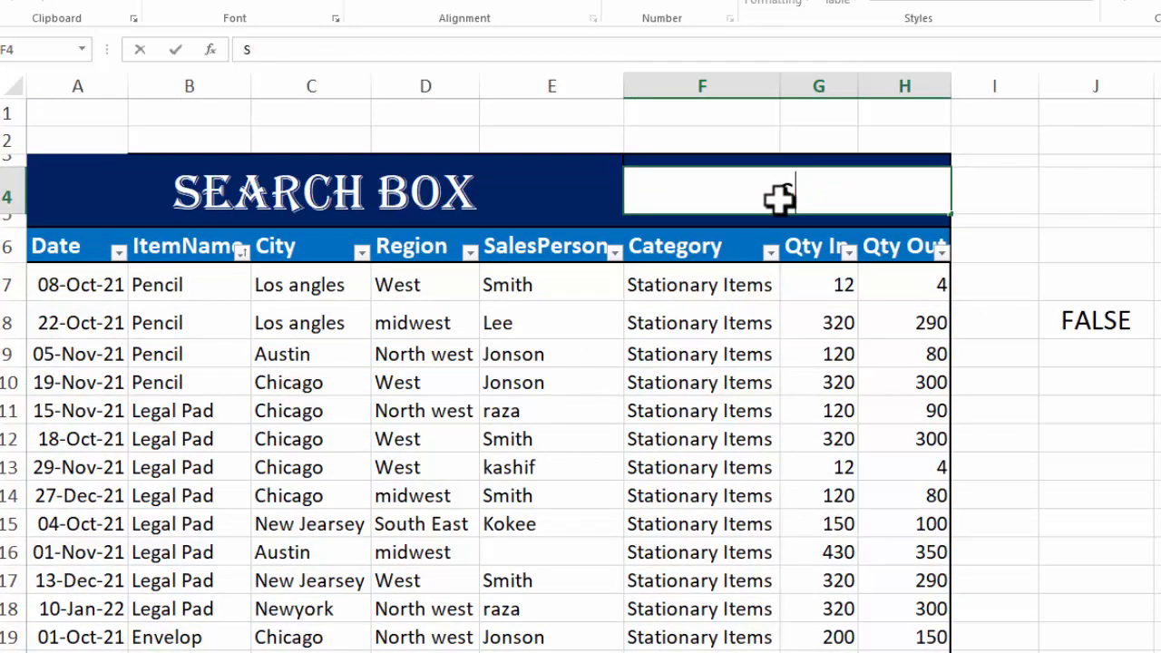
type("SHOP")
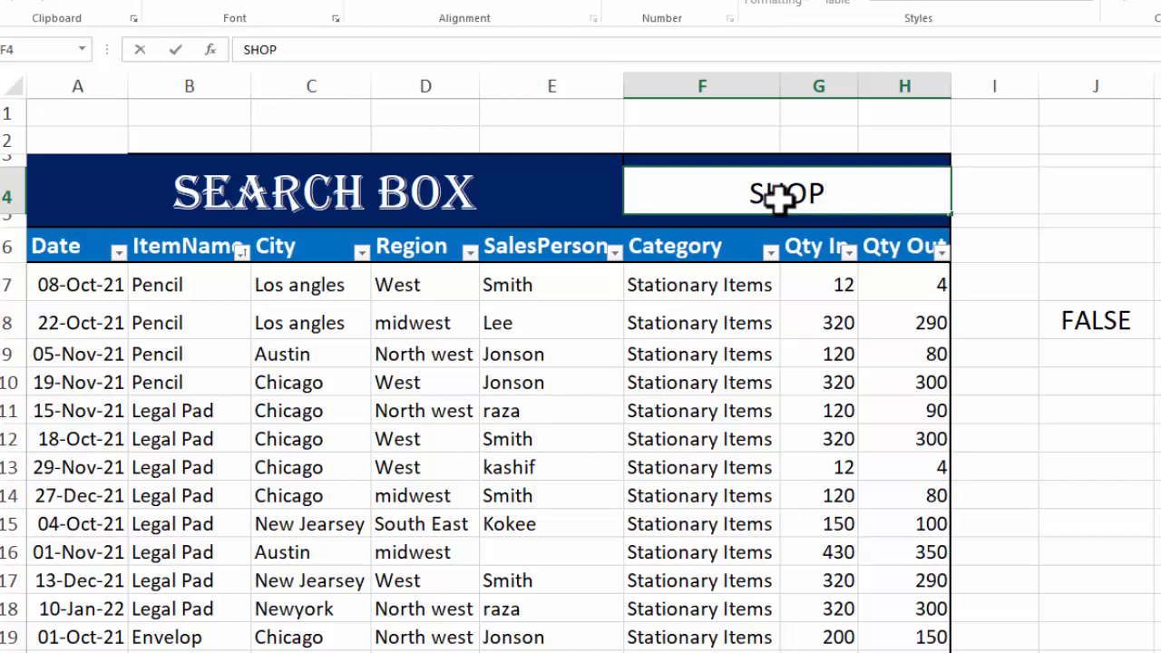
type("NER")
key("Return")
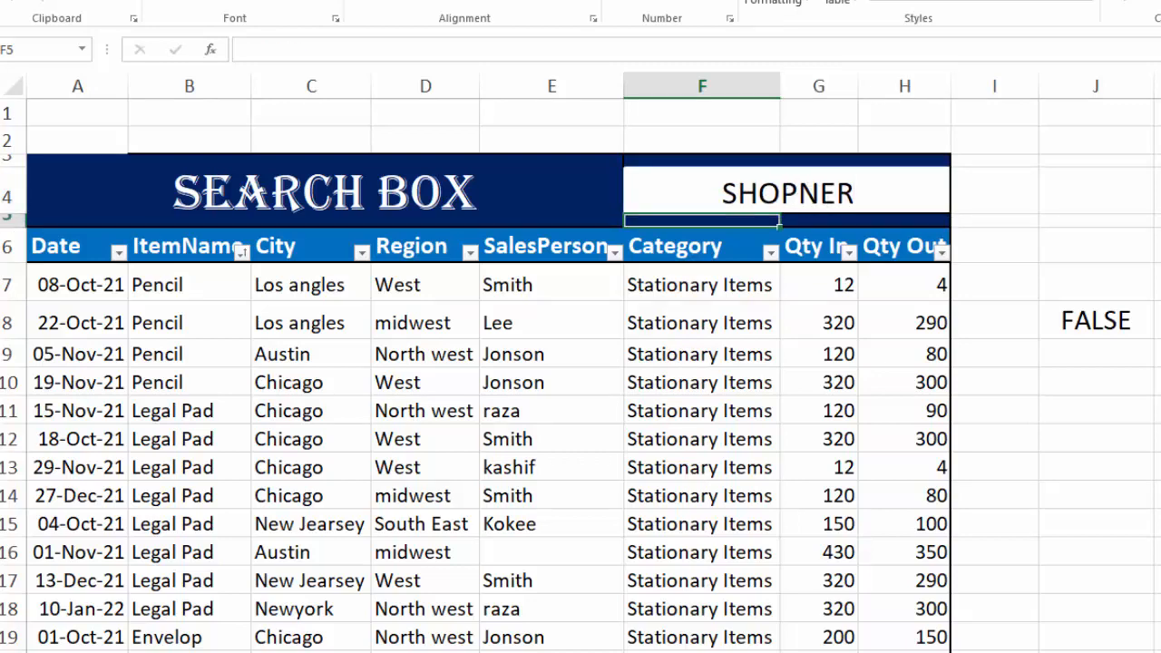
scroll(580, 375, "down", 13)
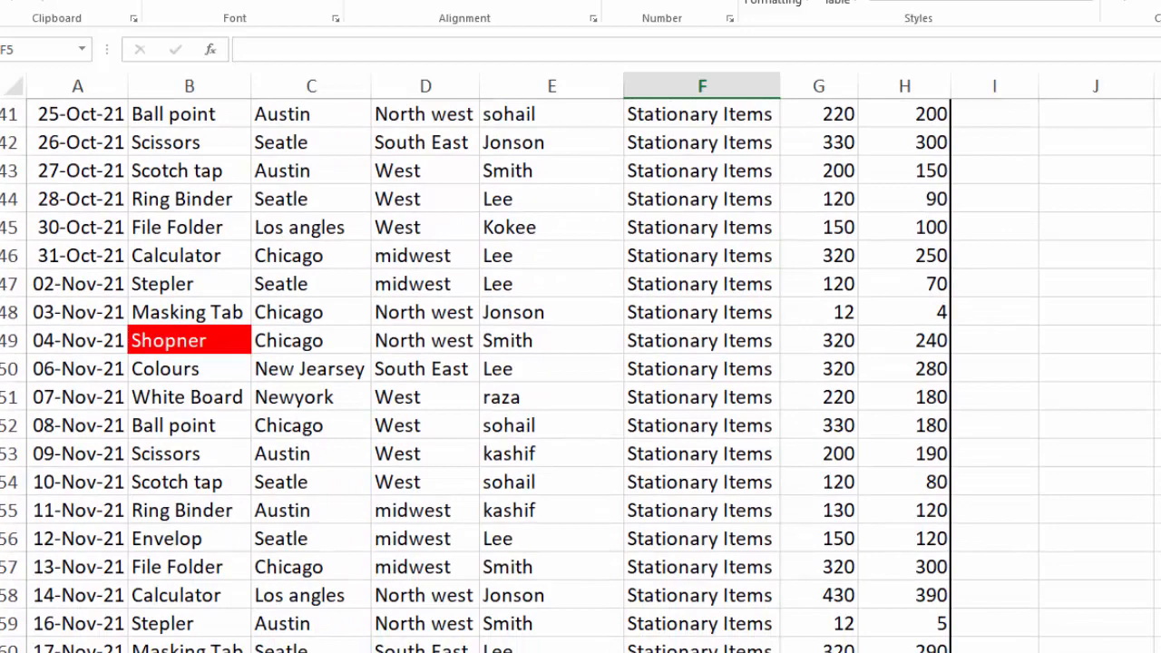
scroll(583, 265, "up", 13)
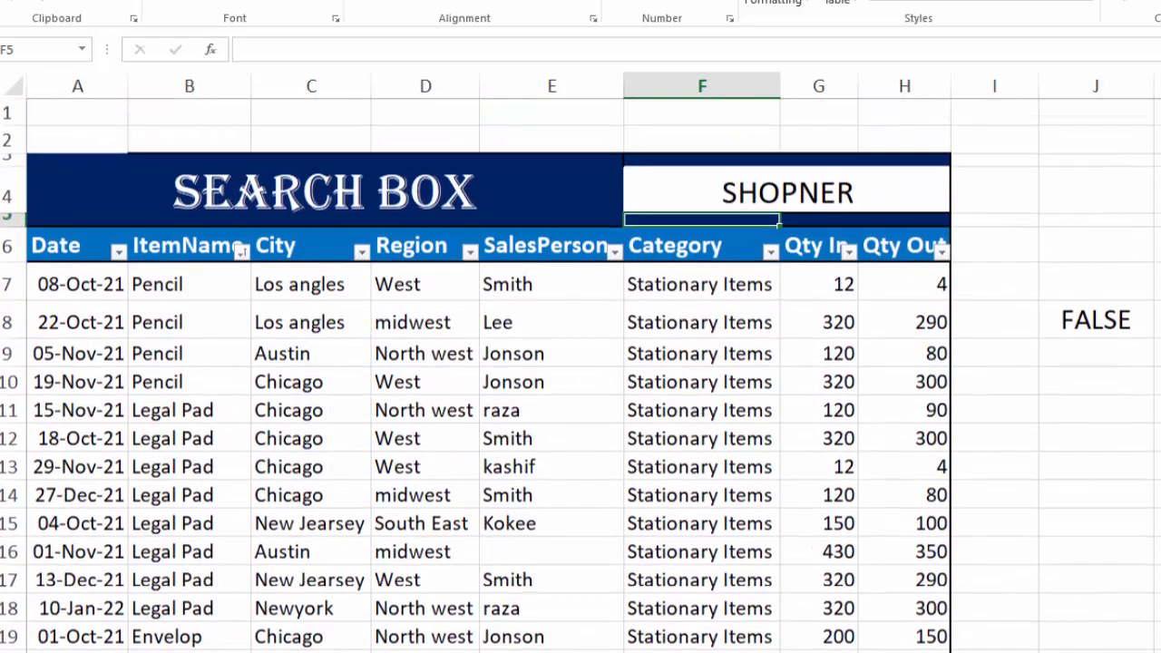
Step: Filter the ItemName column by the red cell color
left_click(240, 252)
mouse_move(227, 372)
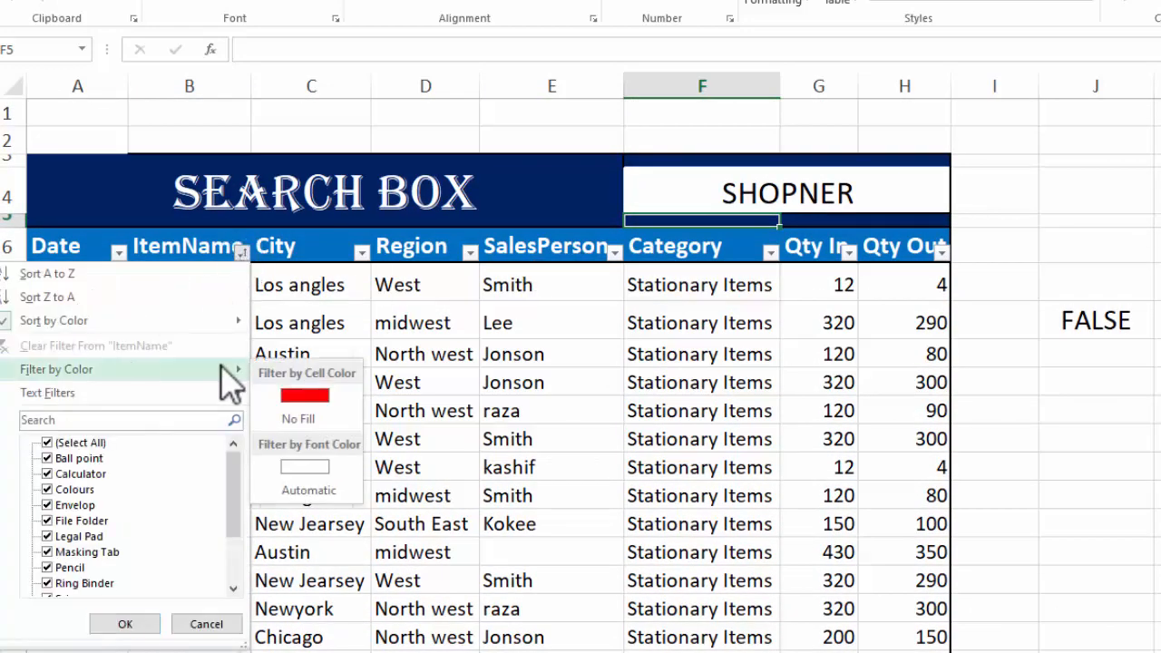
left_click(288, 395)
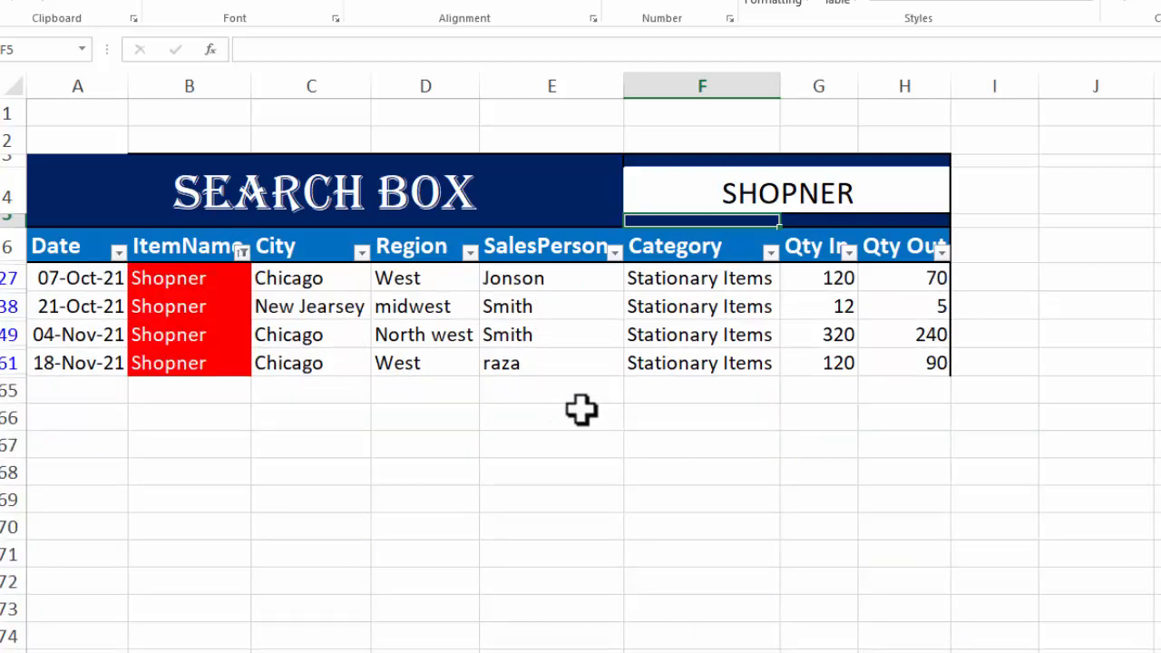